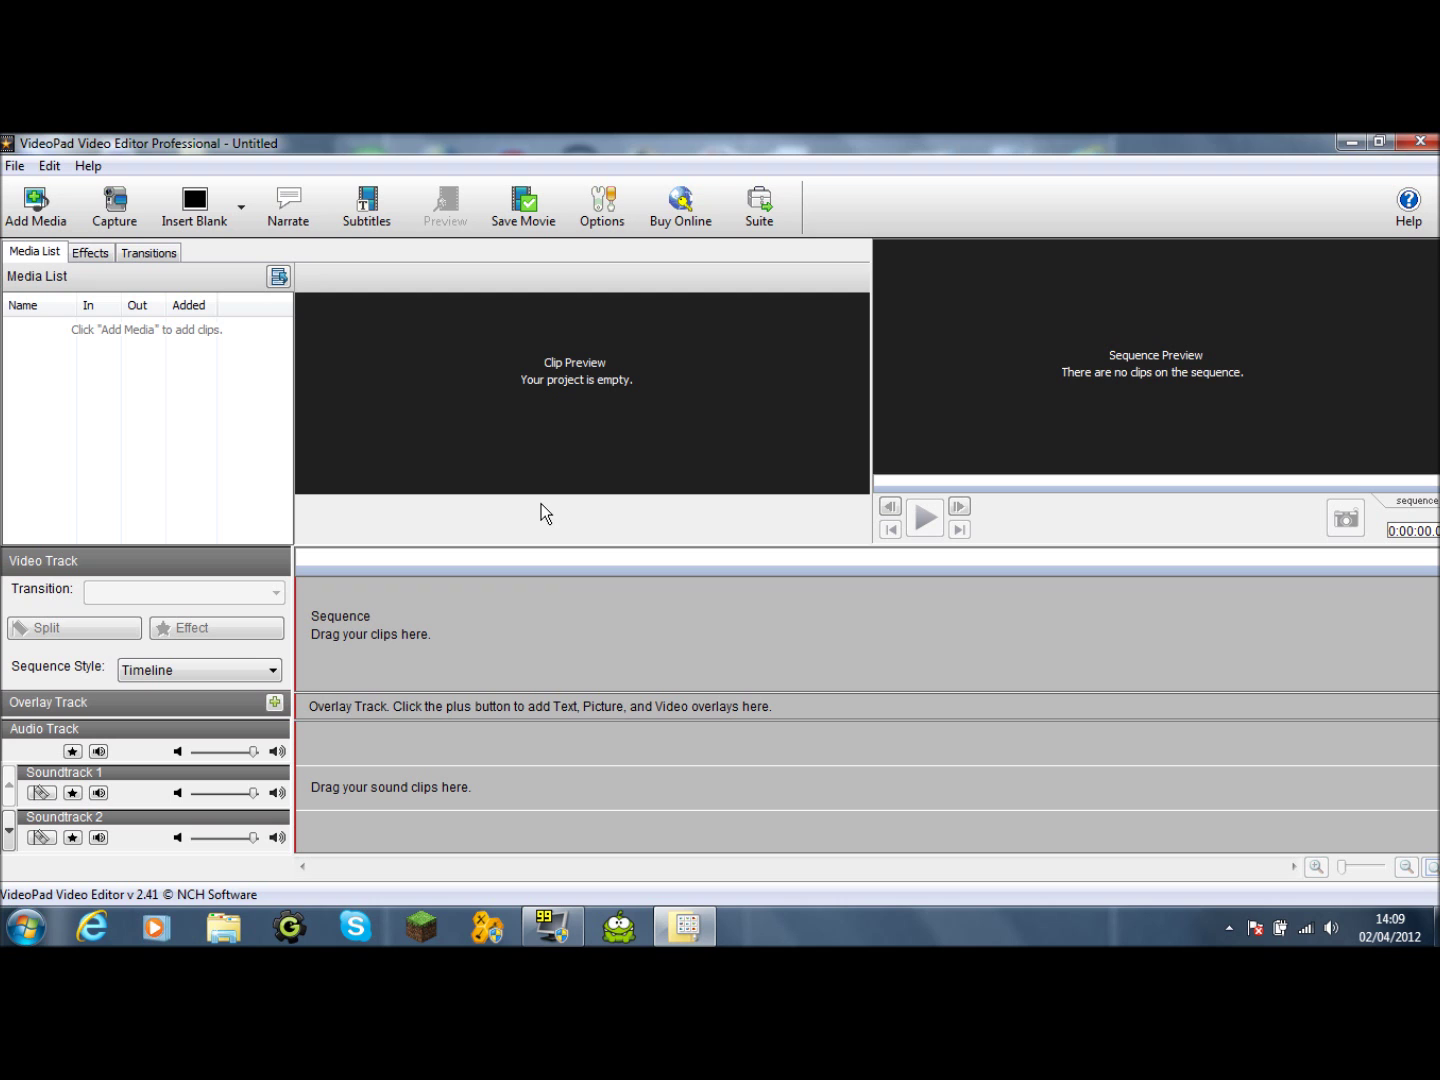
Open Add Media to show the Add Files To Your Project dialog
click(55, 216)
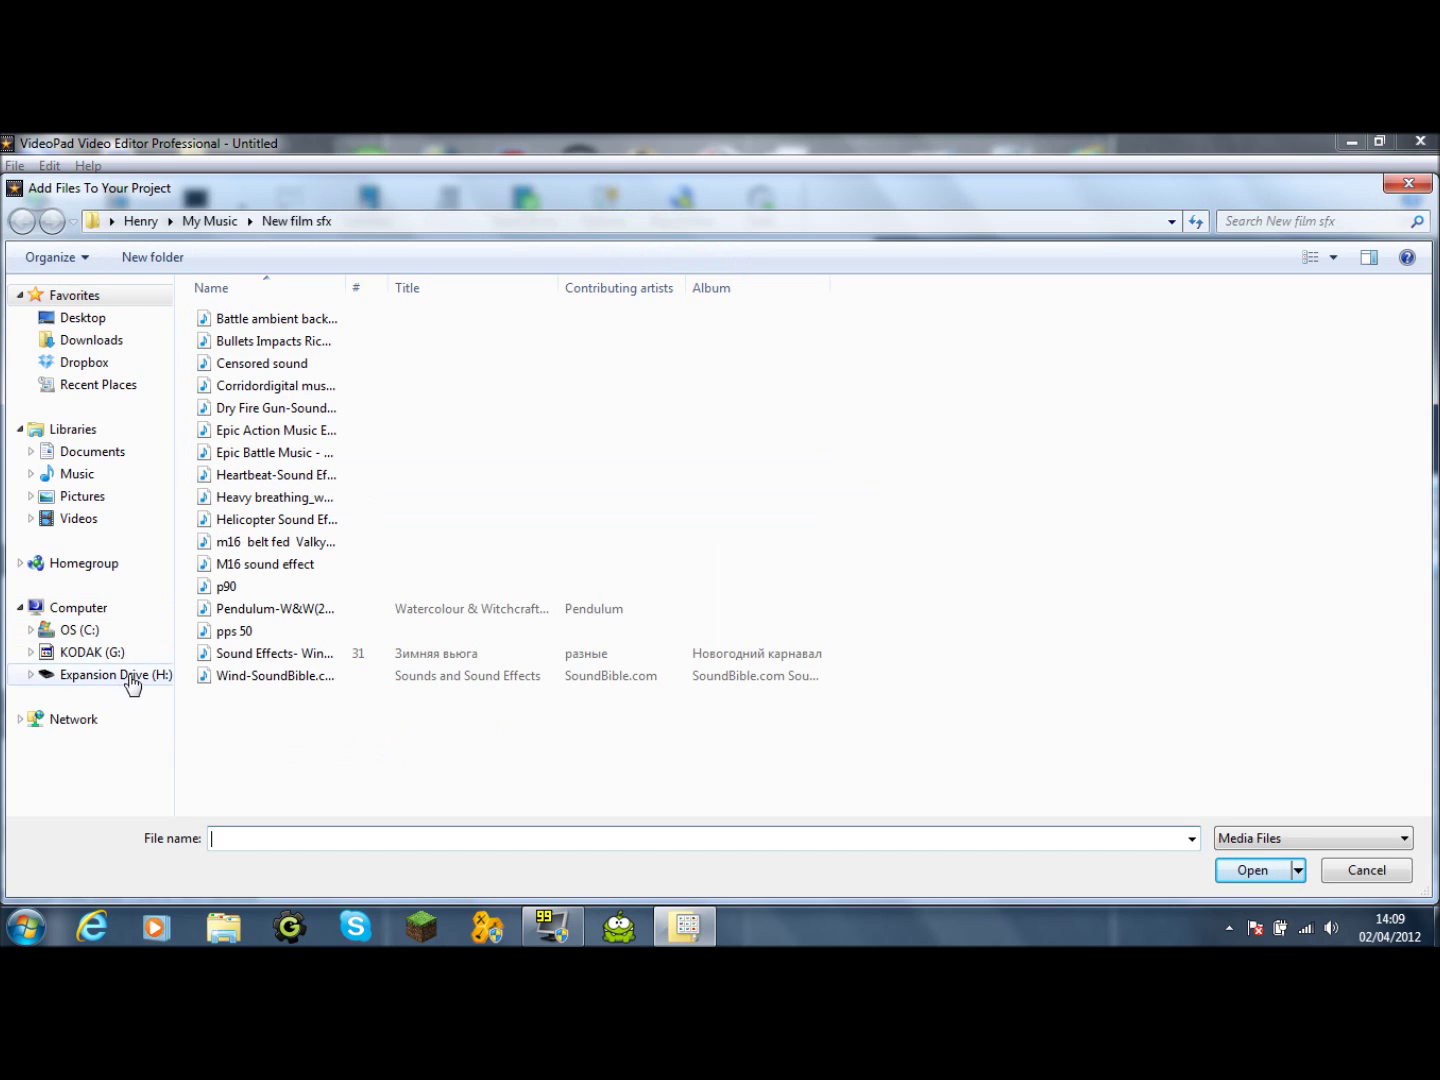
Reopen the Add Files dialog and browse to Expansion Drive (H:) > AE tutorial
click(1407, 178)
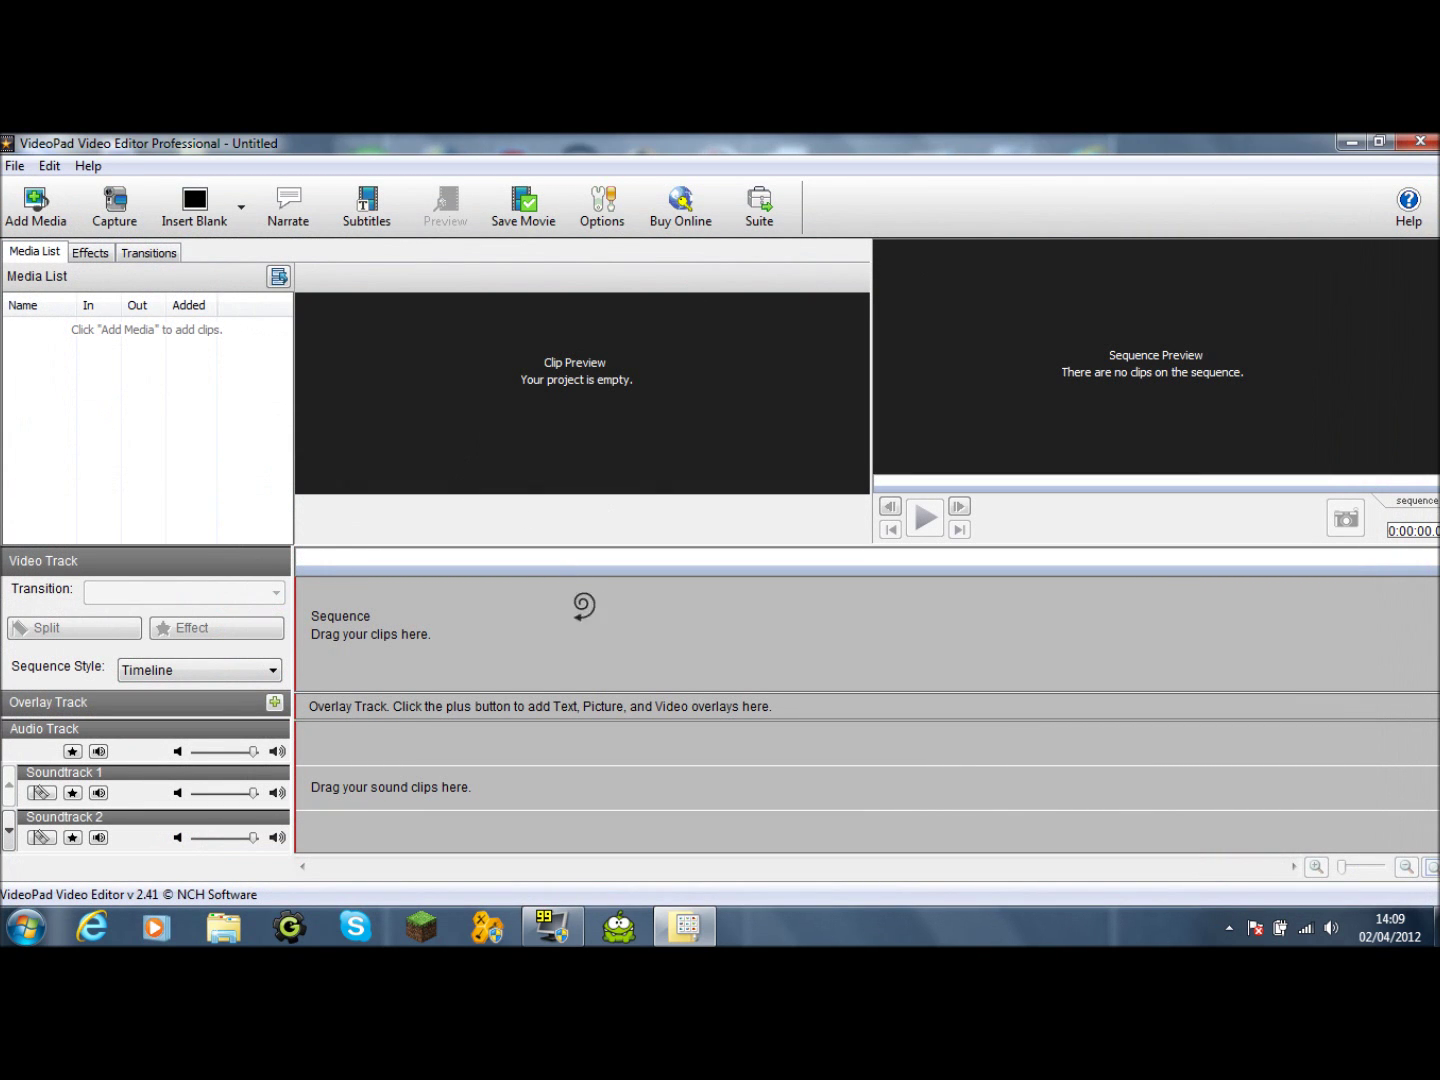
click(30, 208)
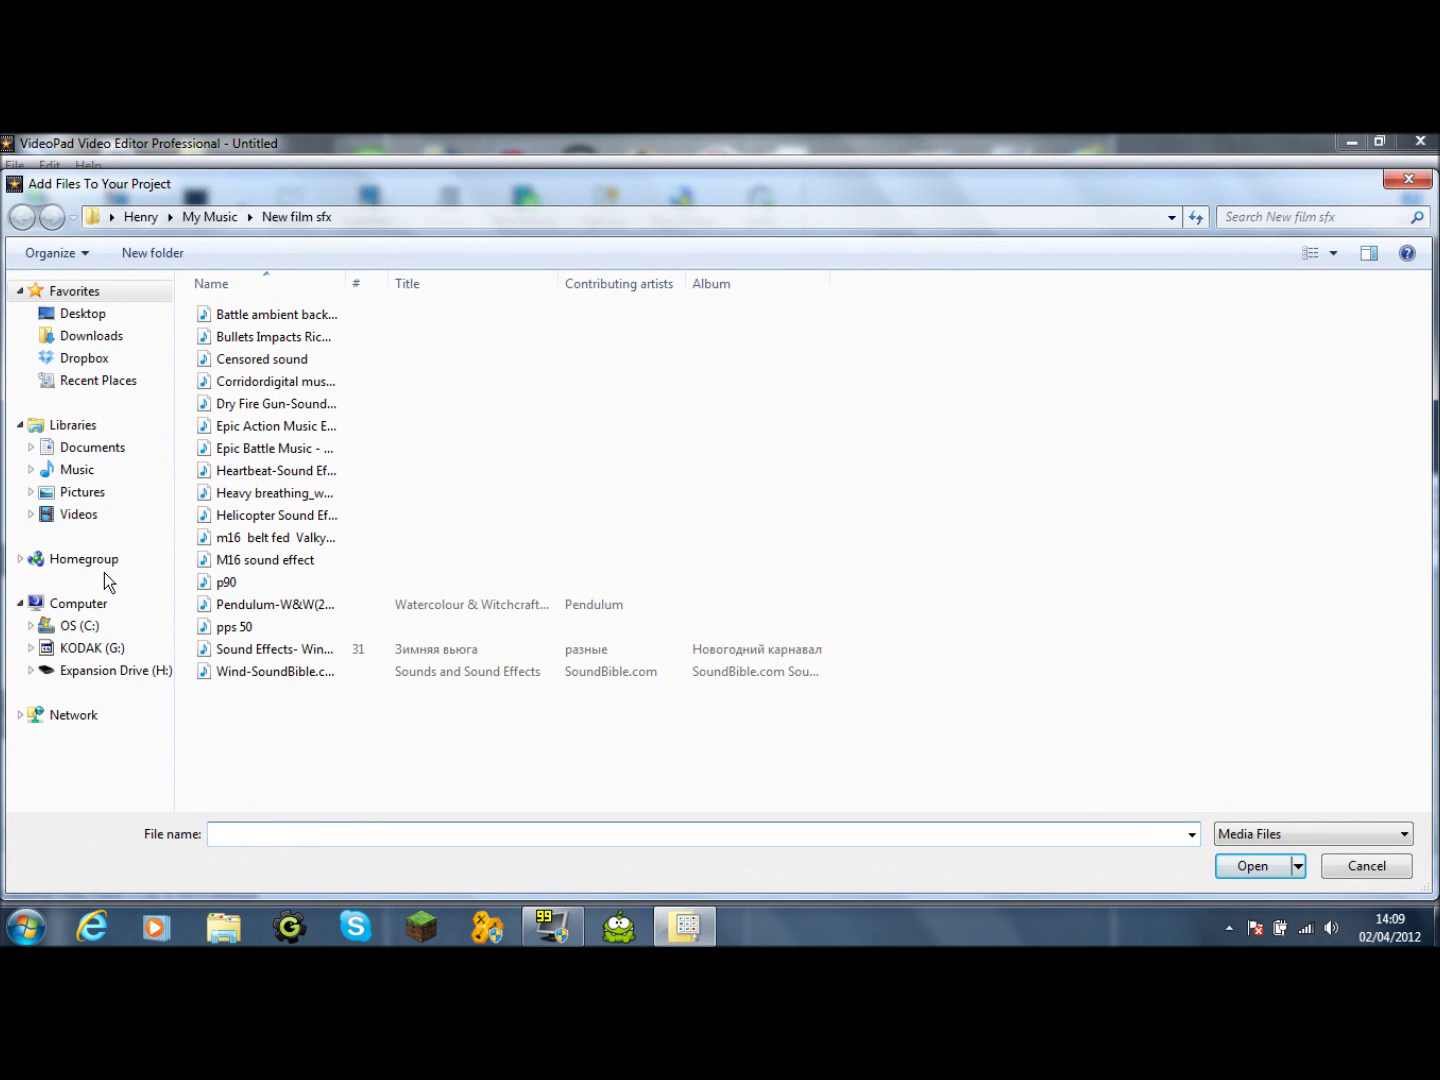
click(128, 670)
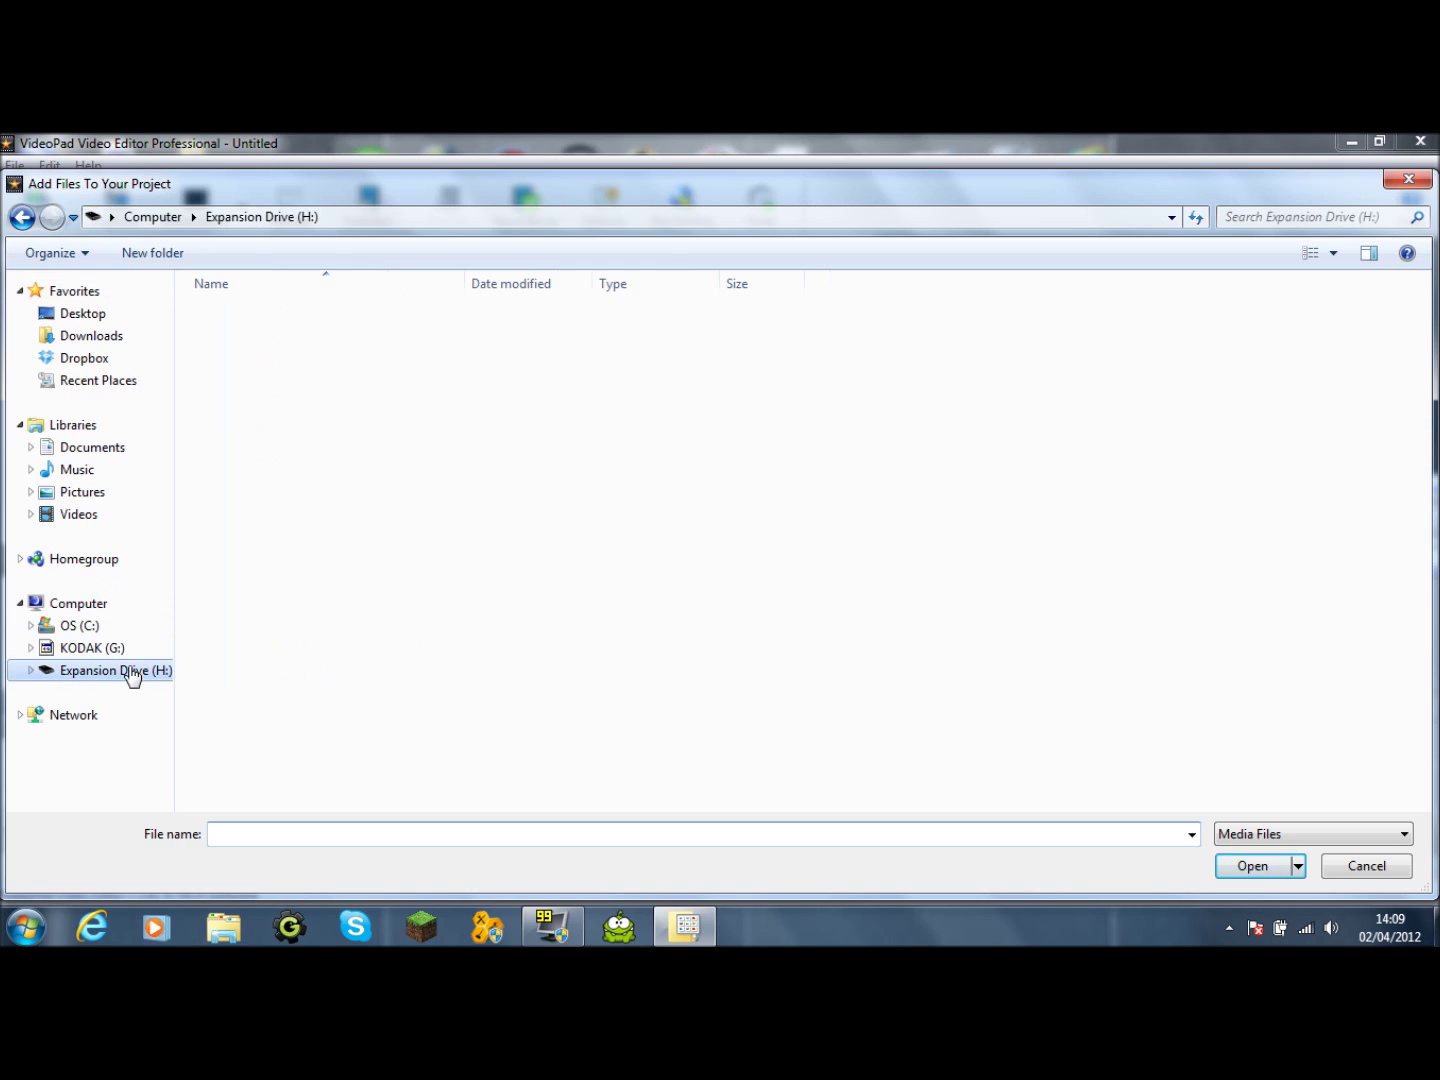
click(269, 322)
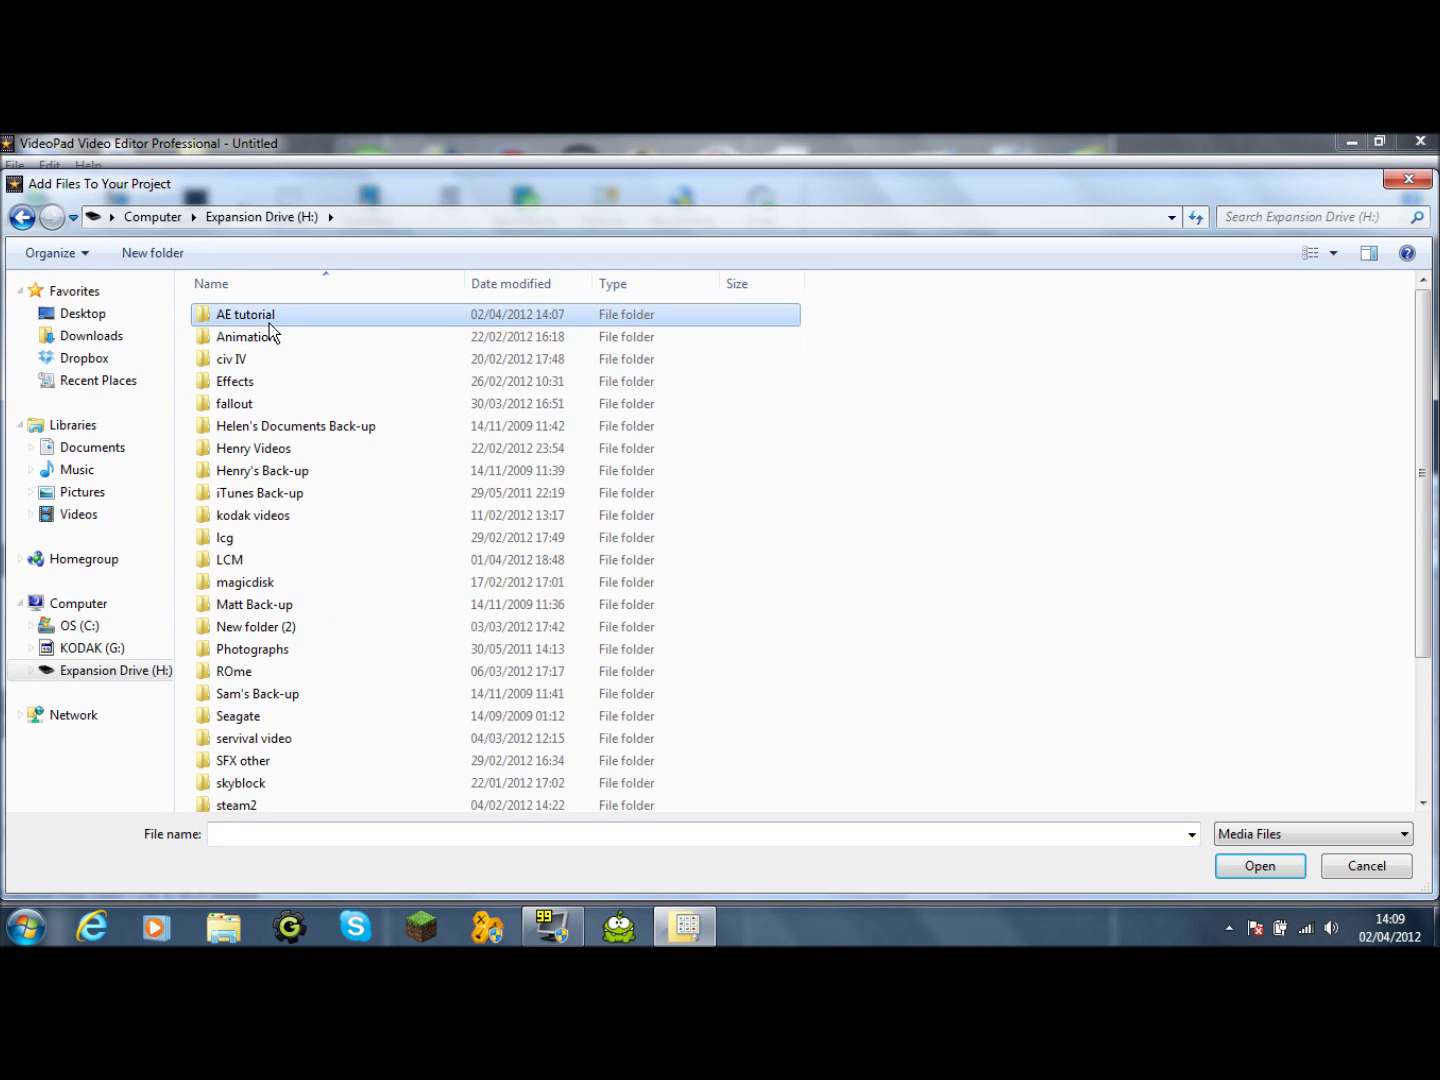
double_click(269, 322)
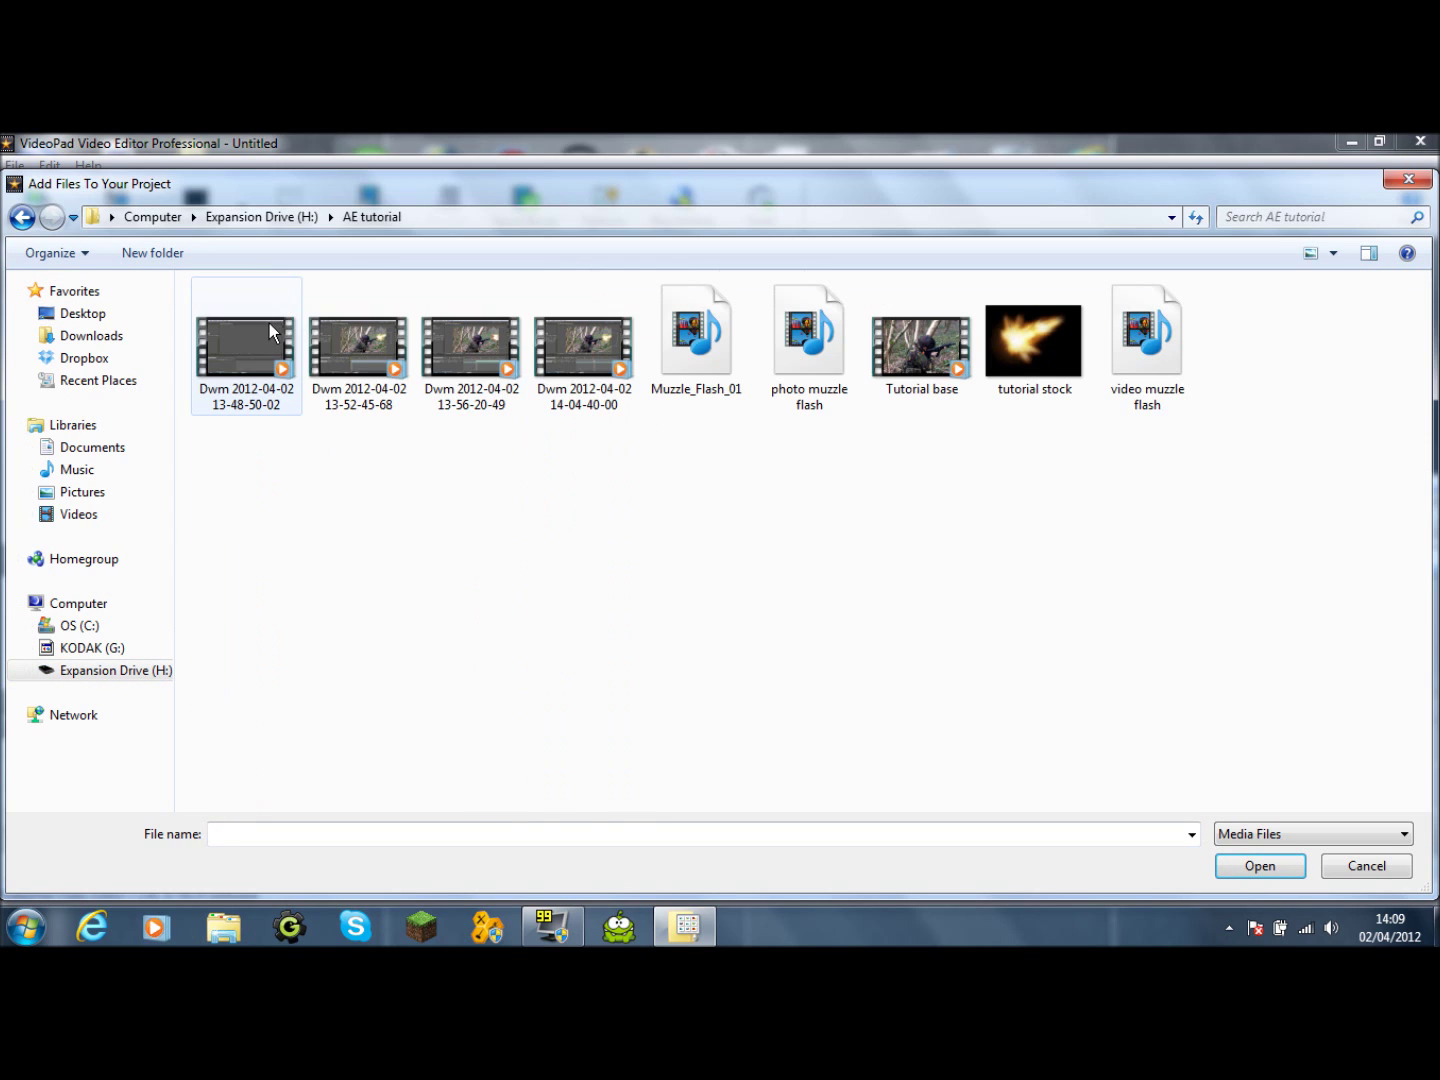
Select the four Dwm videos plus photo muzzle flash and video muzzle flash, and import them
click(250, 376)
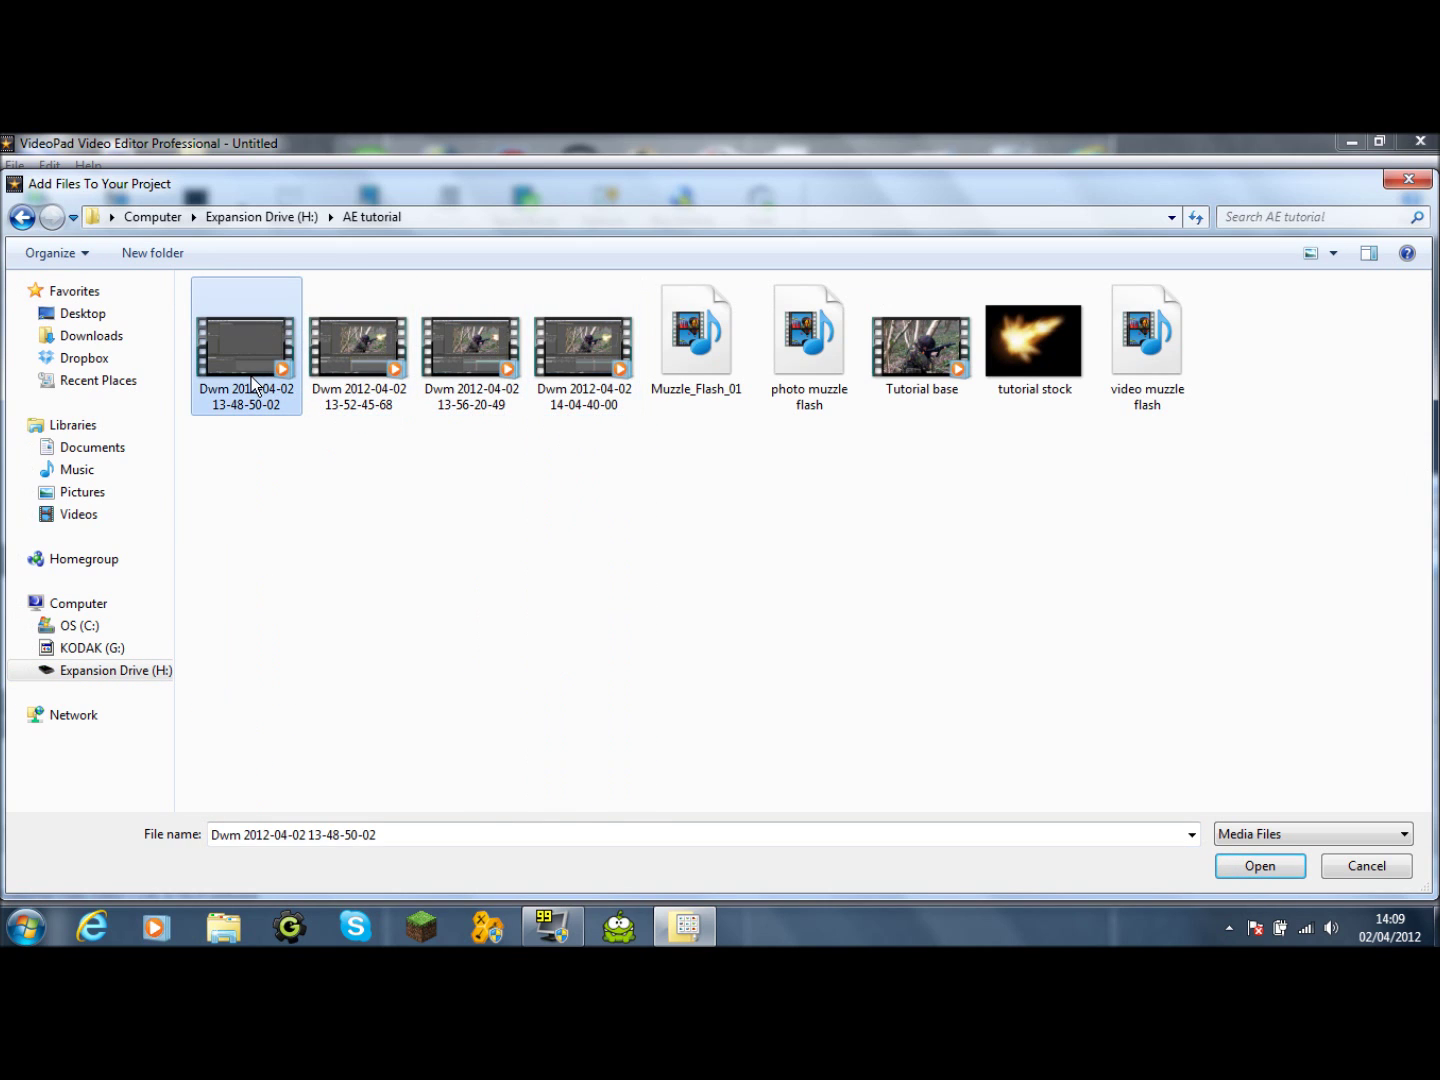
shift+click(578, 404)
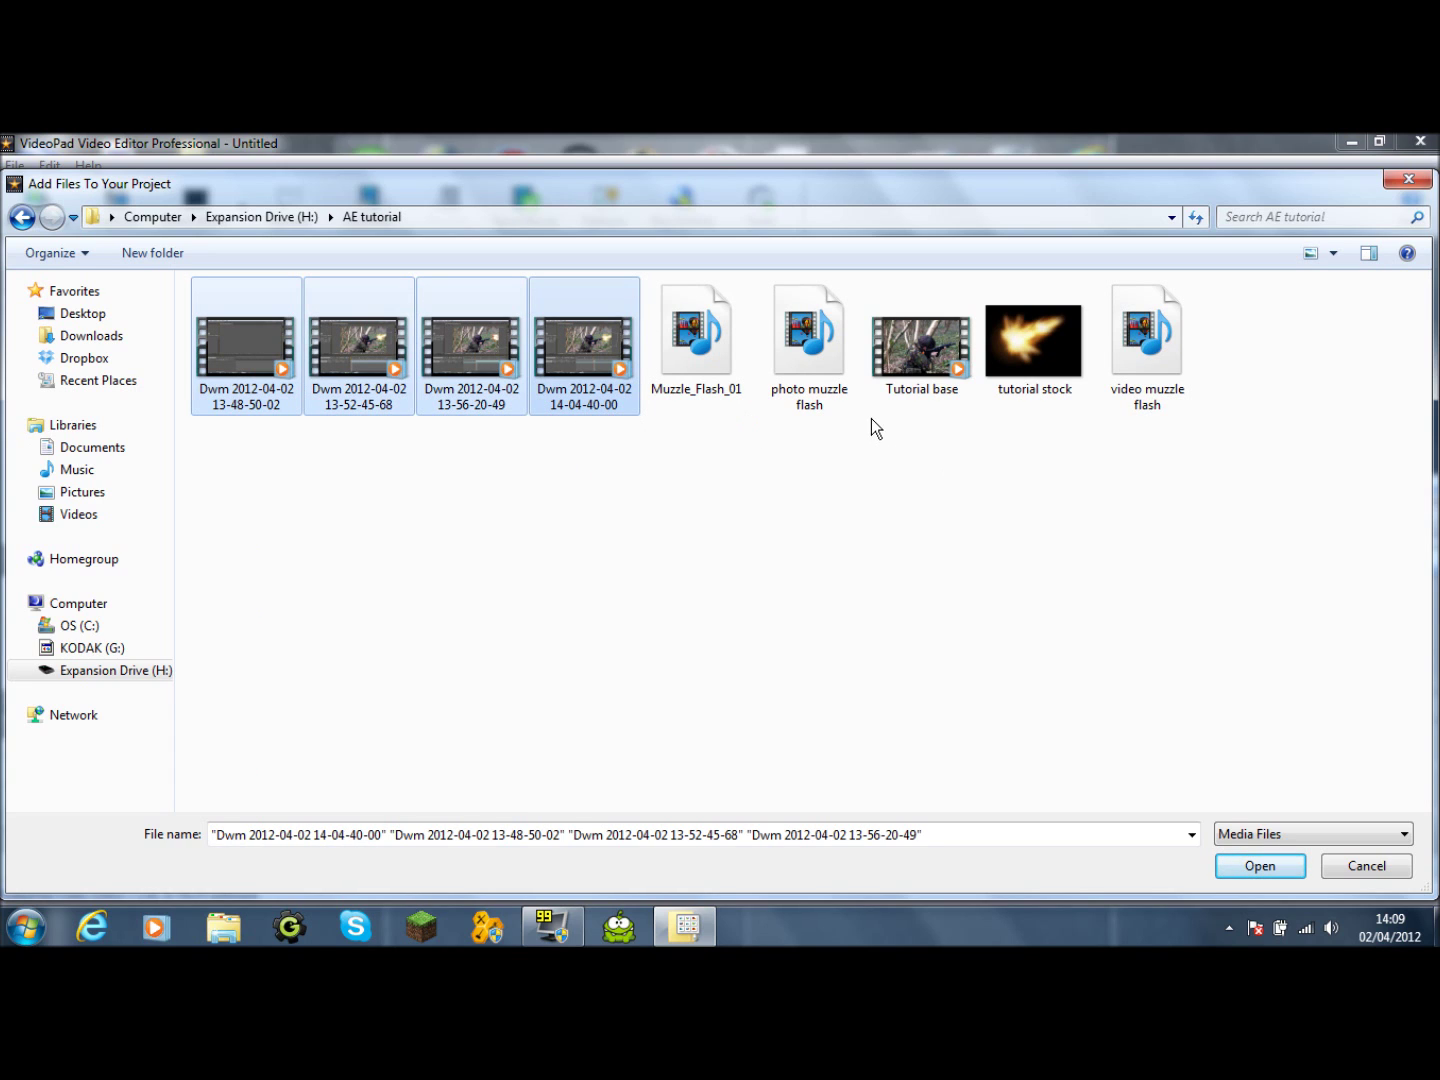
ctrl+click(812, 364)
click(1140, 378)
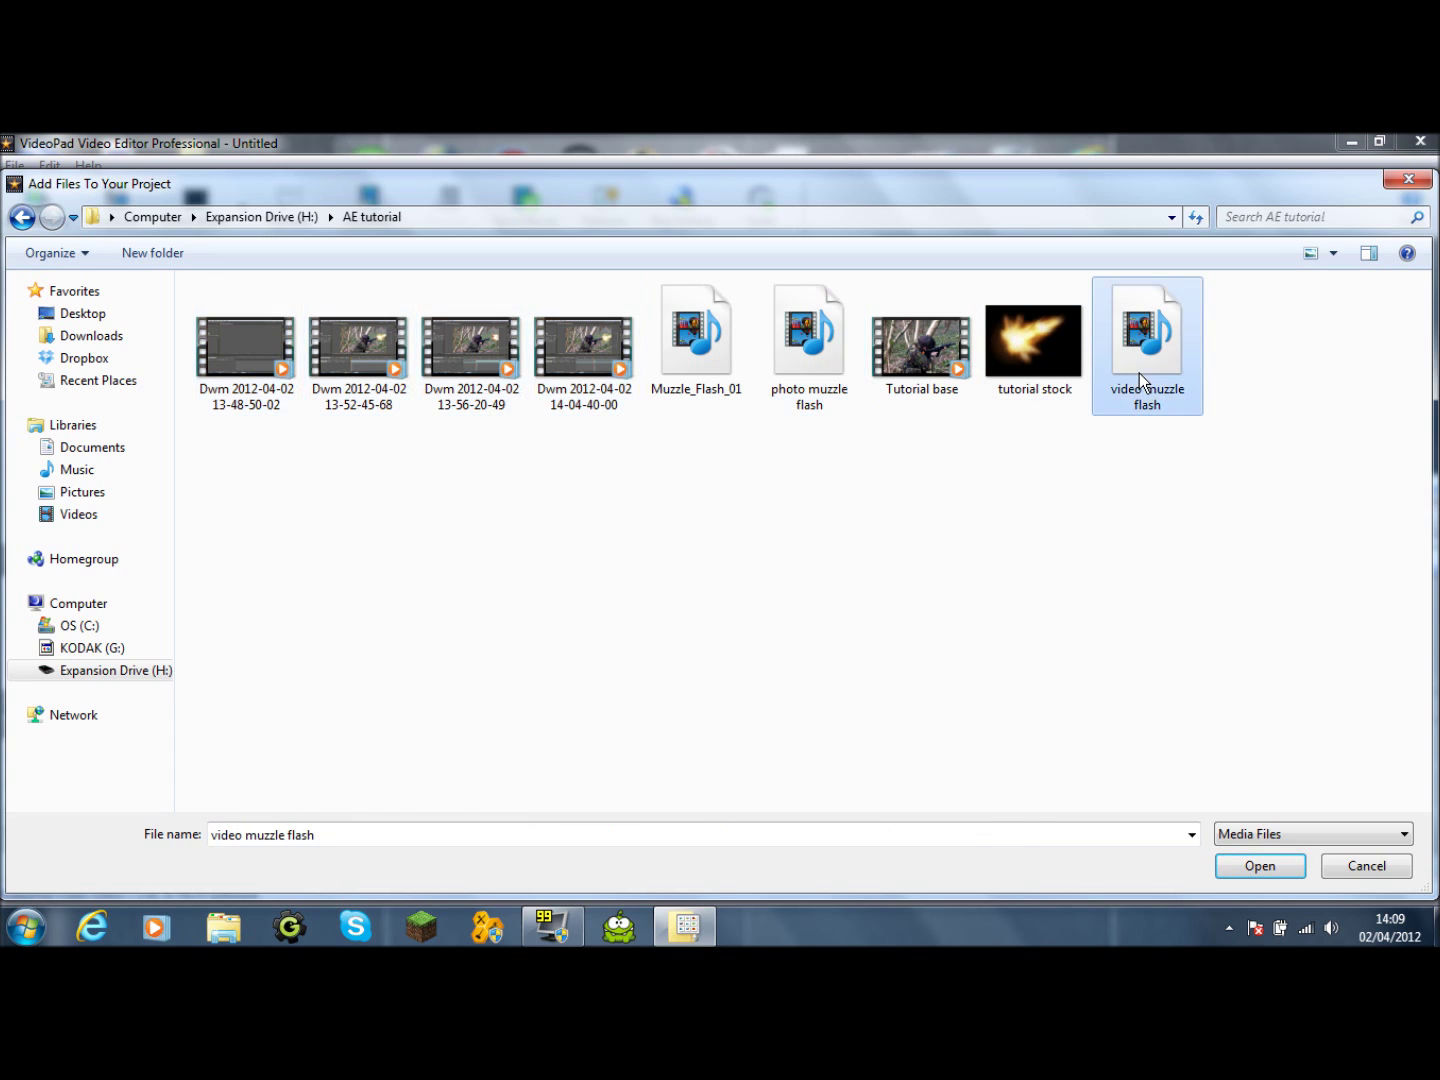
ctrl+click(787, 401)
ctrl+click(578, 381)
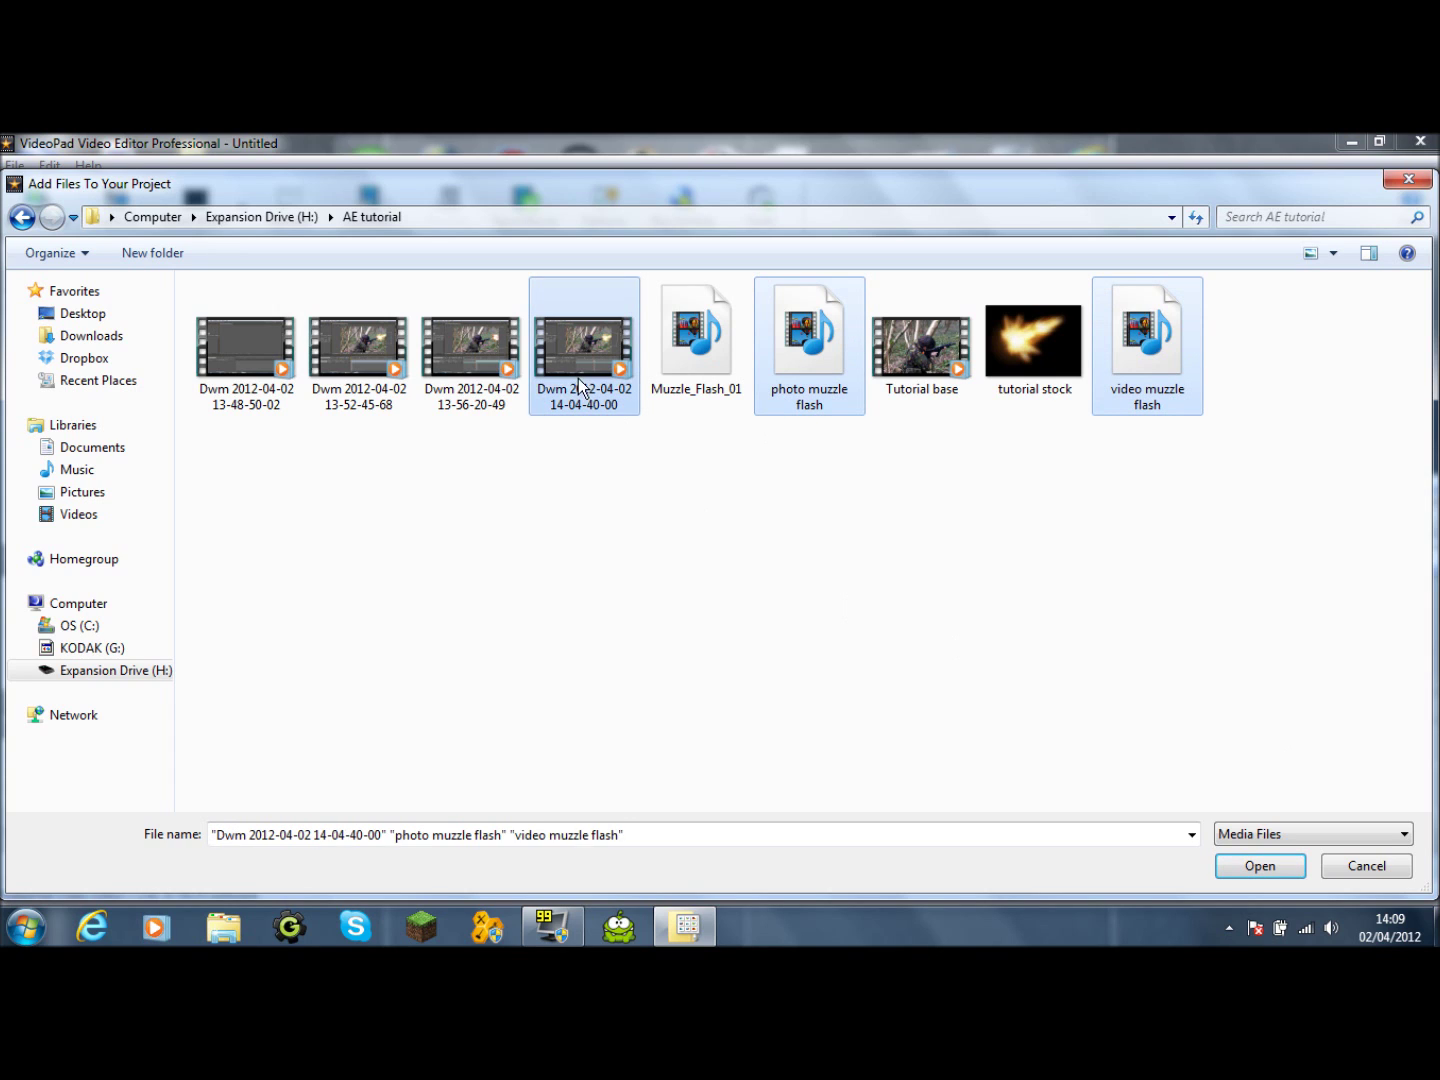
ctrl+click(492, 378)
ctrl+click(352, 385)
ctrl+click(275, 390)
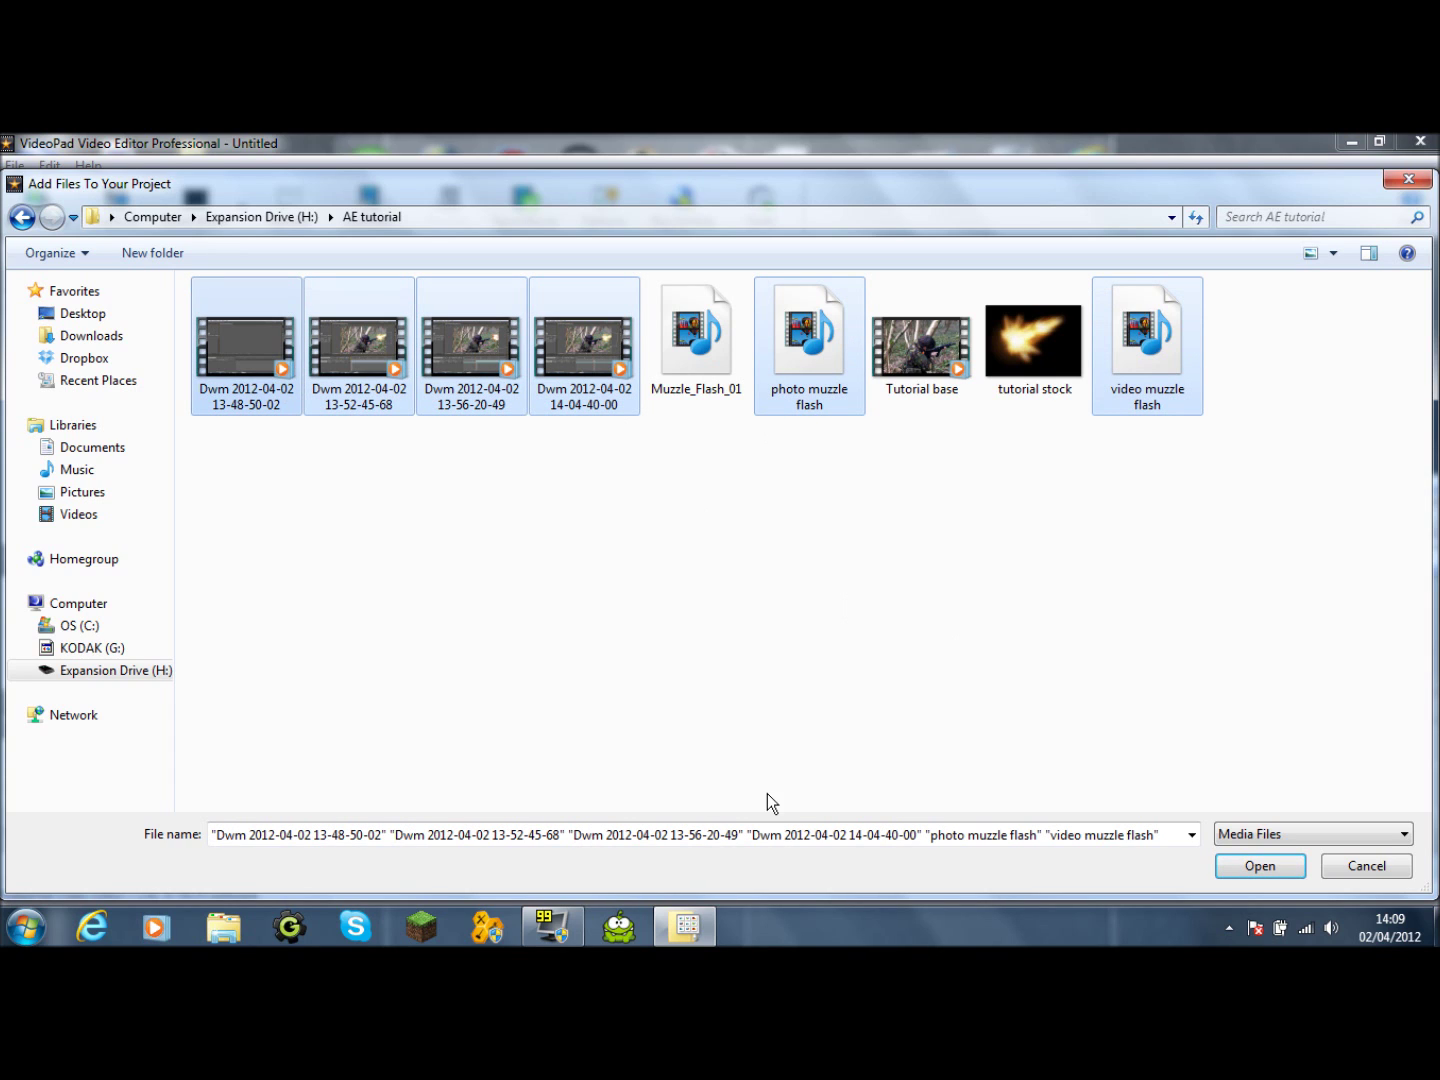
click(1255, 868)
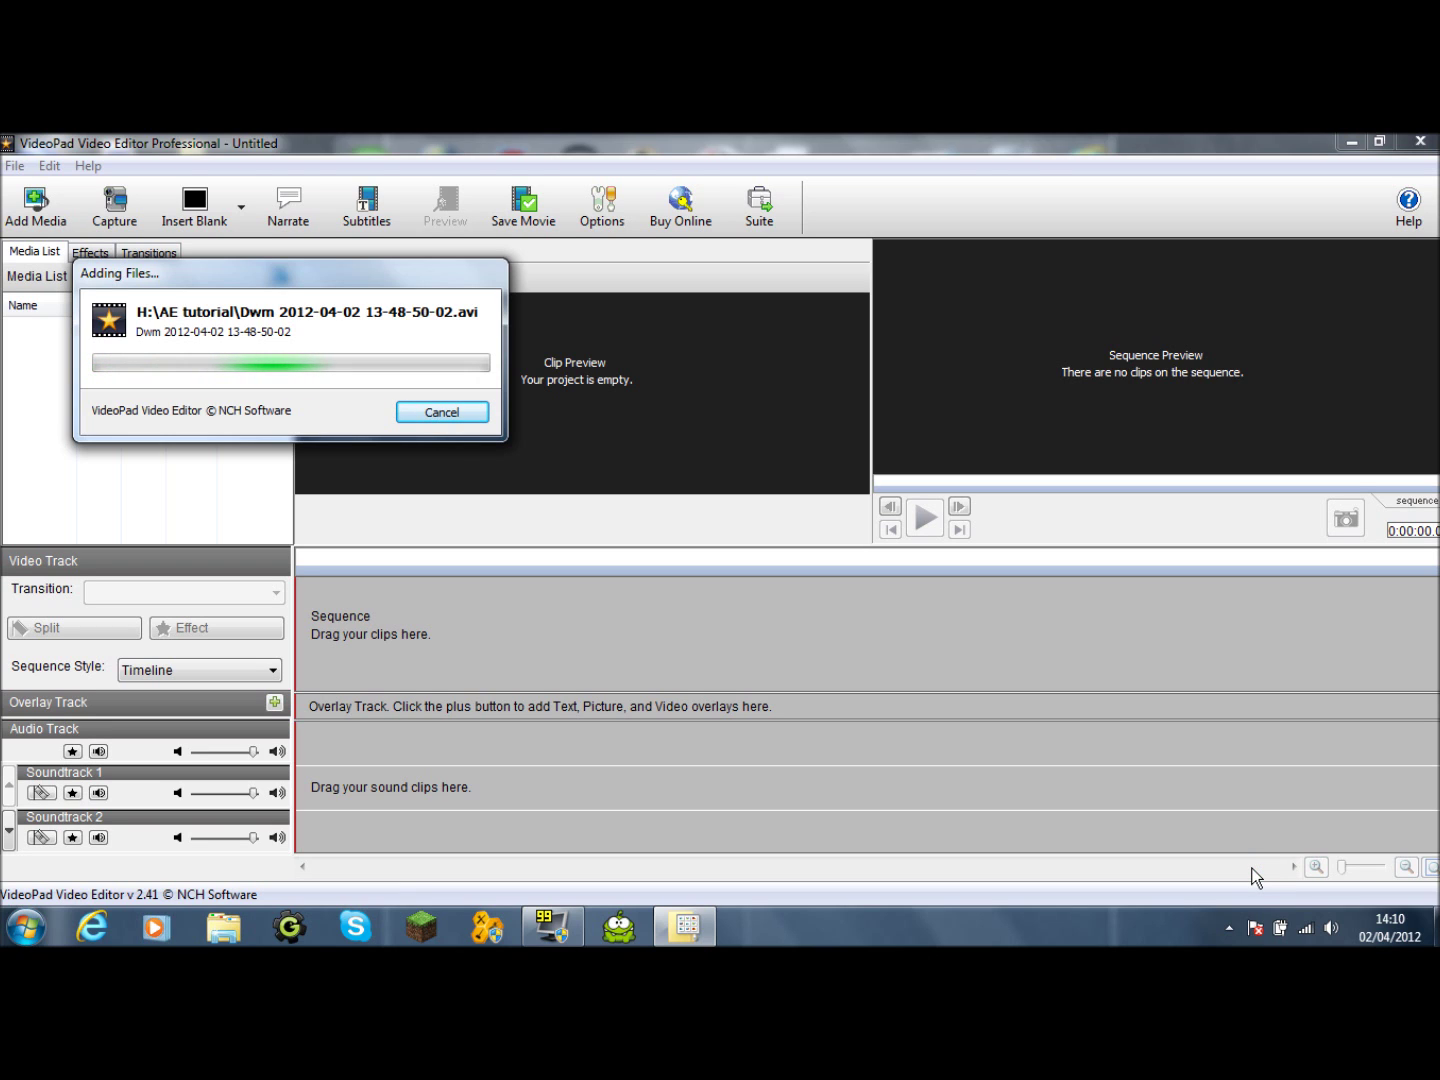
Open Expansion Drive (H:) in Explorer via Start > Computer while the VideoPad import runs
click(25, 927)
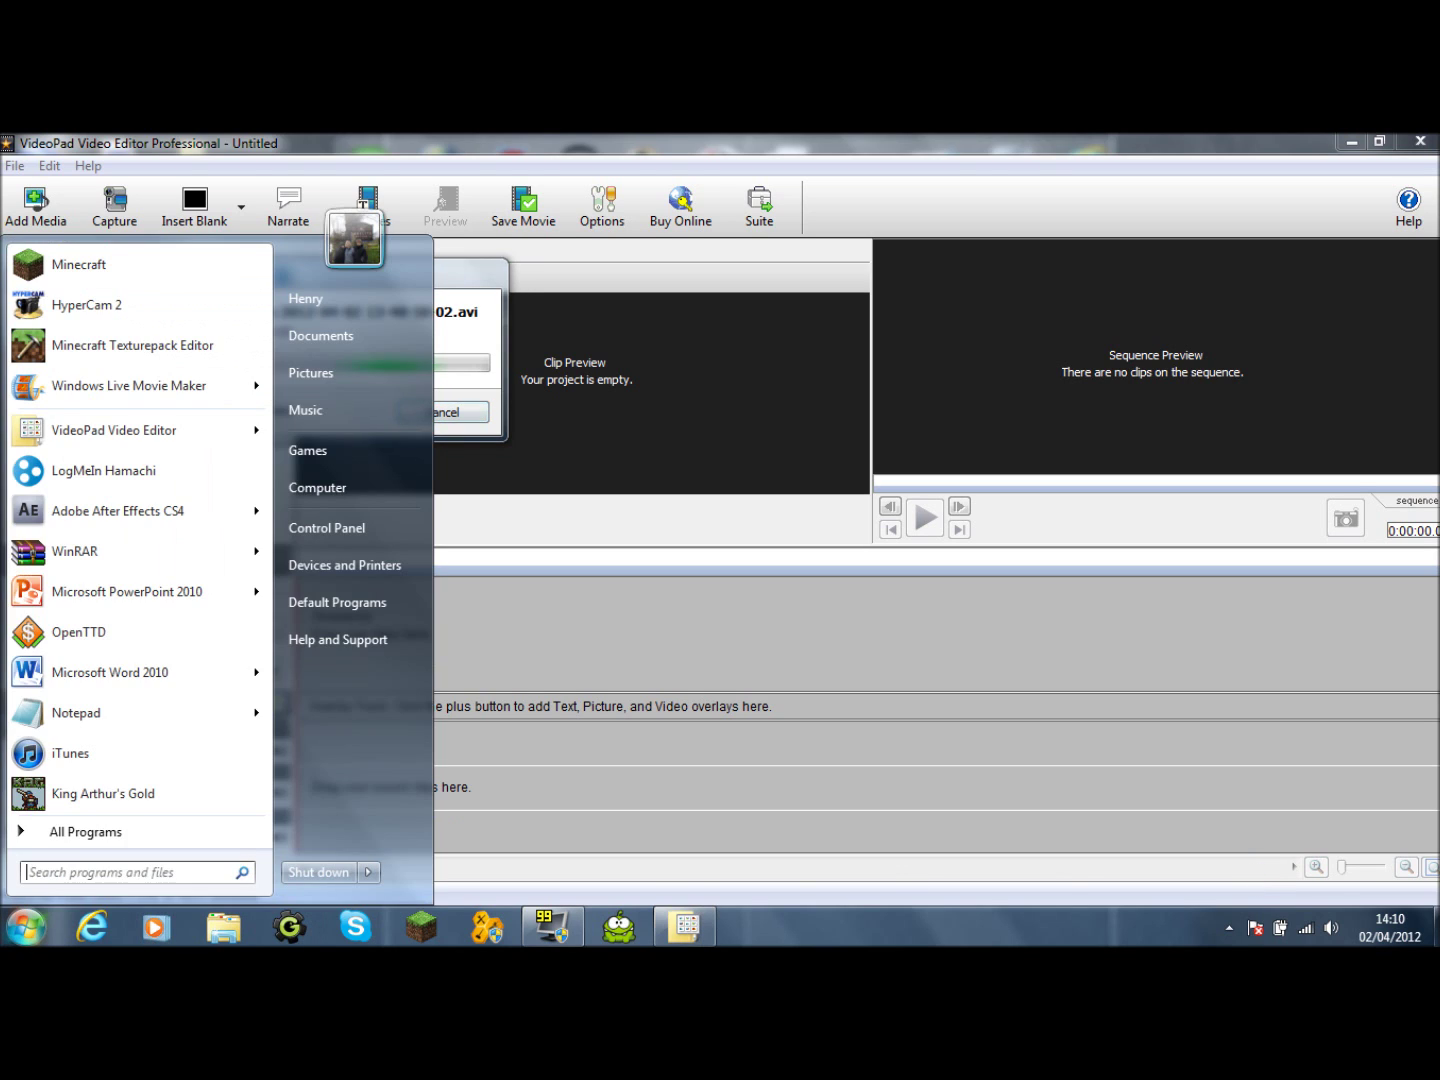
click(350, 488)
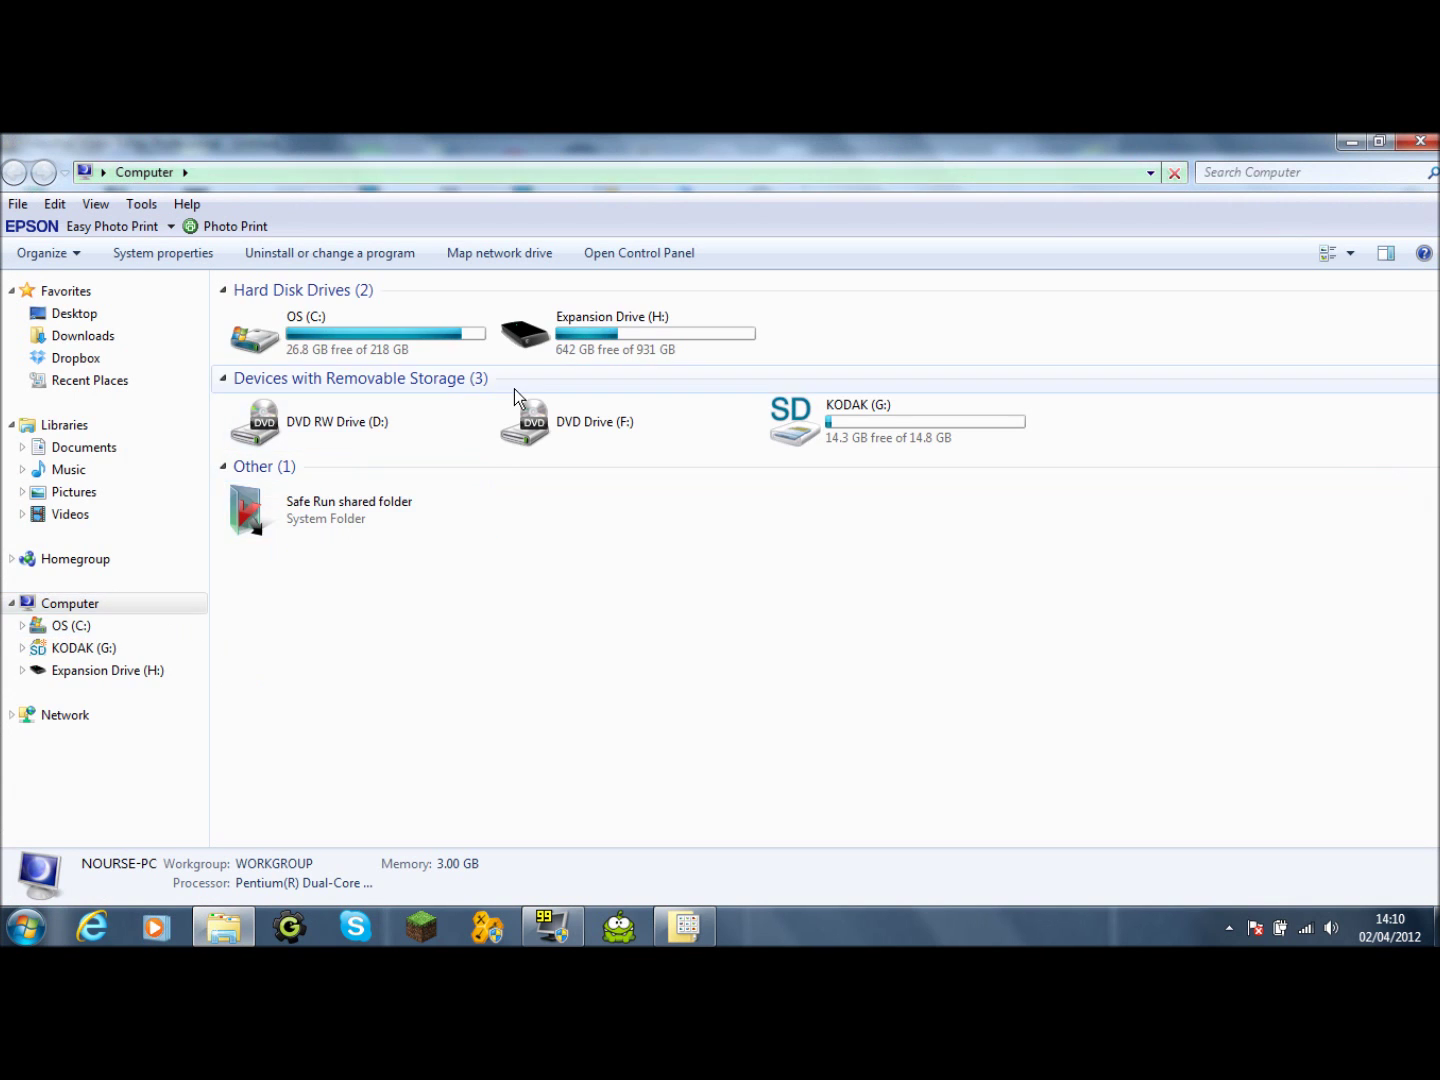
click(596, 346)
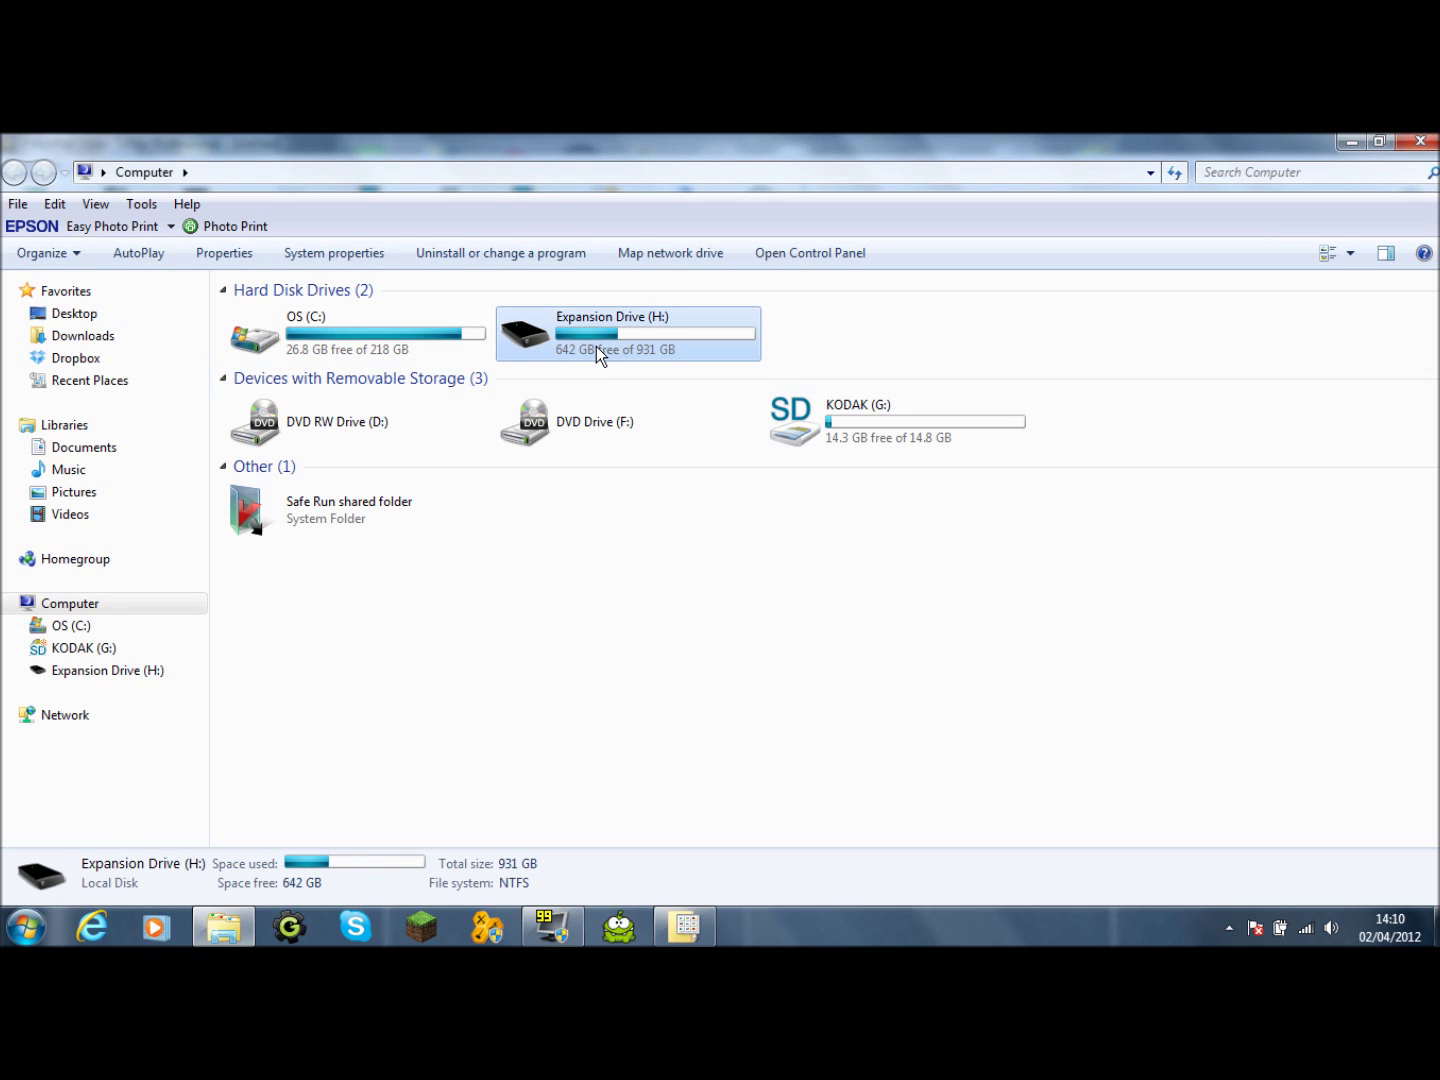
double_click(596, 346)
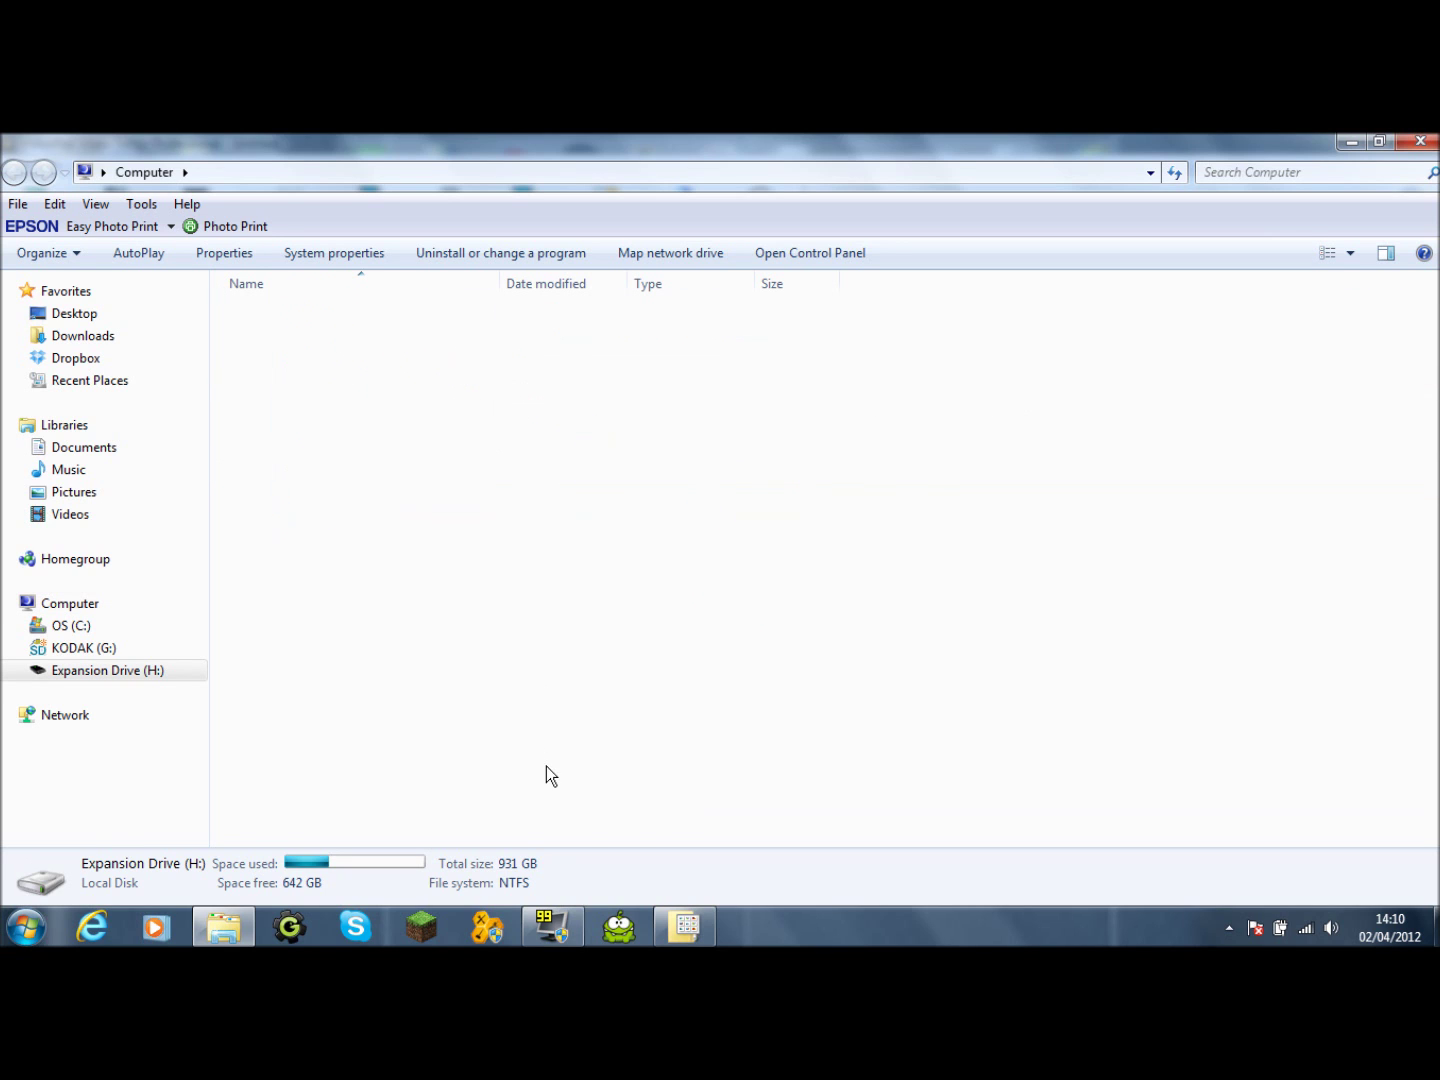
click(682, 926)
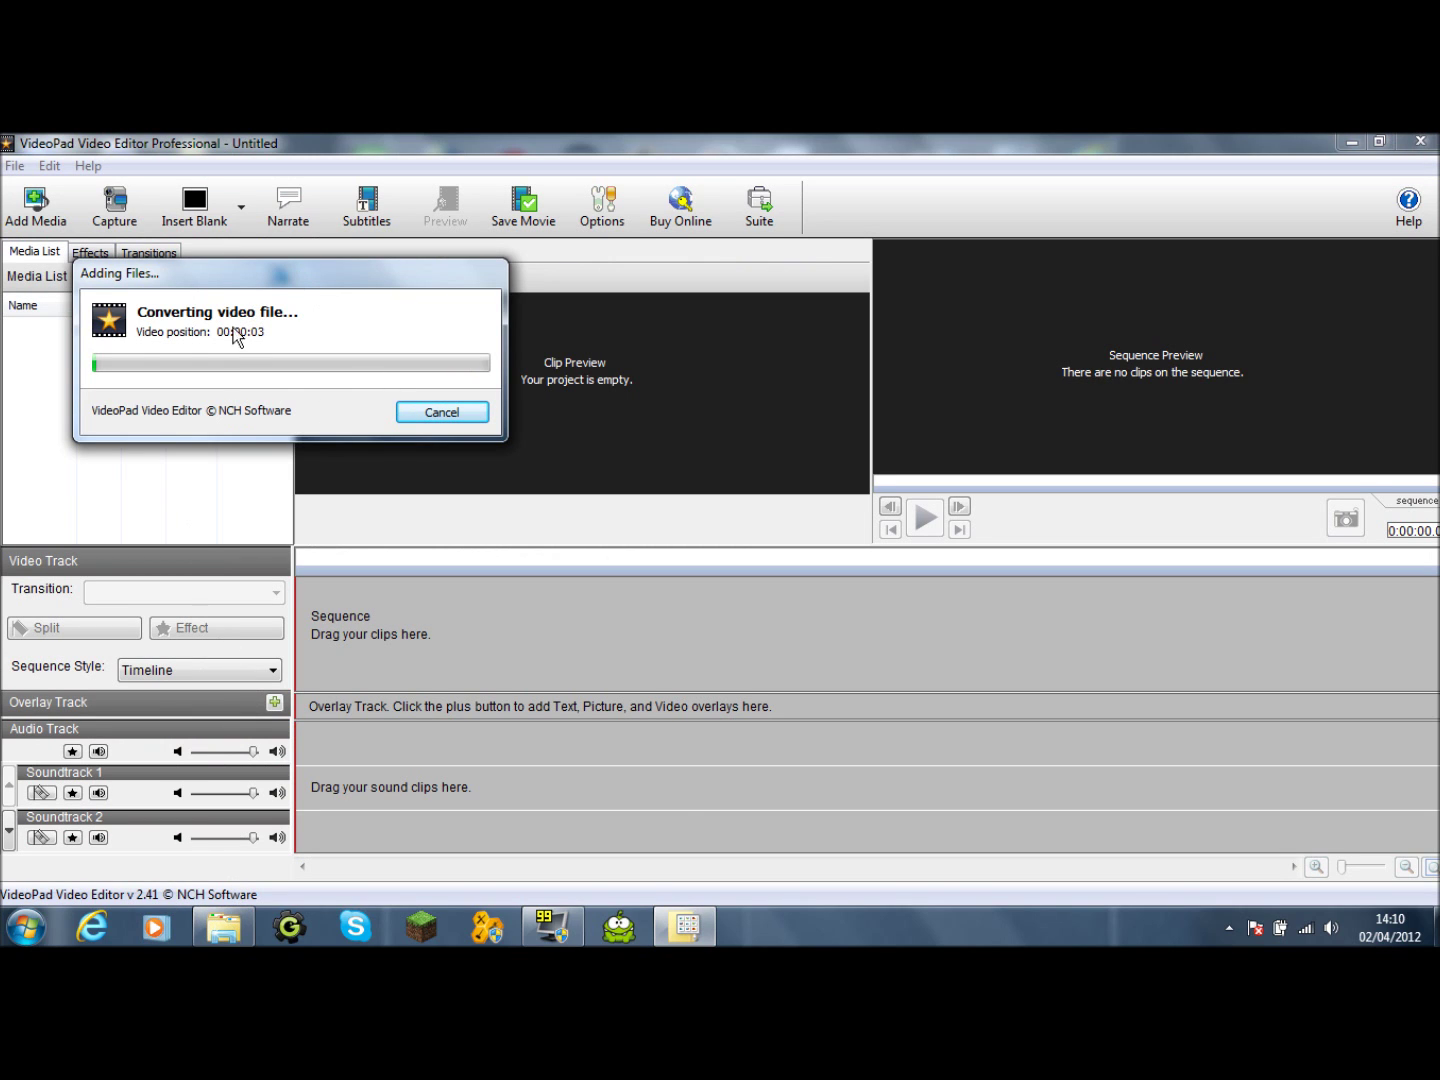
click(238, 922)
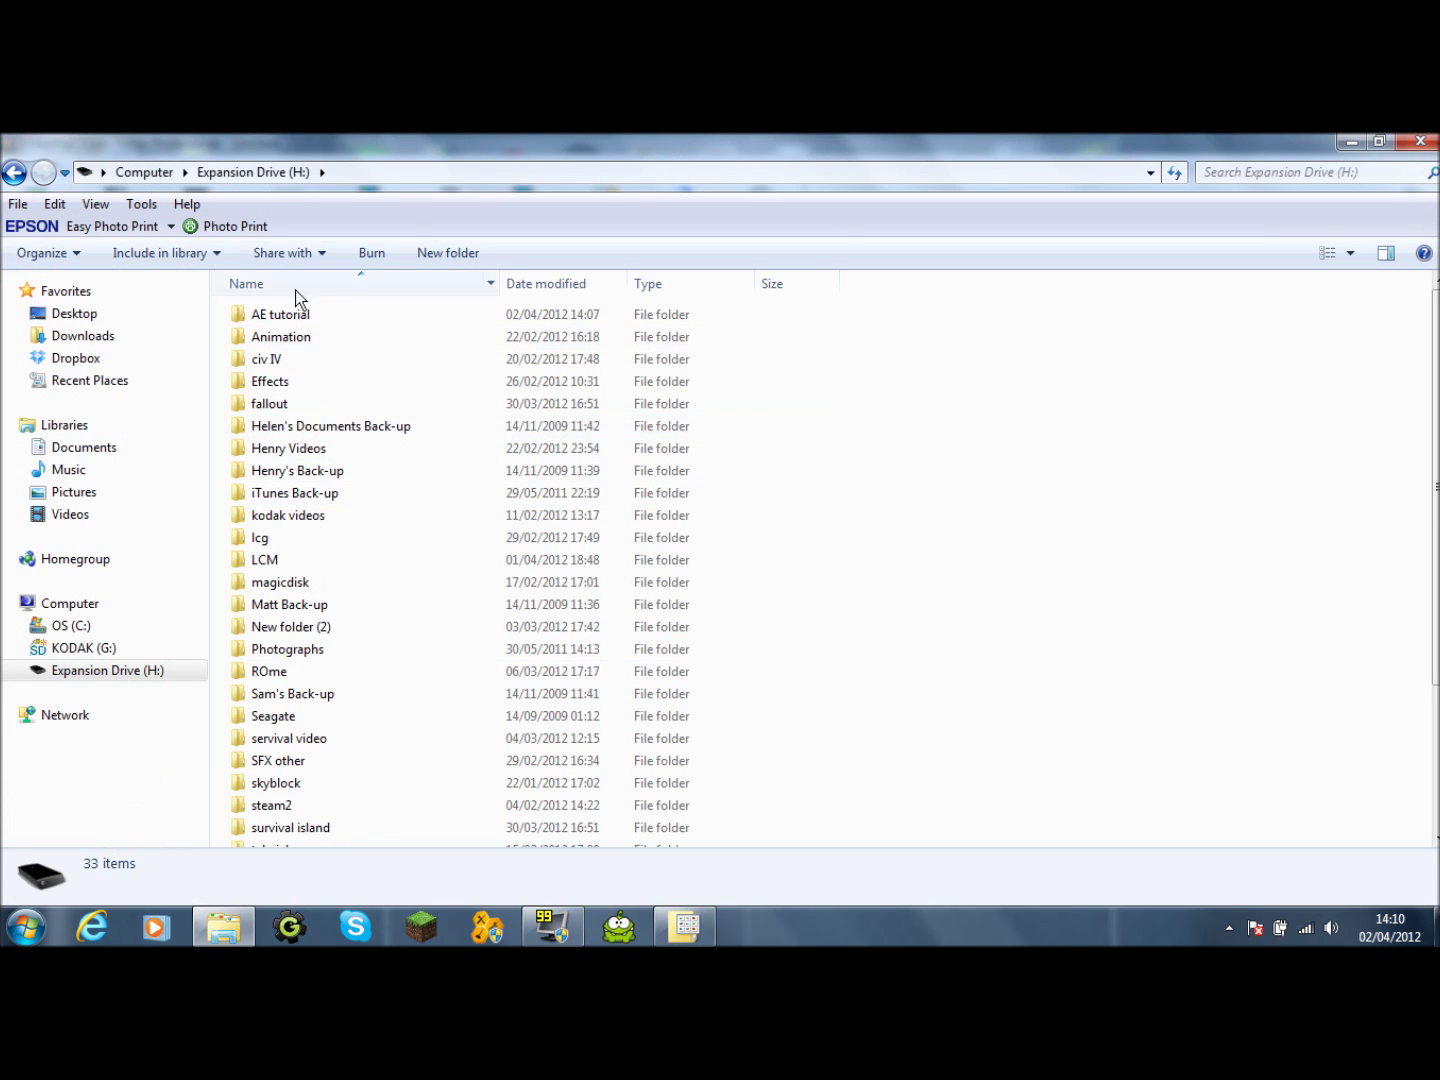
Check details of the first Dwm video, photo muzzle flash and video muzzle flash in AE tutorial
double_click(293, 314)
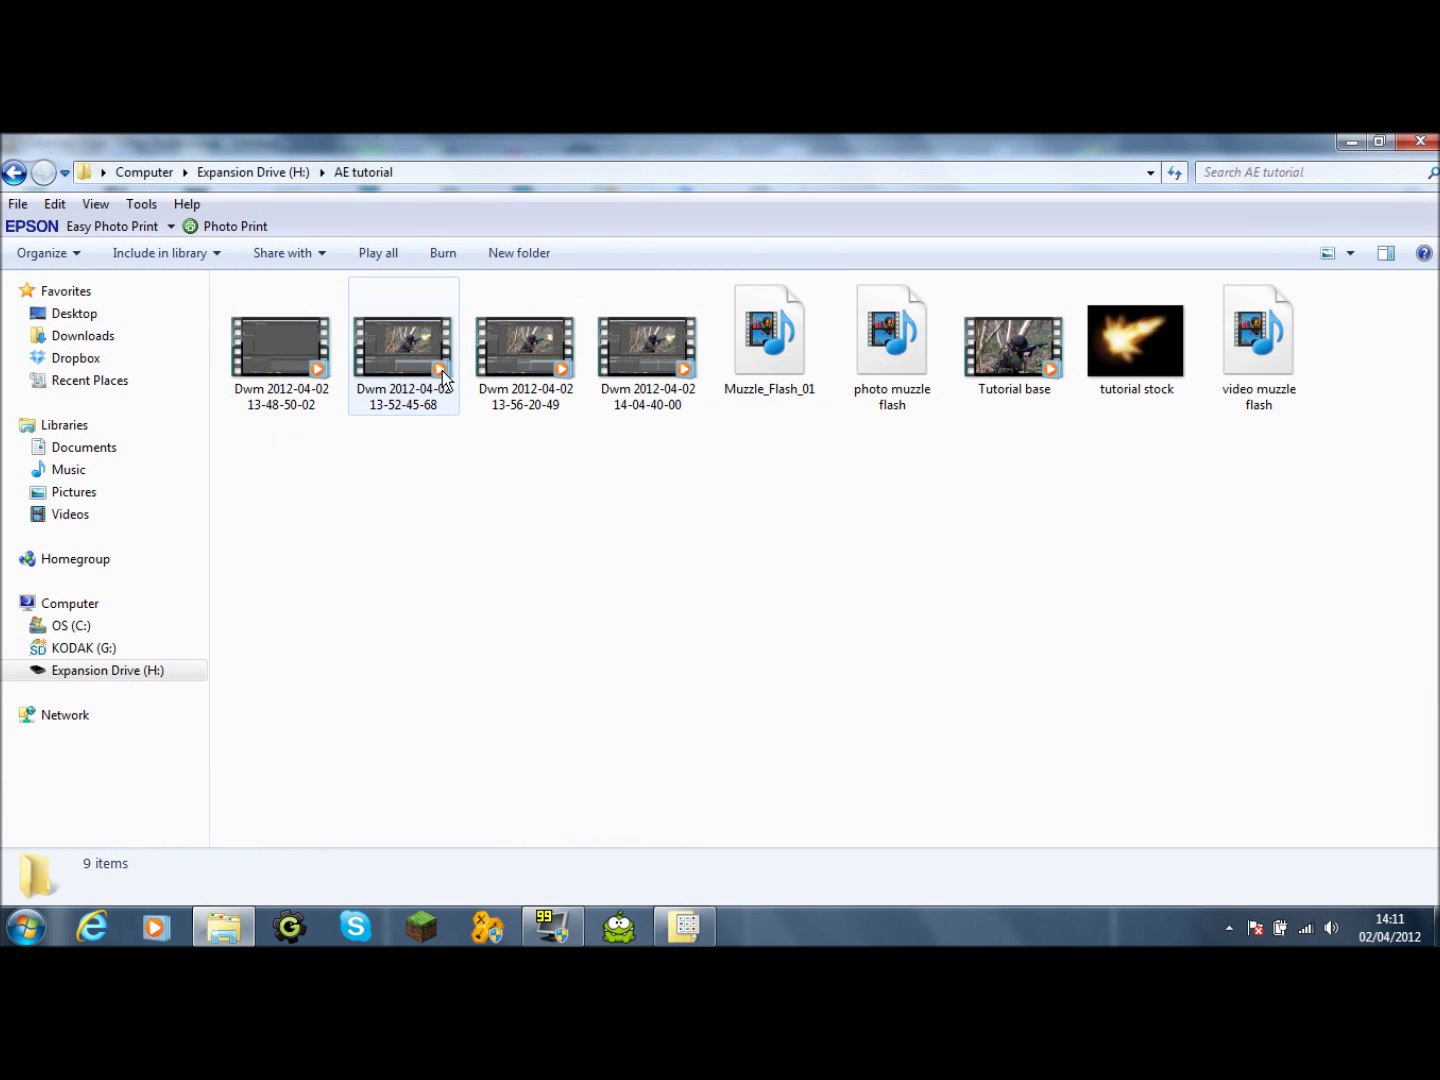
click(293, 361)
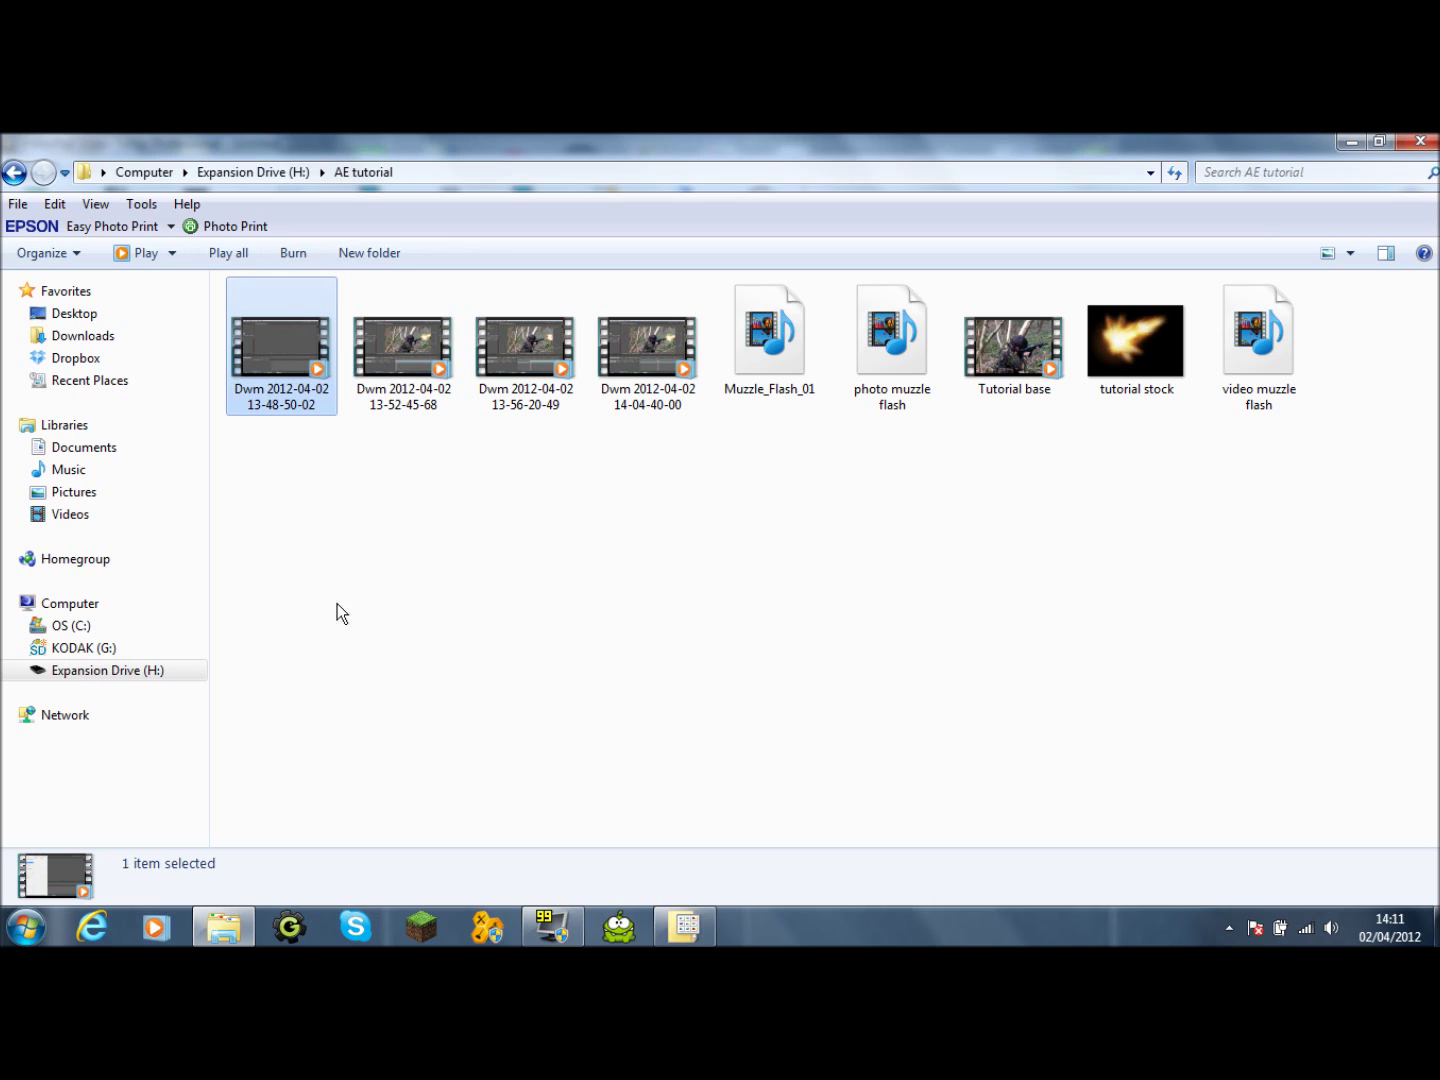
double_click(295, 387)
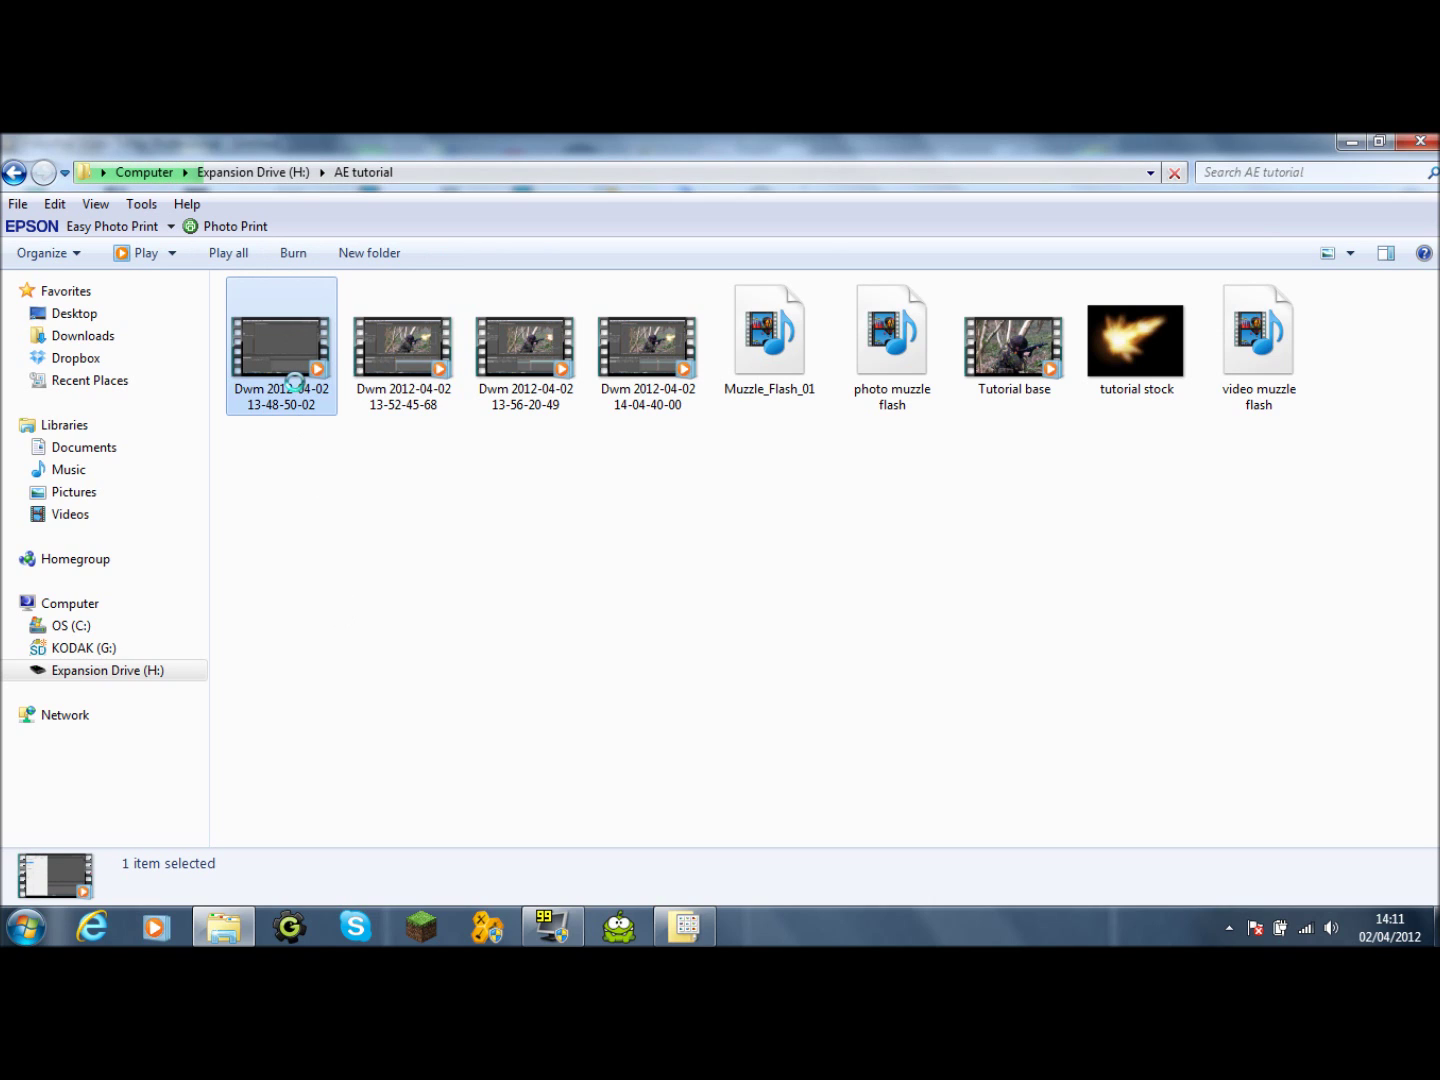
right_click(294, 383)
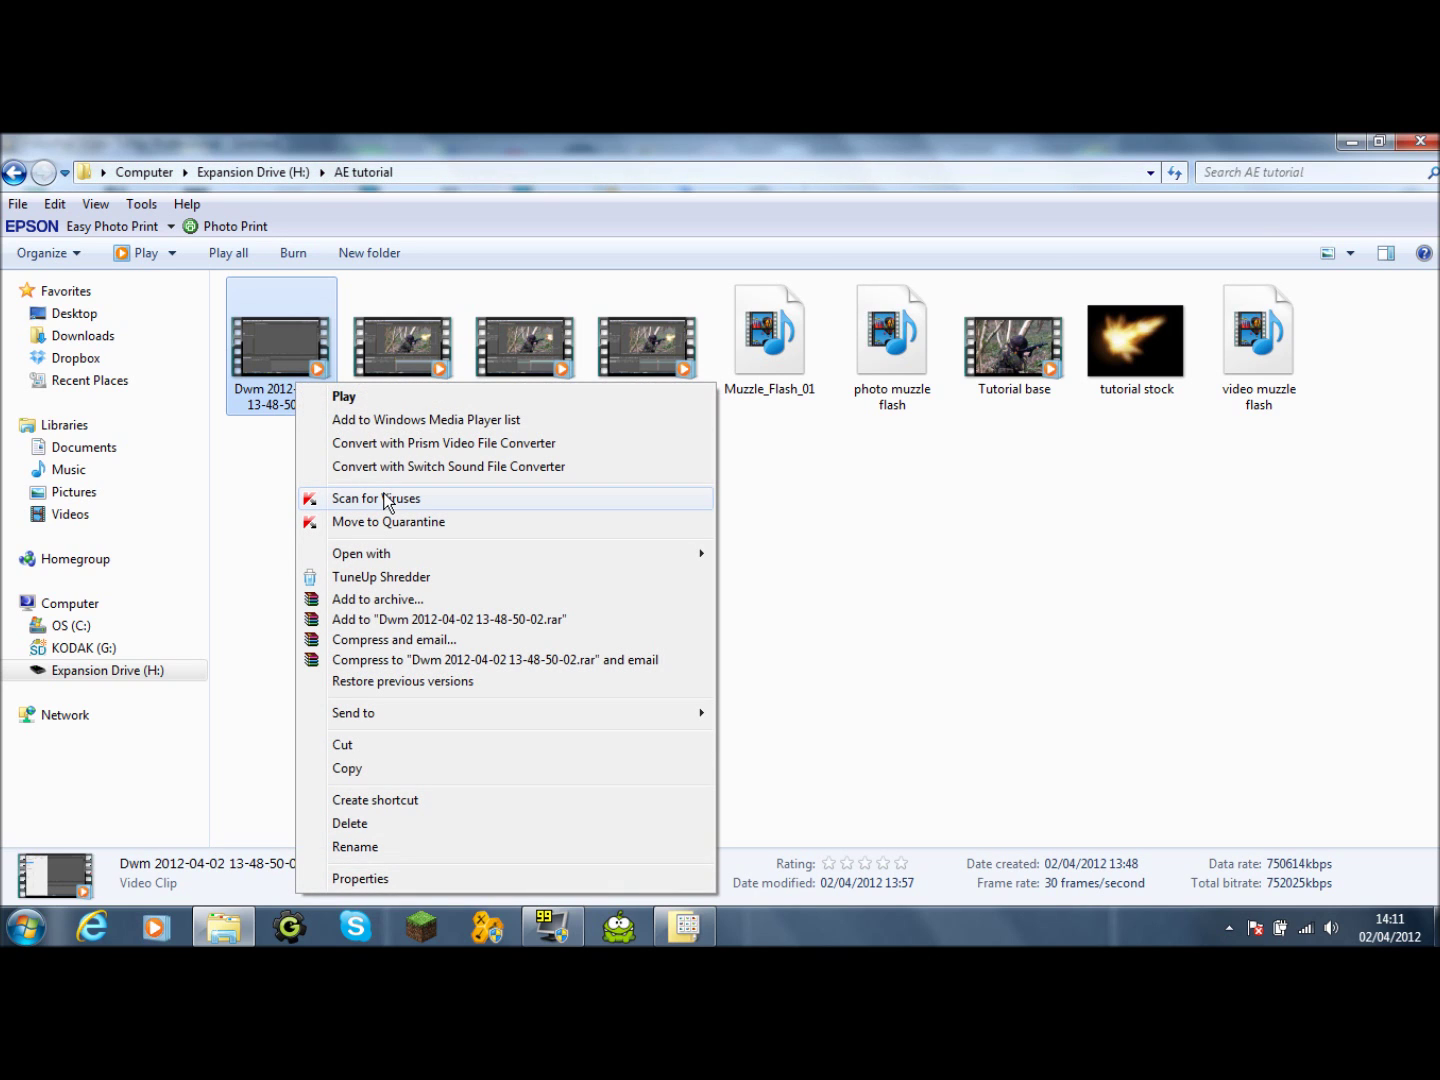
click(754, 517)
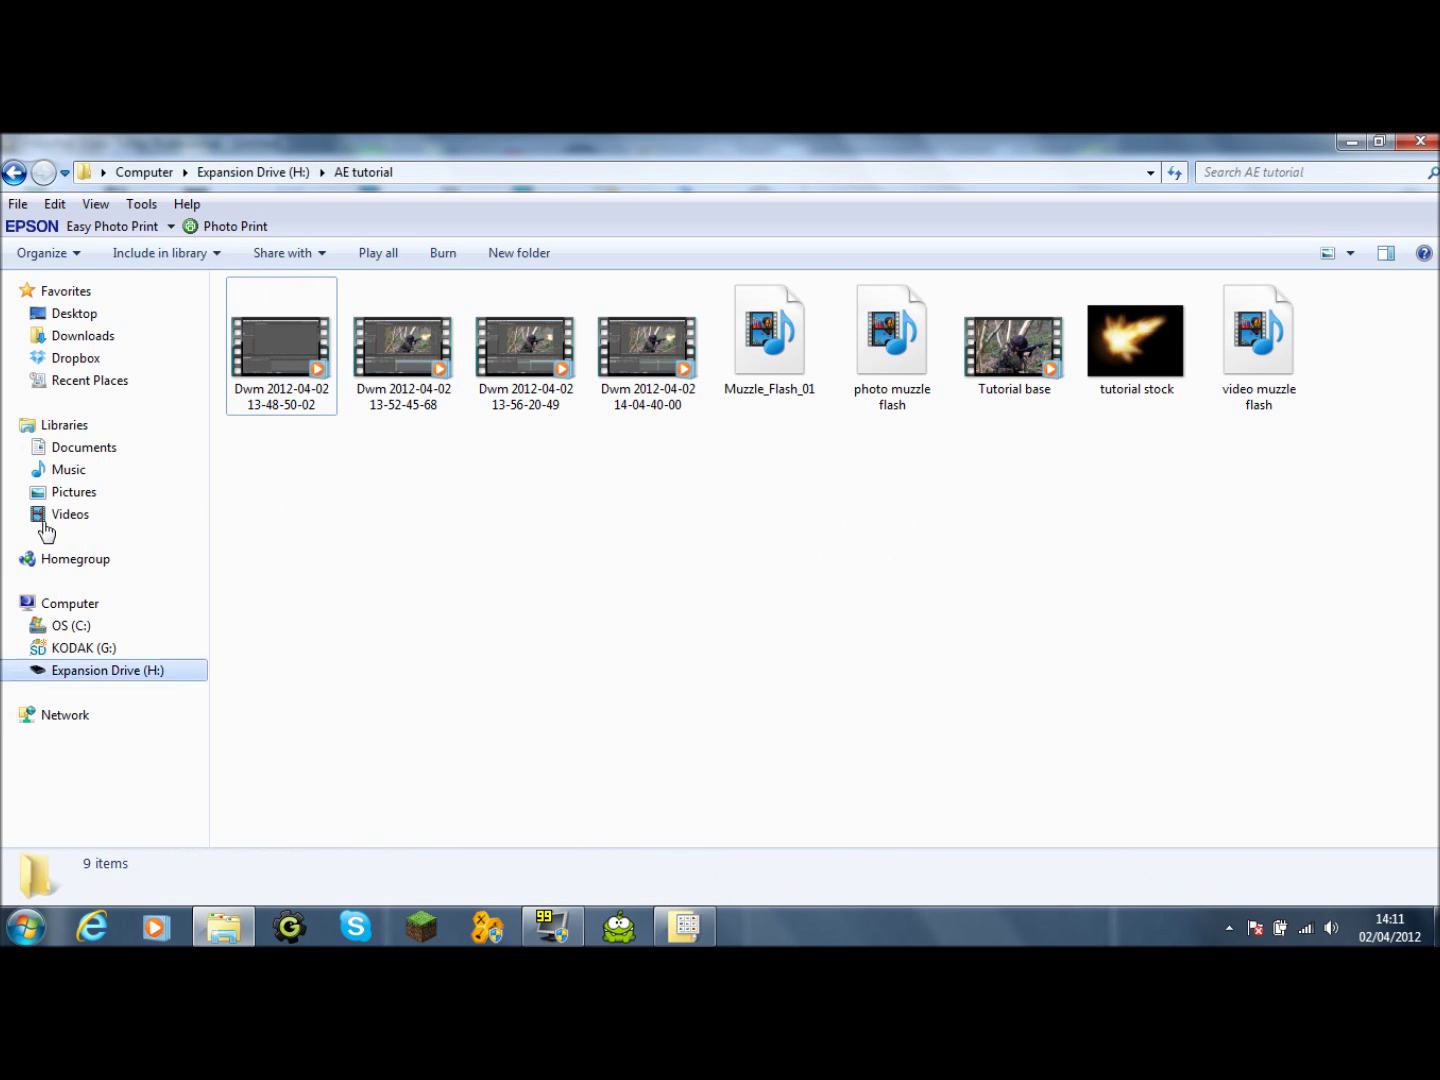
click(266, 343)
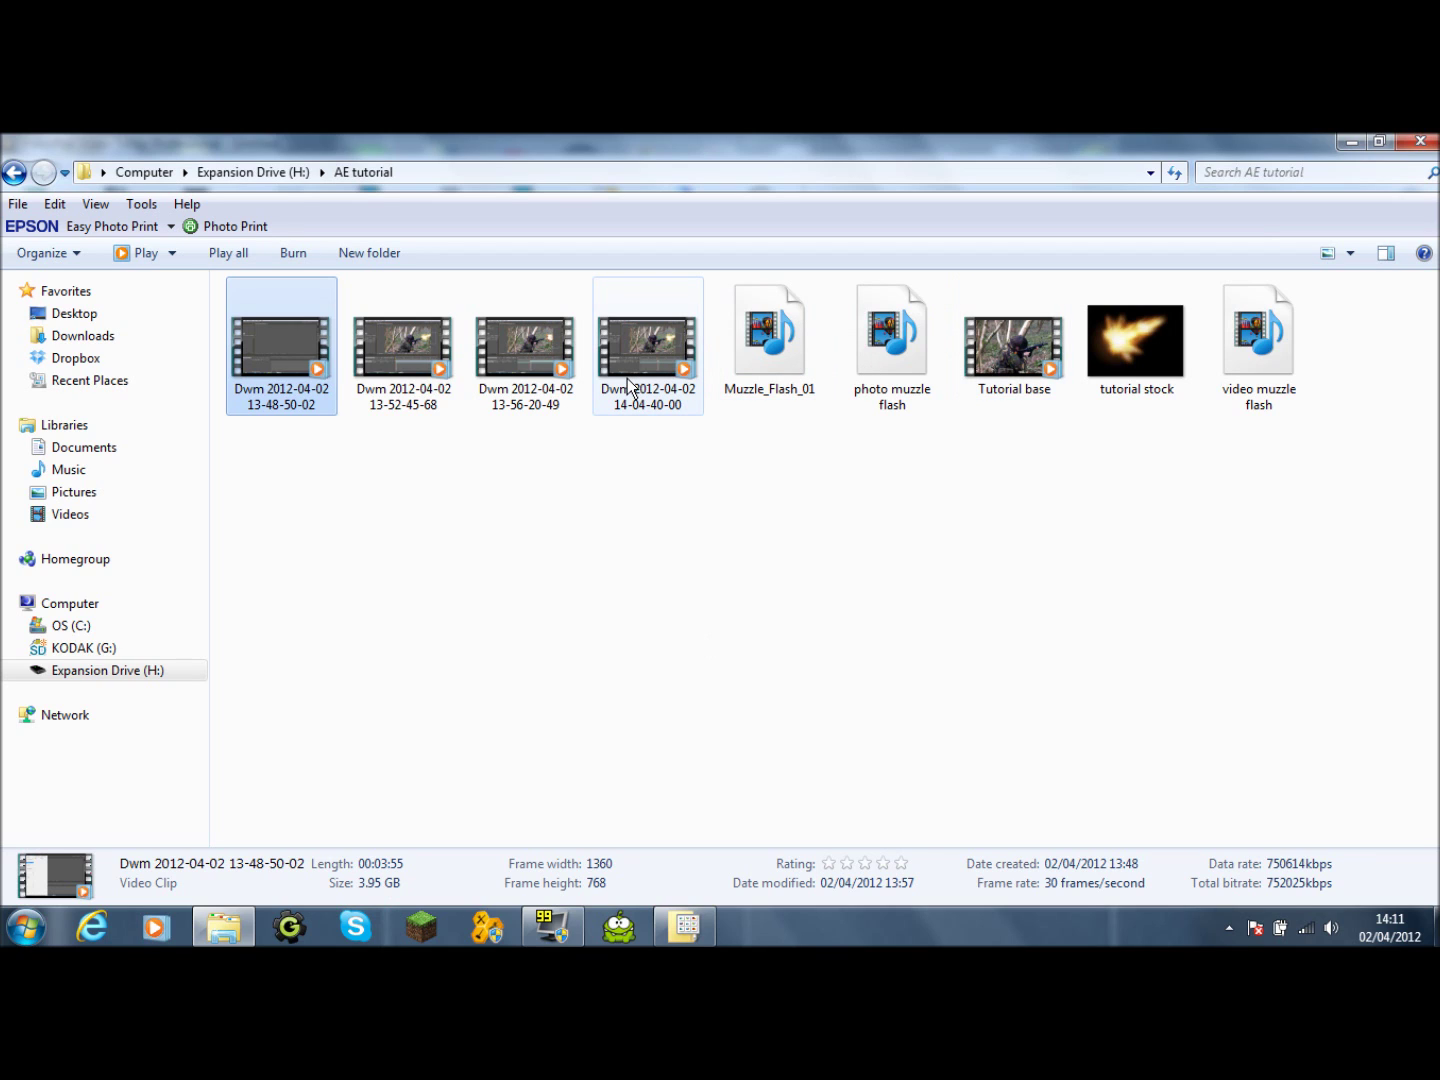
click(926, 356)
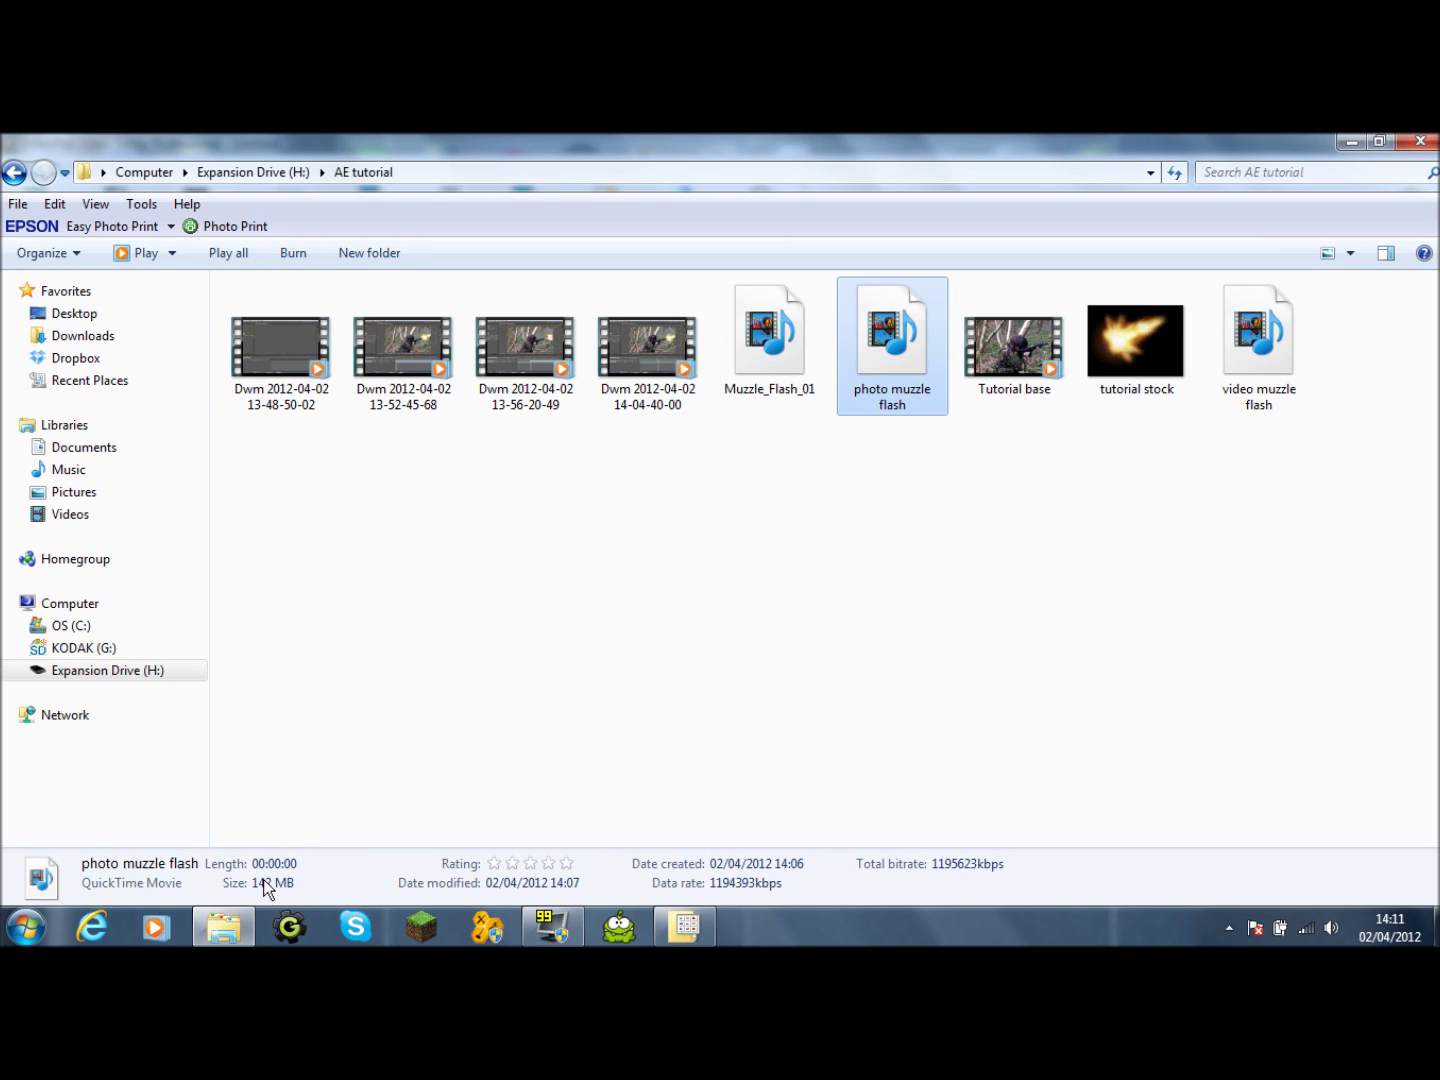
click(1238, 380)
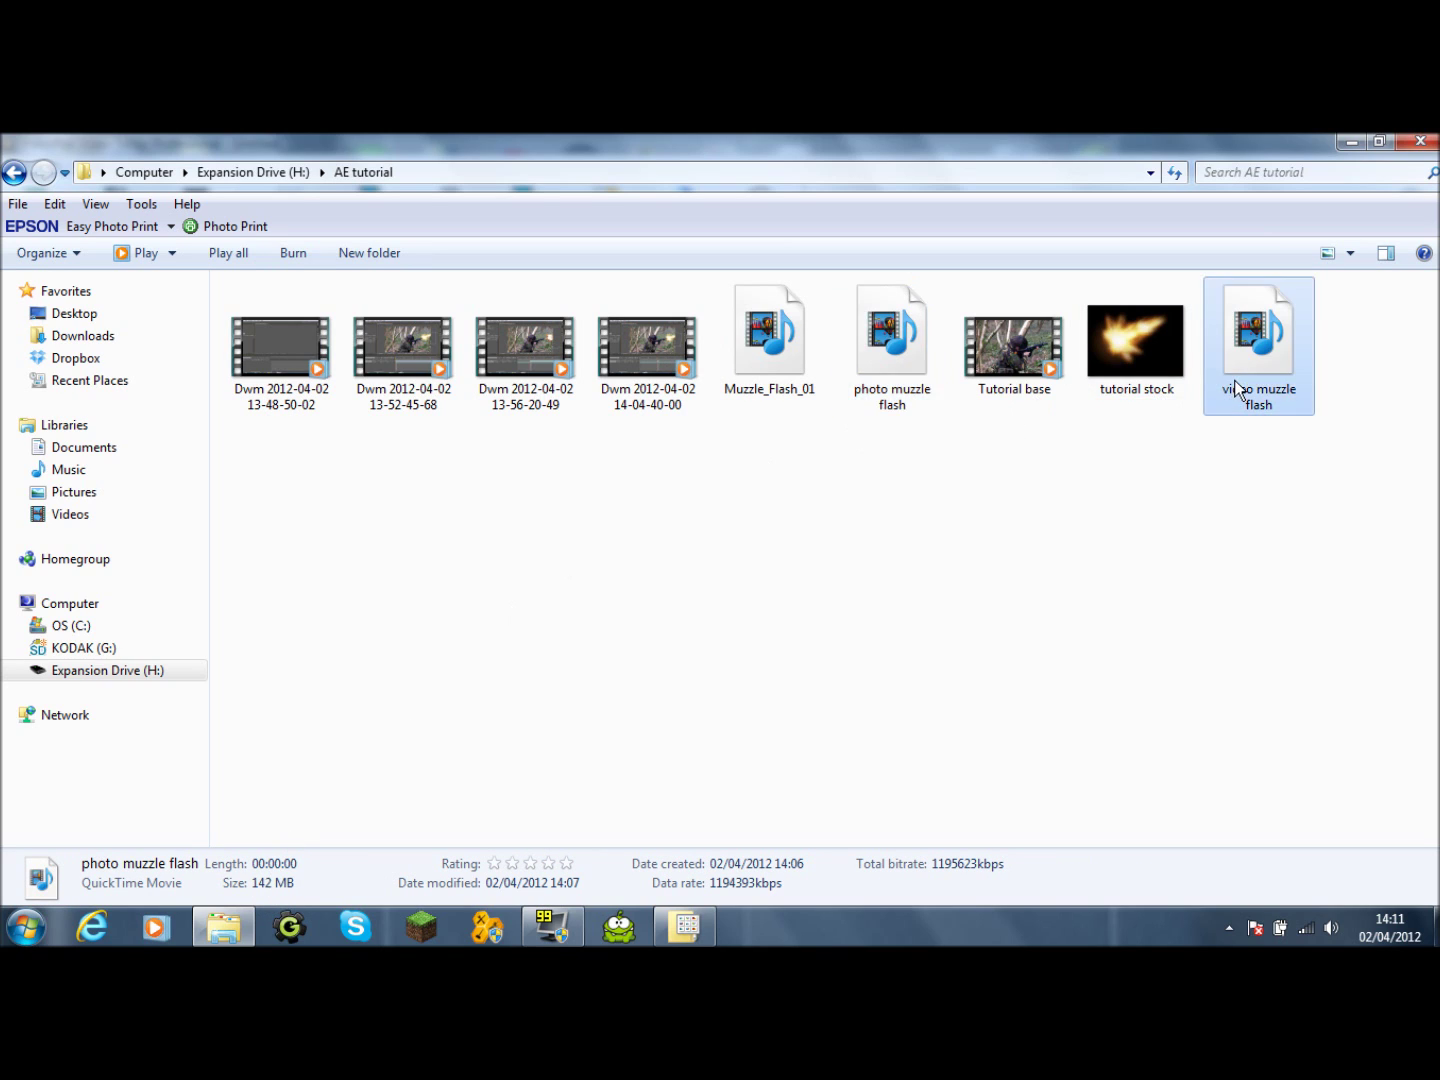
click(130, 678)
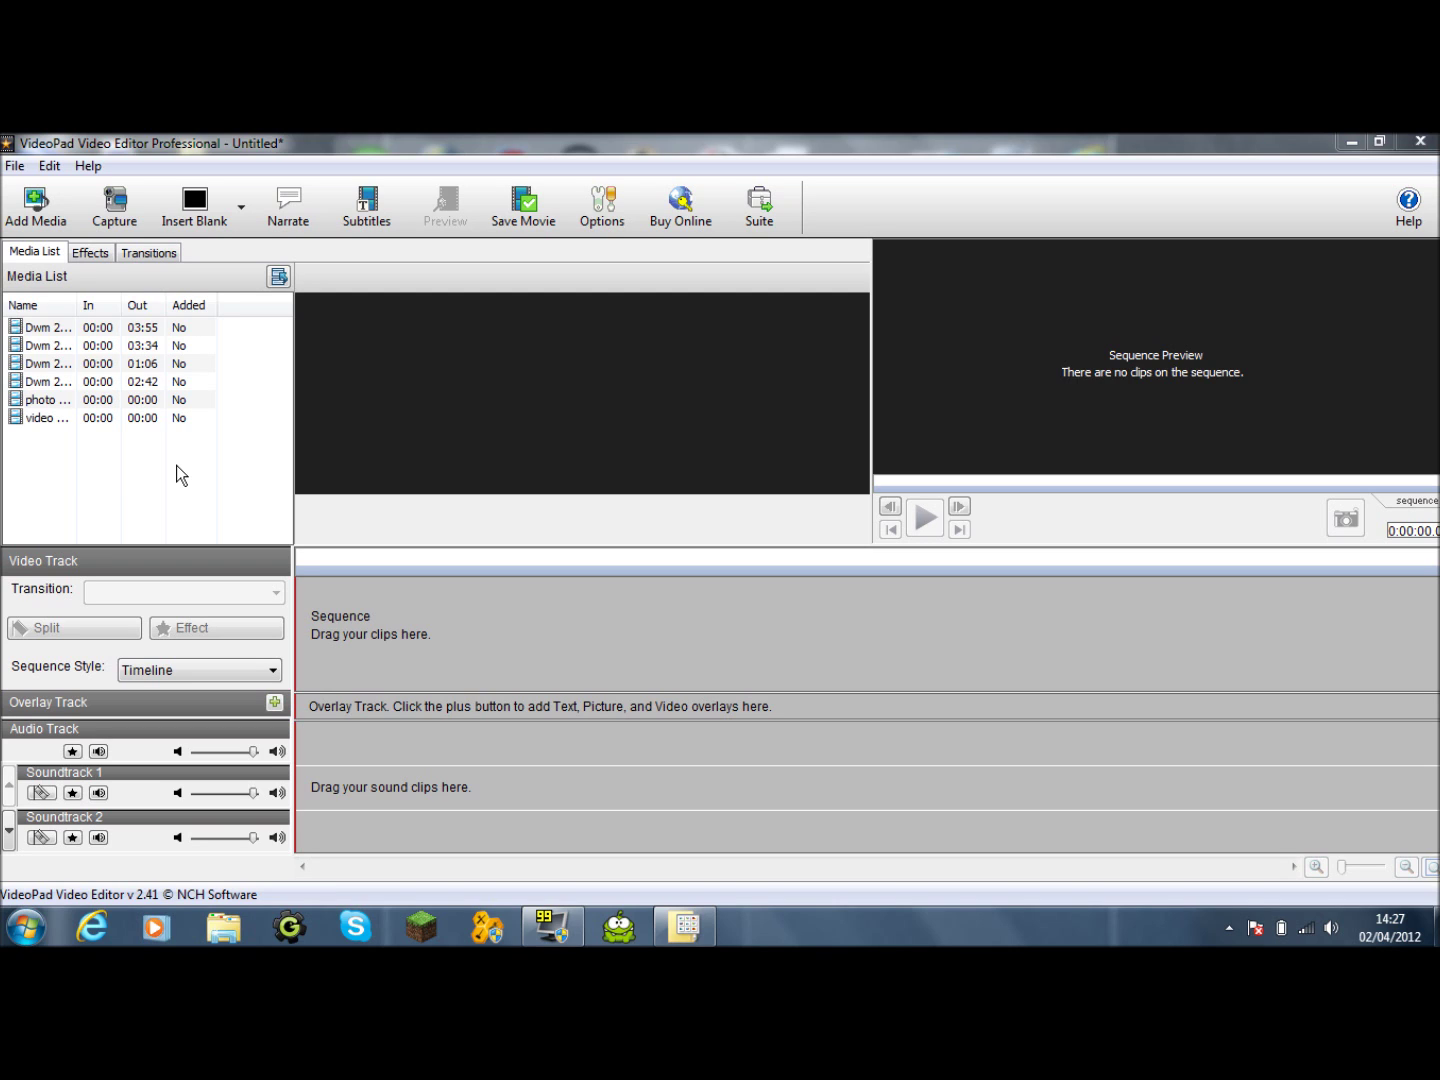
Play the first Dwm clip in the Selected Clip Preview, then pause it
click(123, 329)
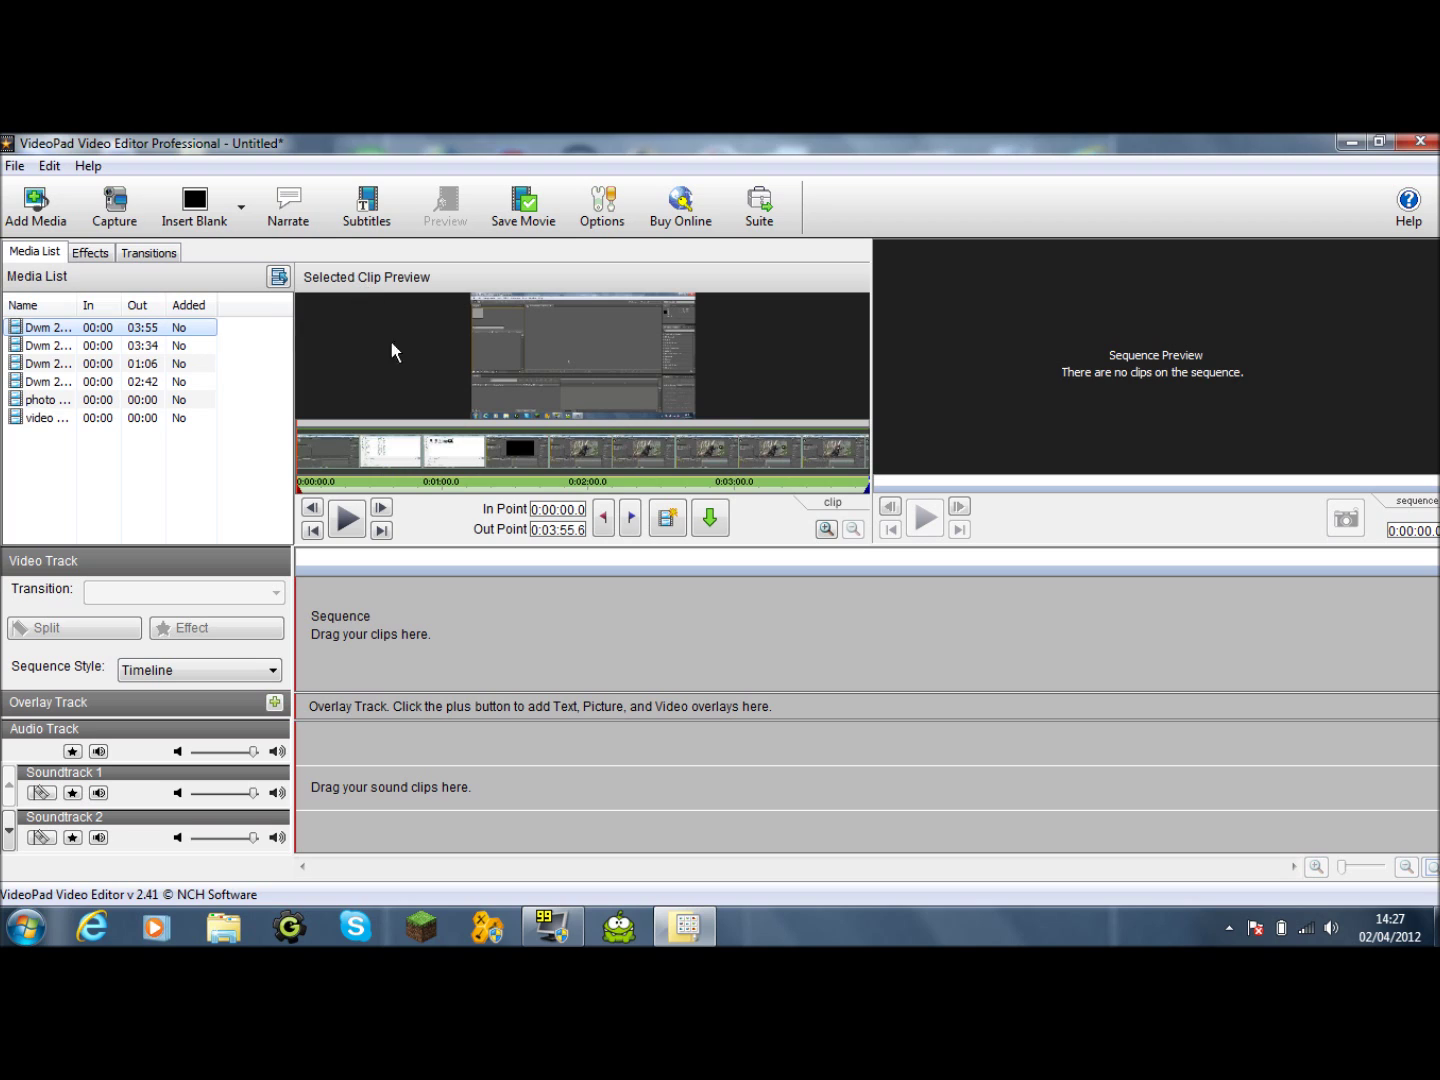
click(627, 421)
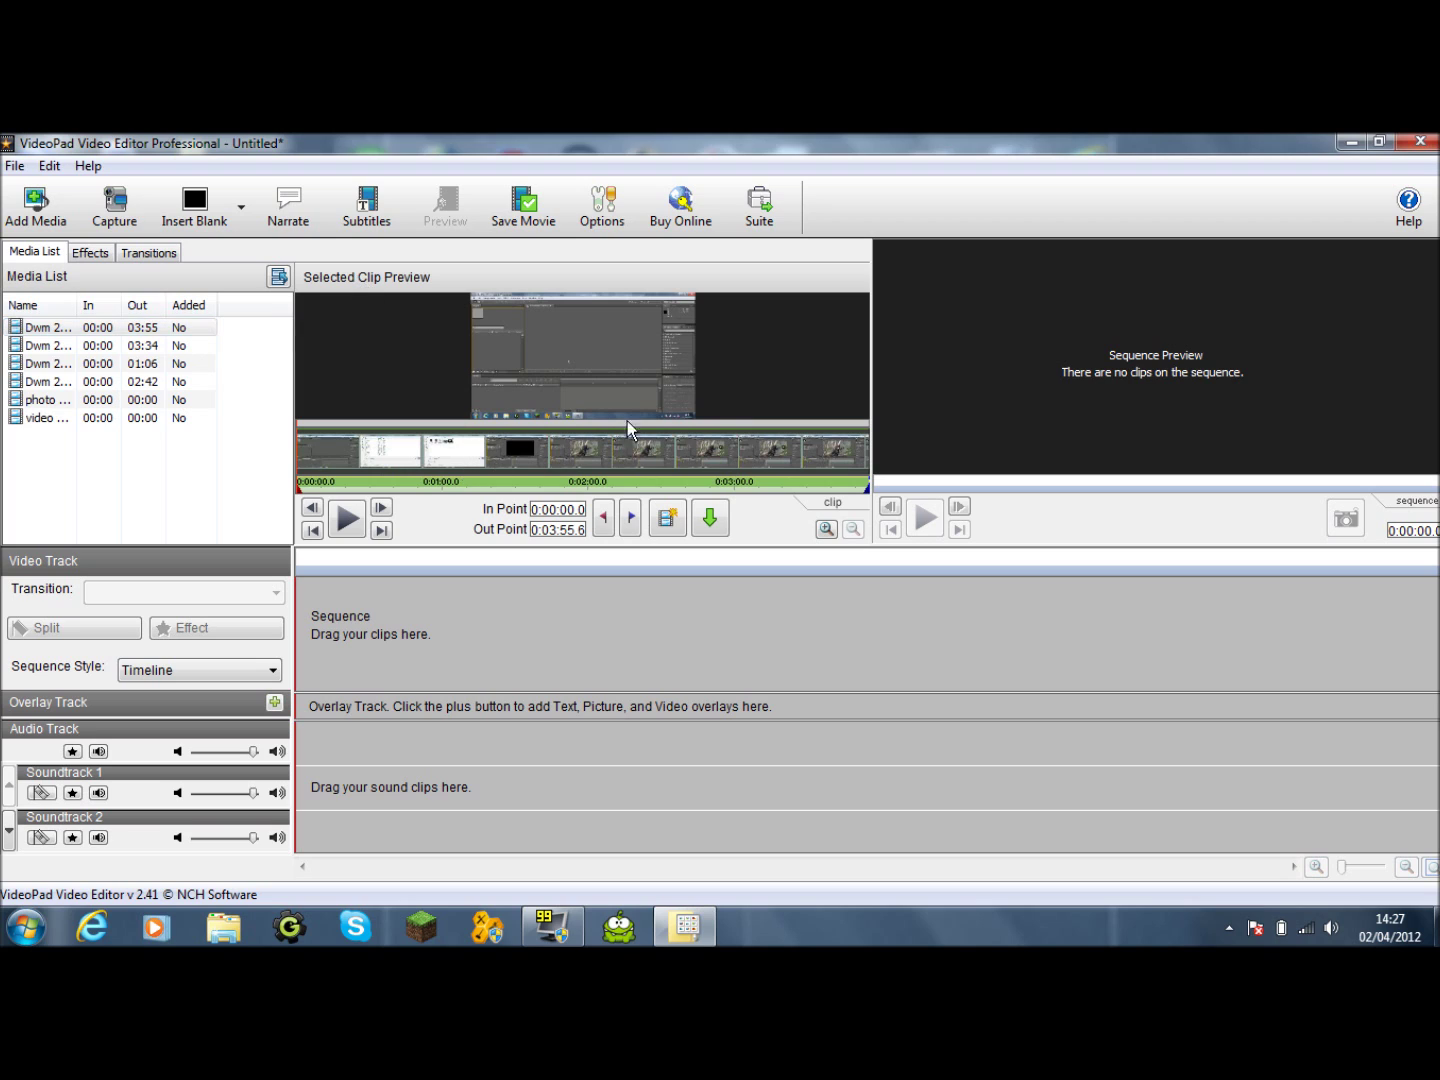
click(344, 527)
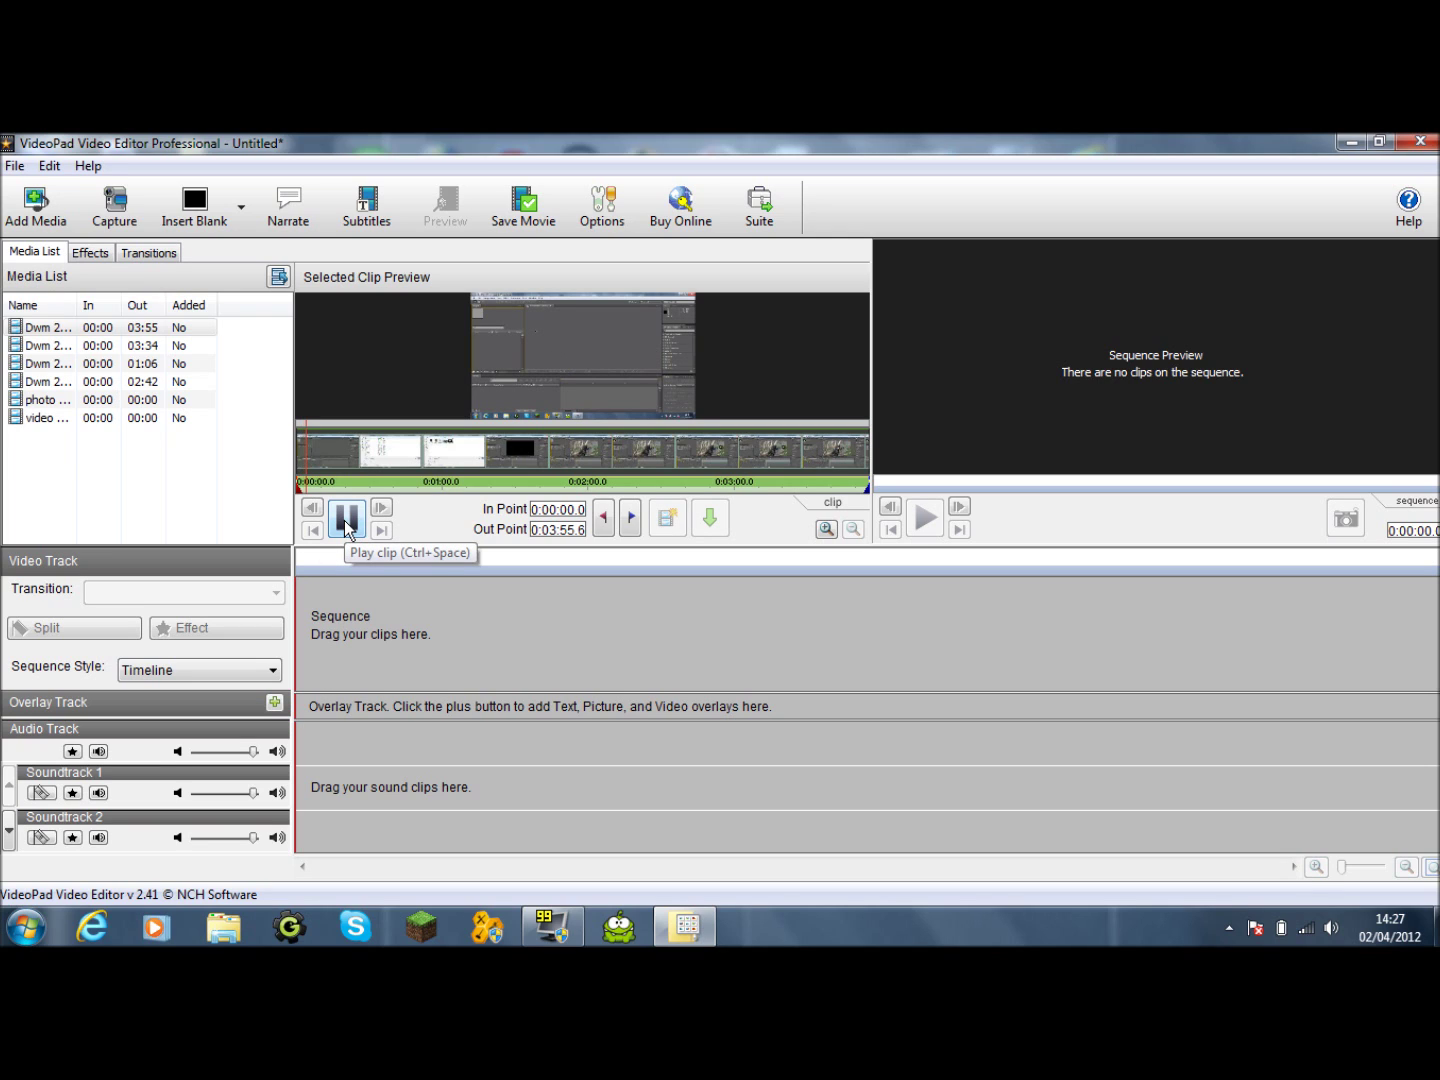
click(346, 520)
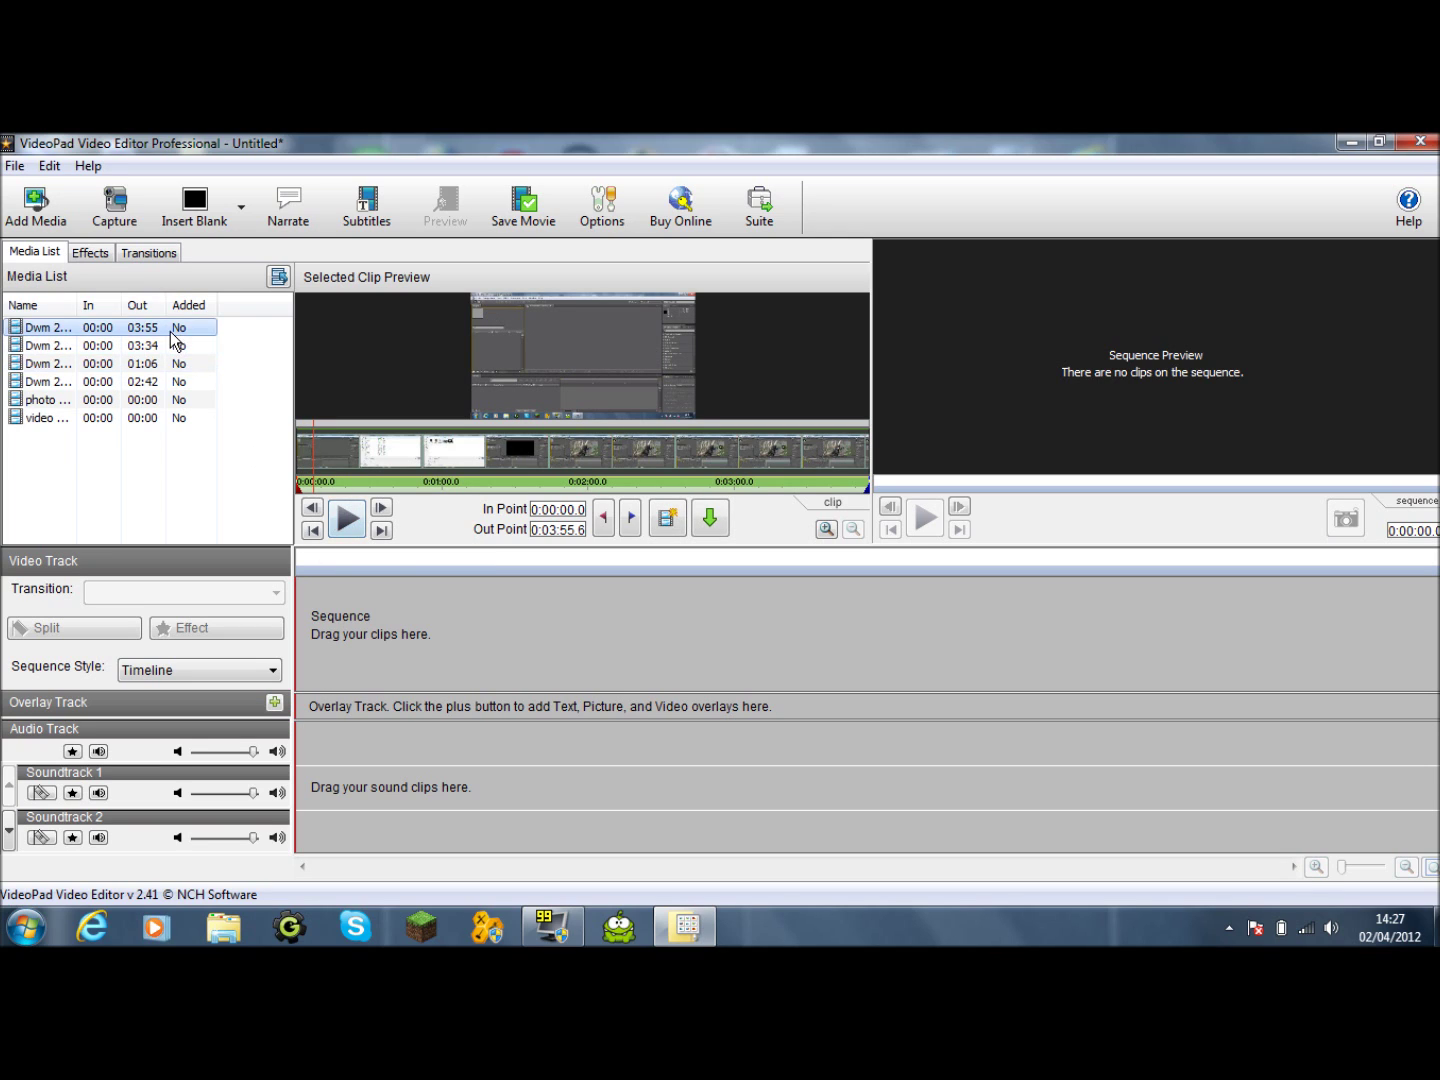
Drag the first clip, then the remaining Media List clips, onto the sequence timeline
drag(180, 327, 356, 630)
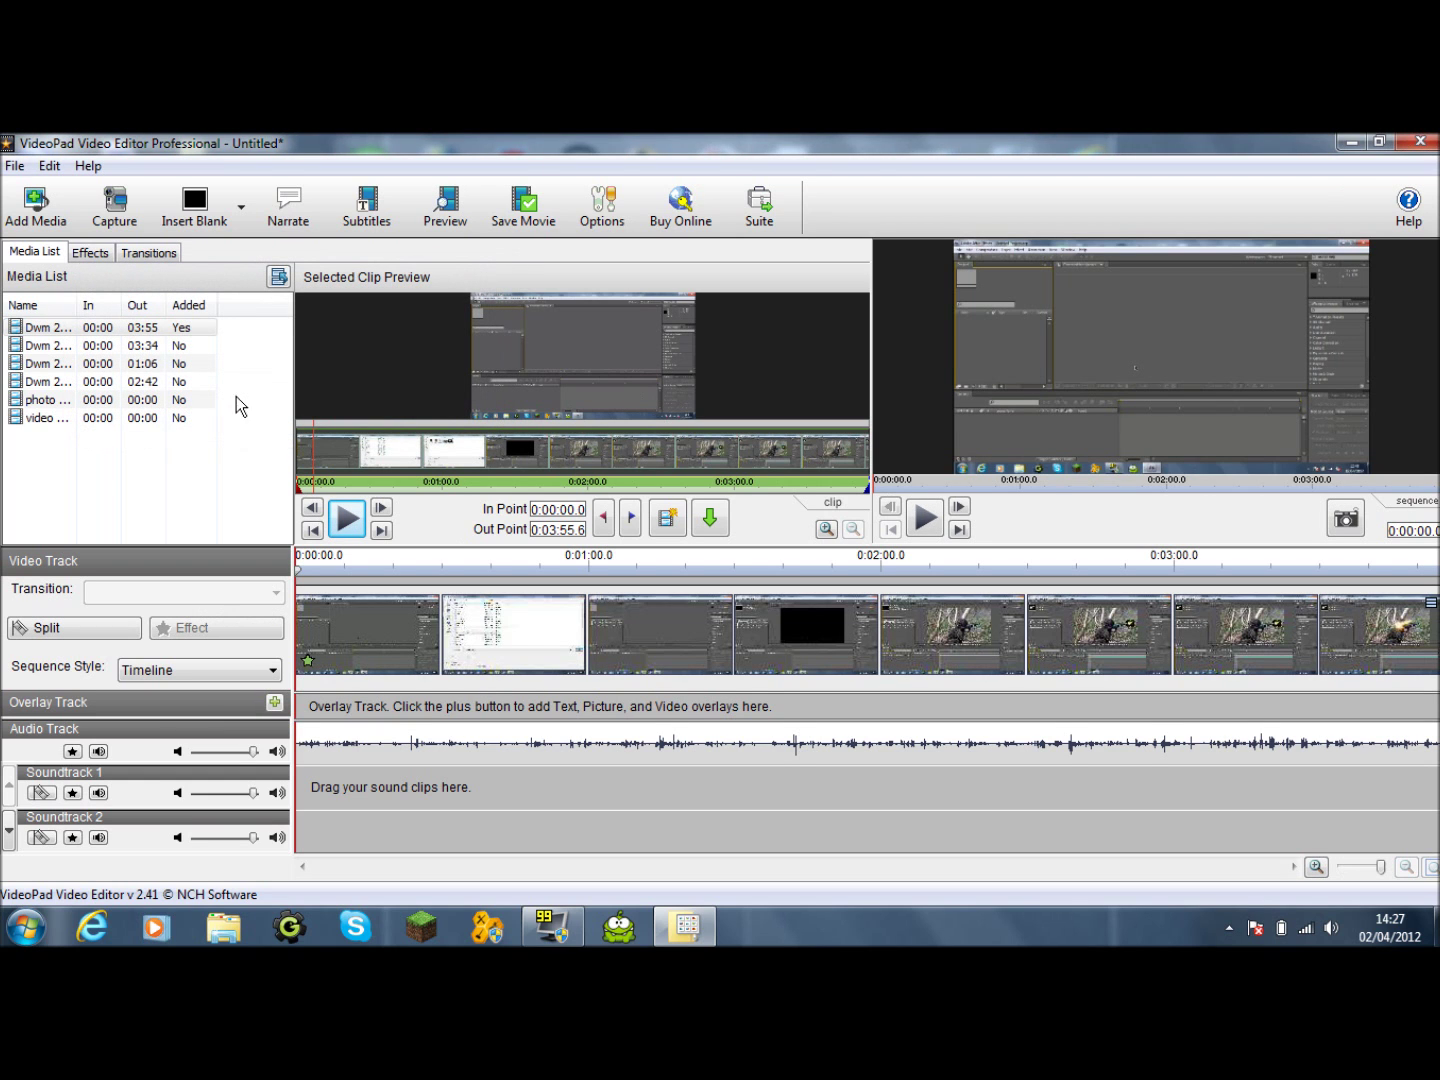
click(167, 346)
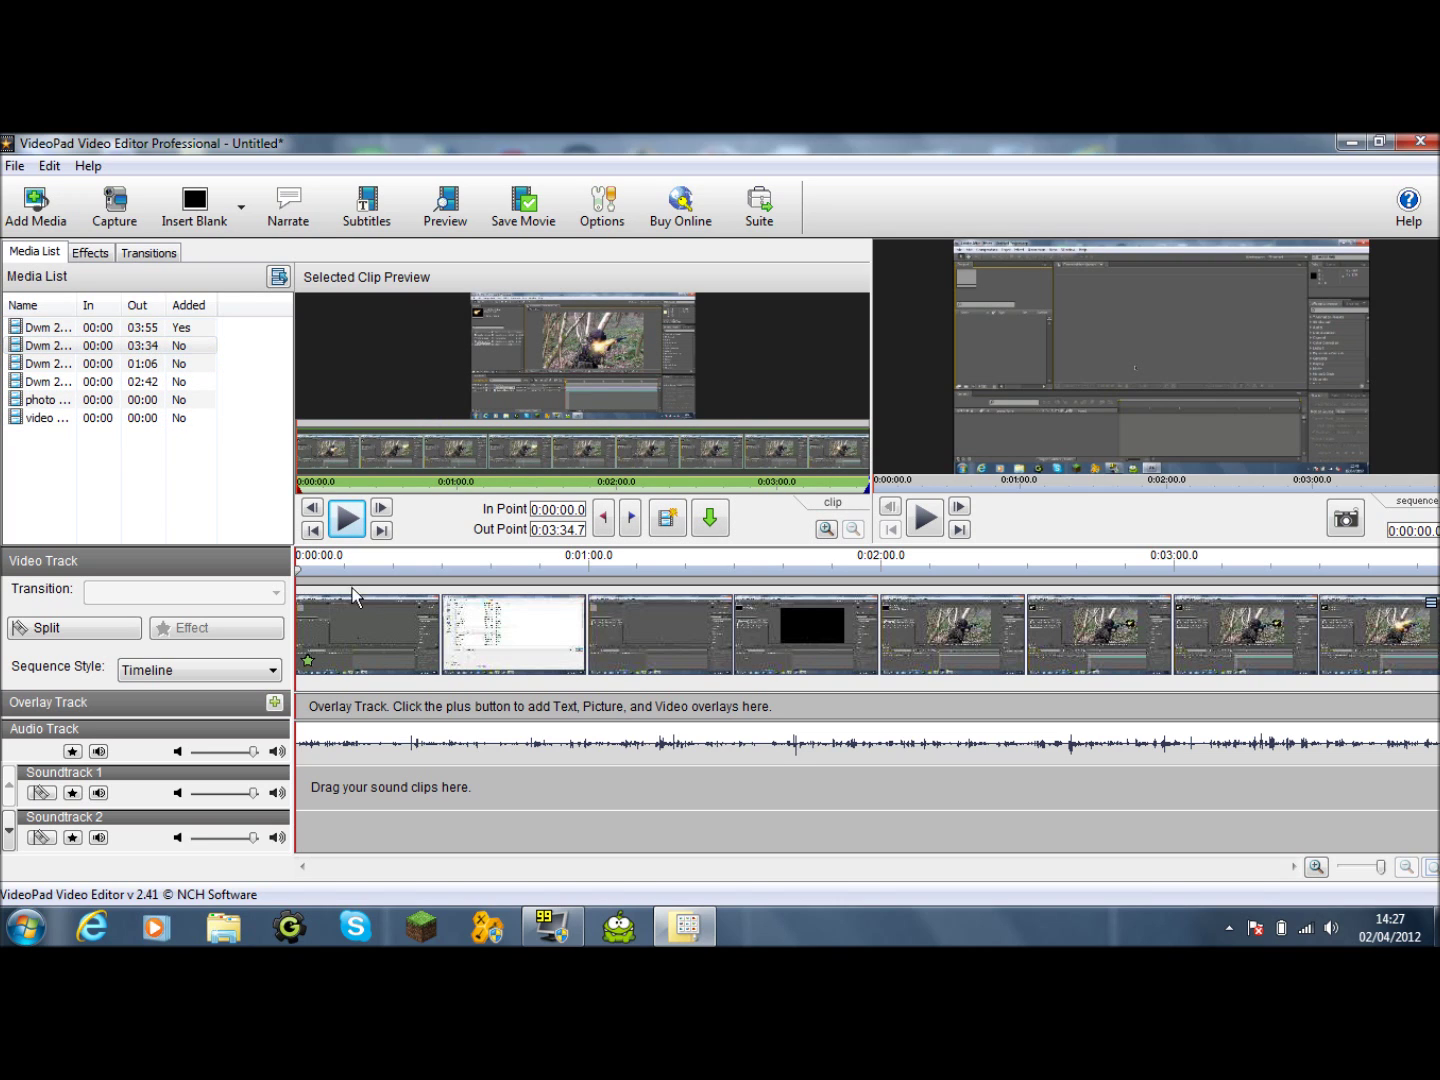
shift+click(176, 420)
drag(105, 383, 1418, 607)
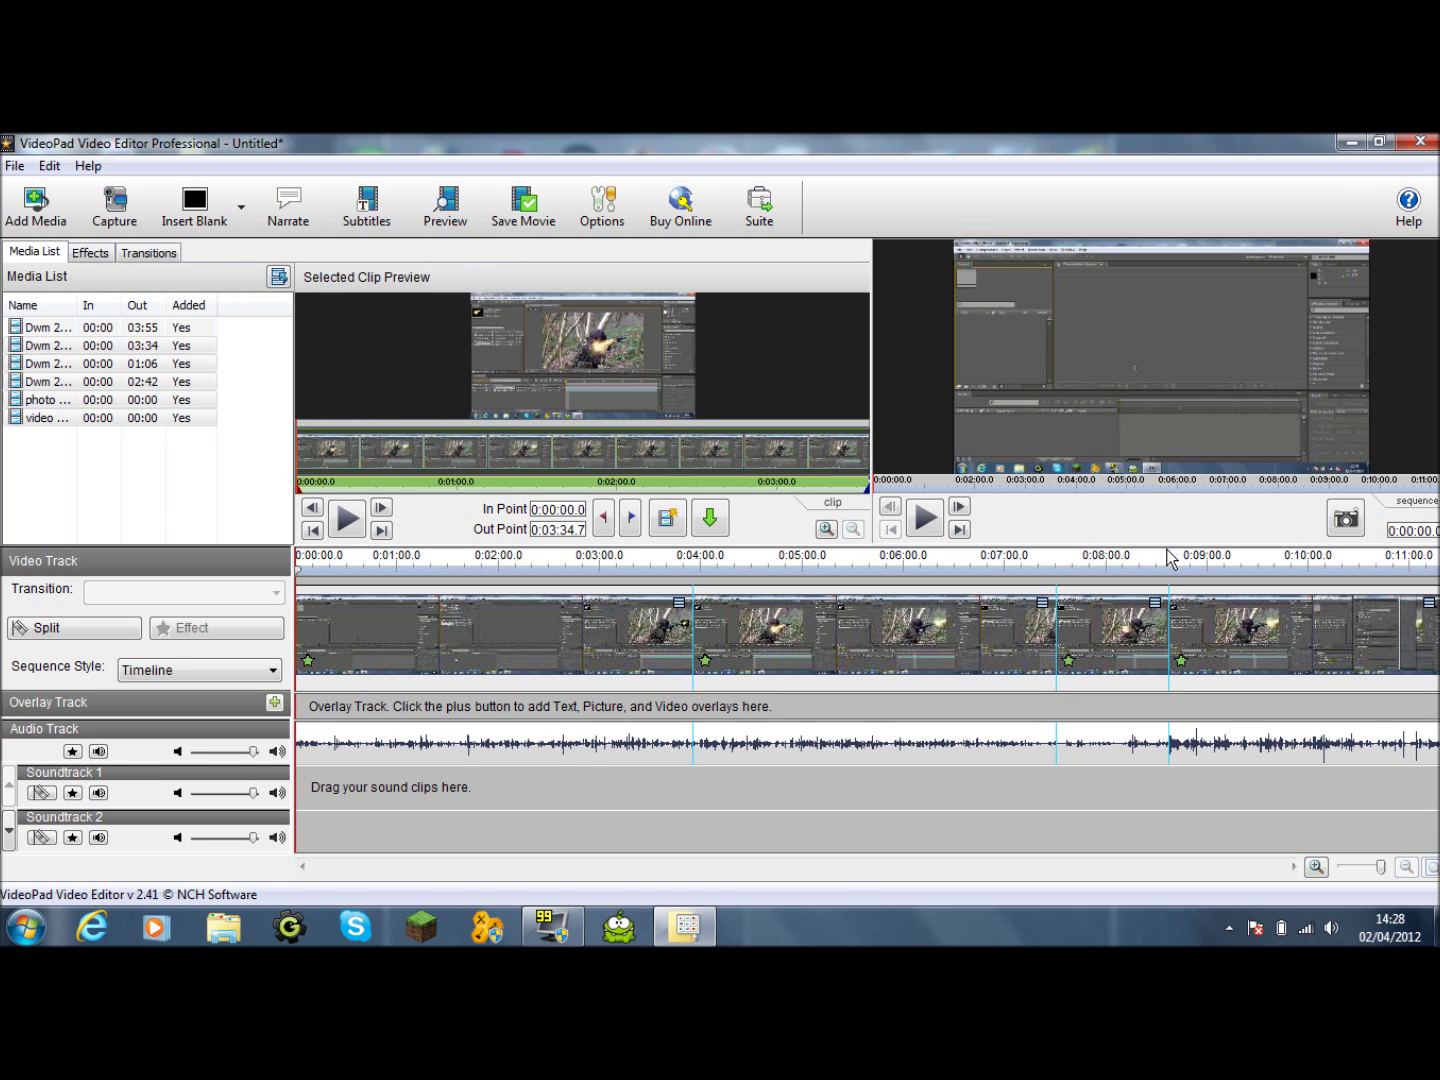
drag(1170, 558, 1436, 578)
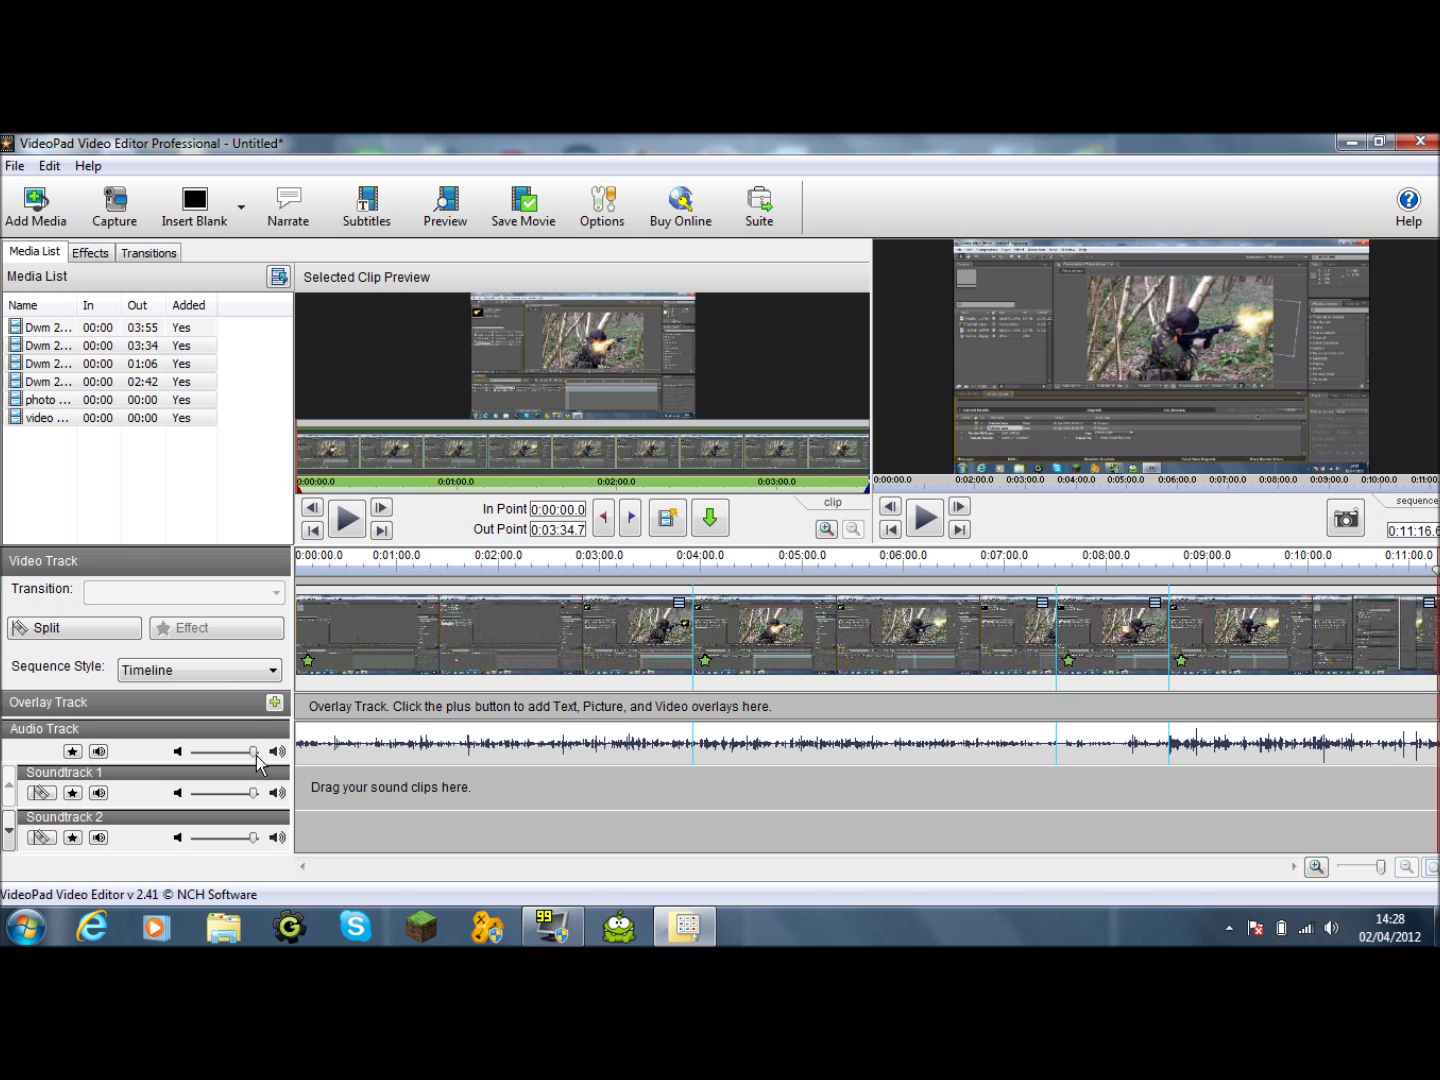
Turn the main audio track volume up to 100
drag(200, 769, 277, 767)
scroll(10, 831, down, 4)
scroll(13, 805, up, 1)
Split the first timeline clip with the playhead at 0:01:55
click(345, 637)
click(466, 566)
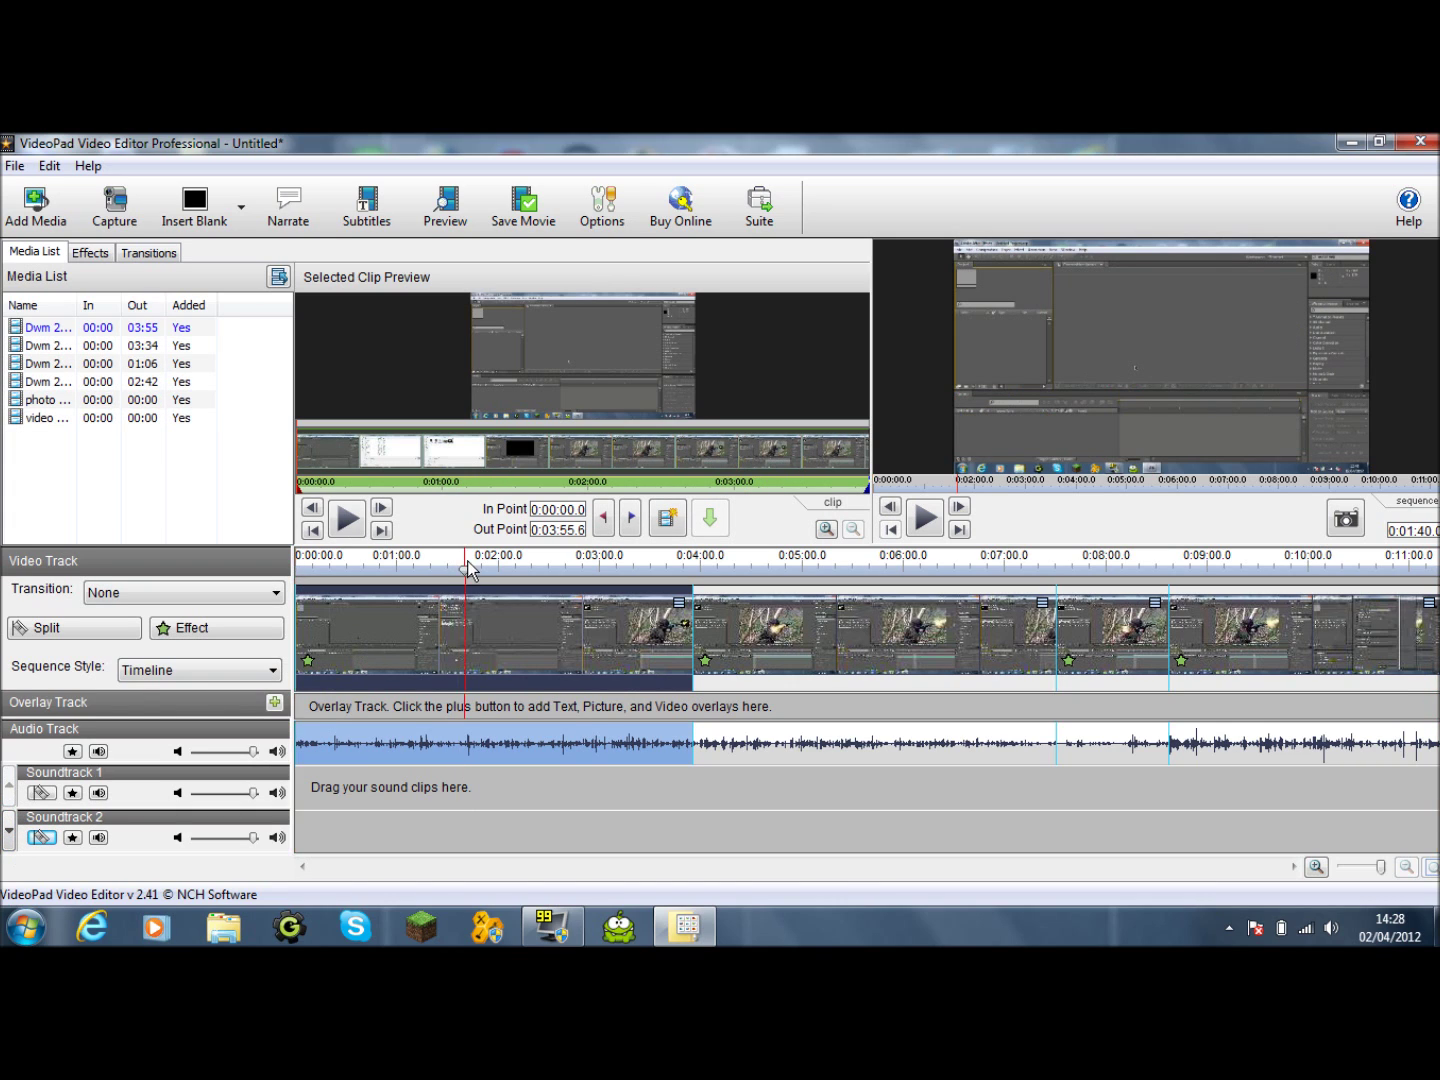
click(489, 566)
click(50, 630)
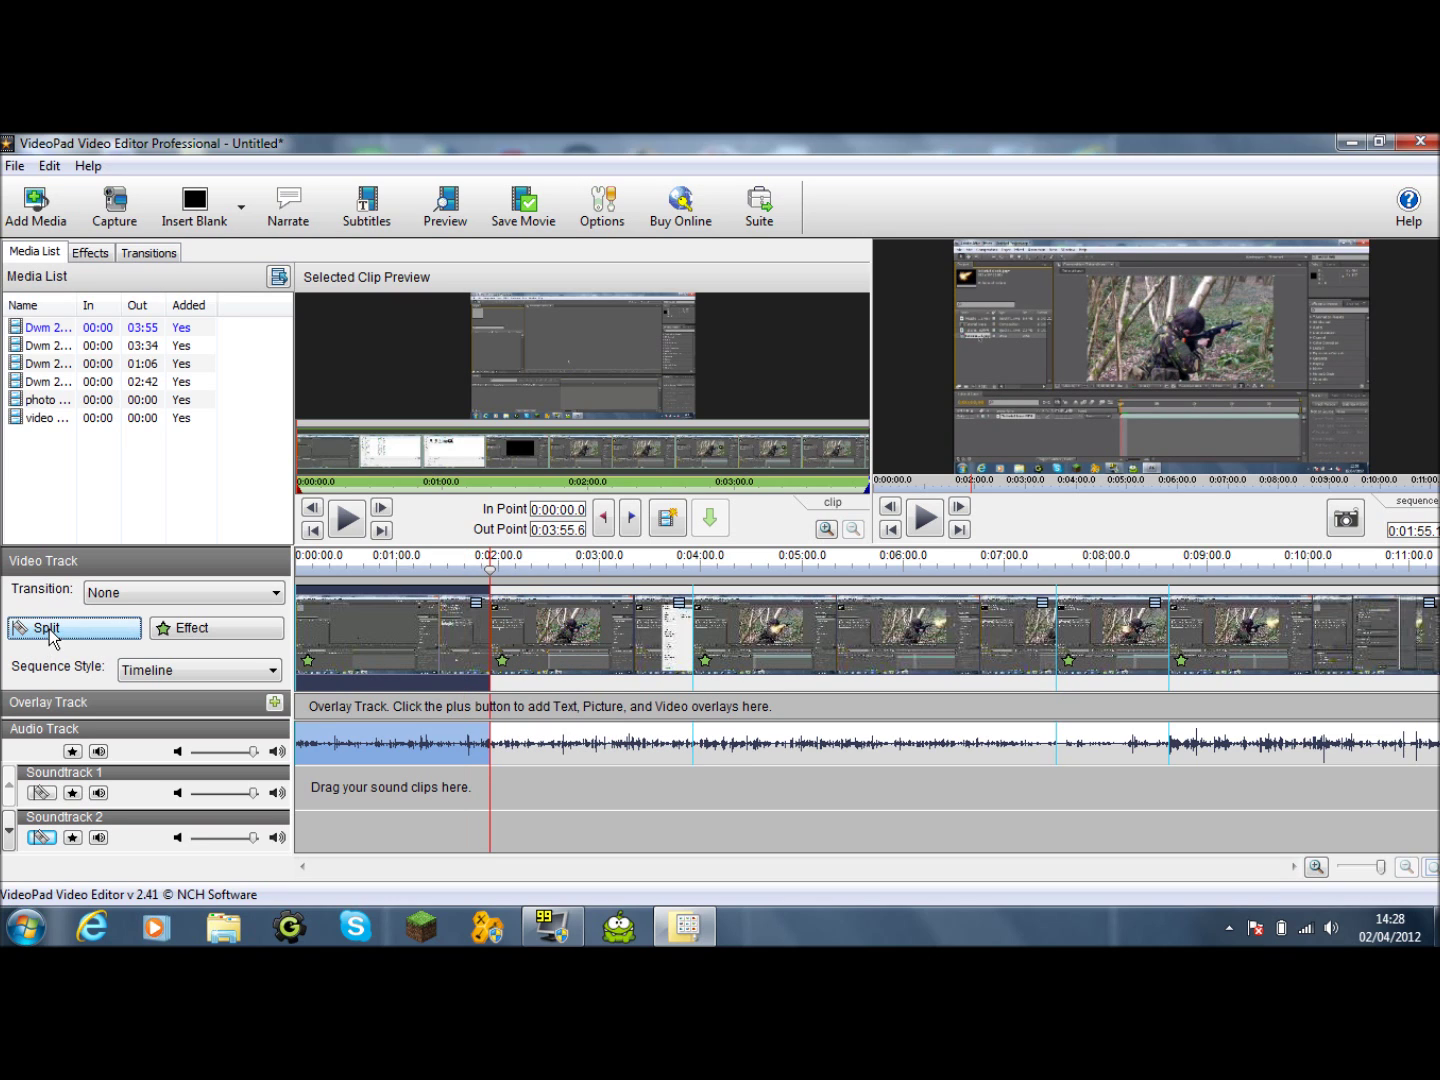
click(110, 254)
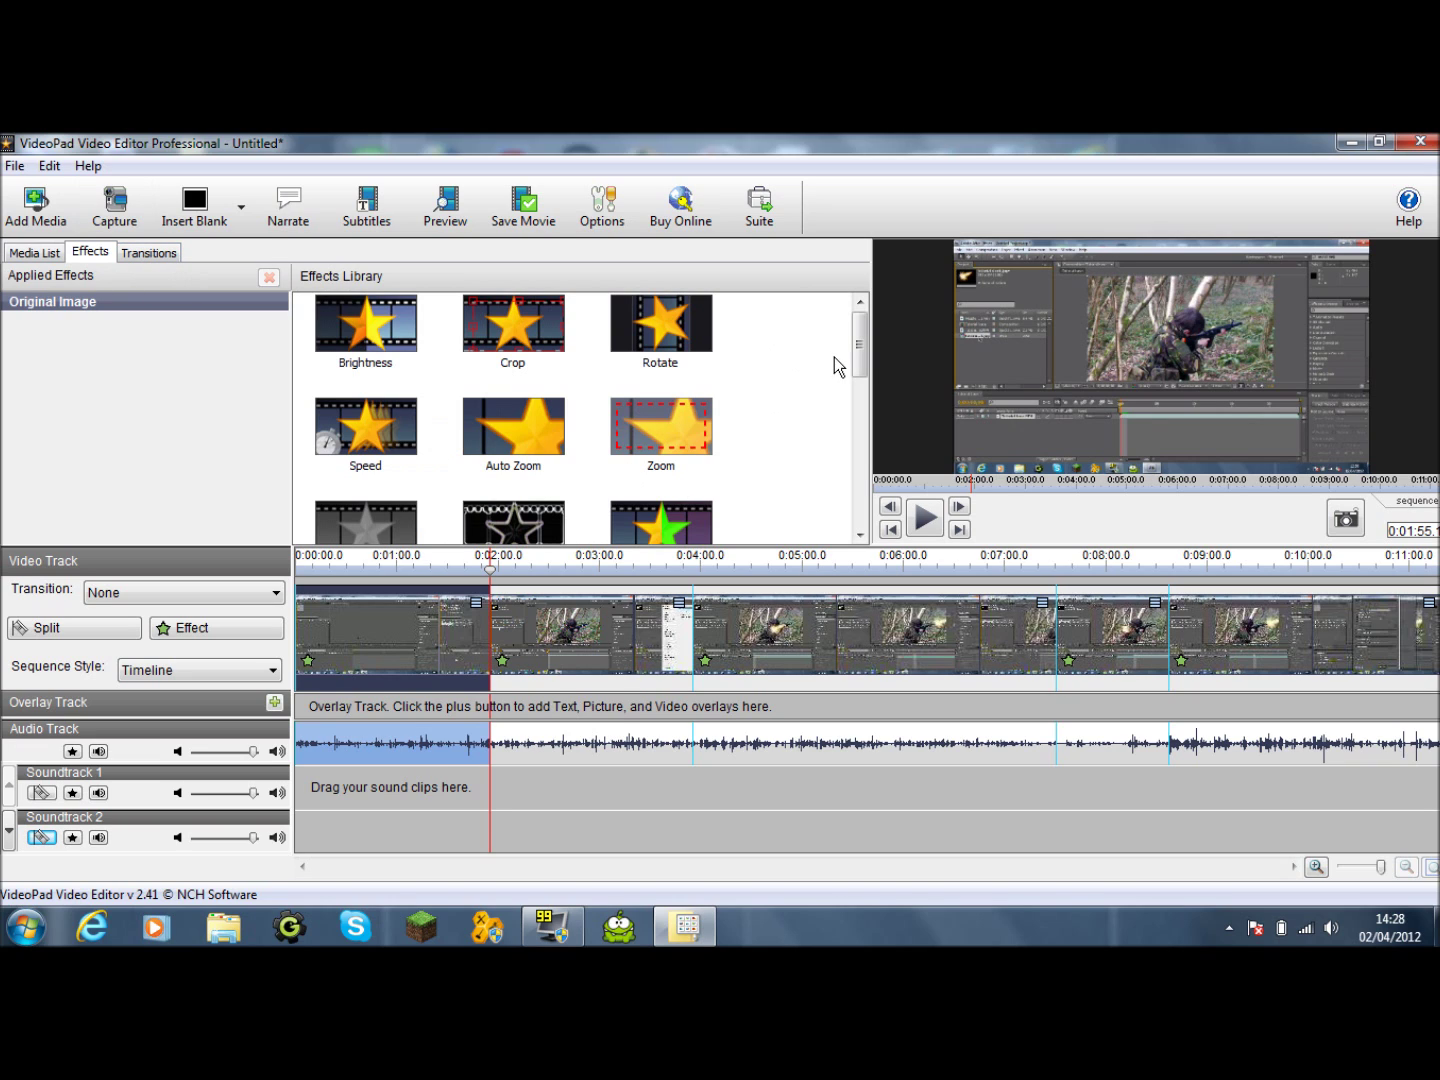
Apply Brightness with Automatically Normalize to the first clip, then remove the effect
mouse_move(860, 357)
mouse_down()
mouse_move(866, 405)
mouse_move(867, 326)
mouse_up()
double_click(375, 341)
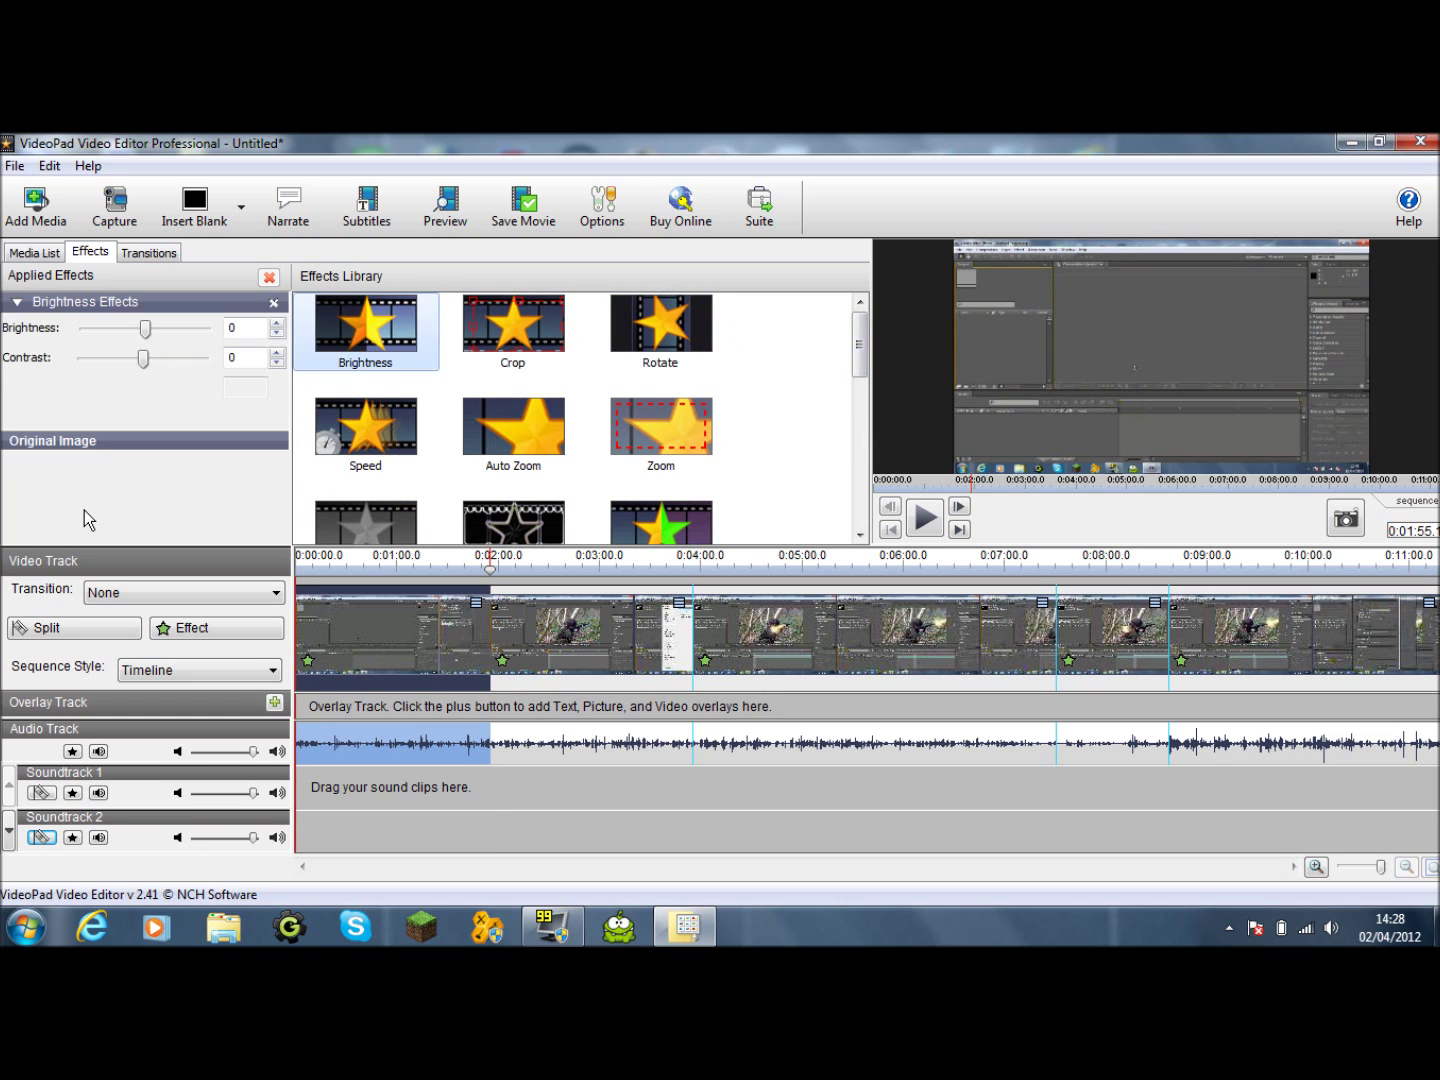
click(11, 414)
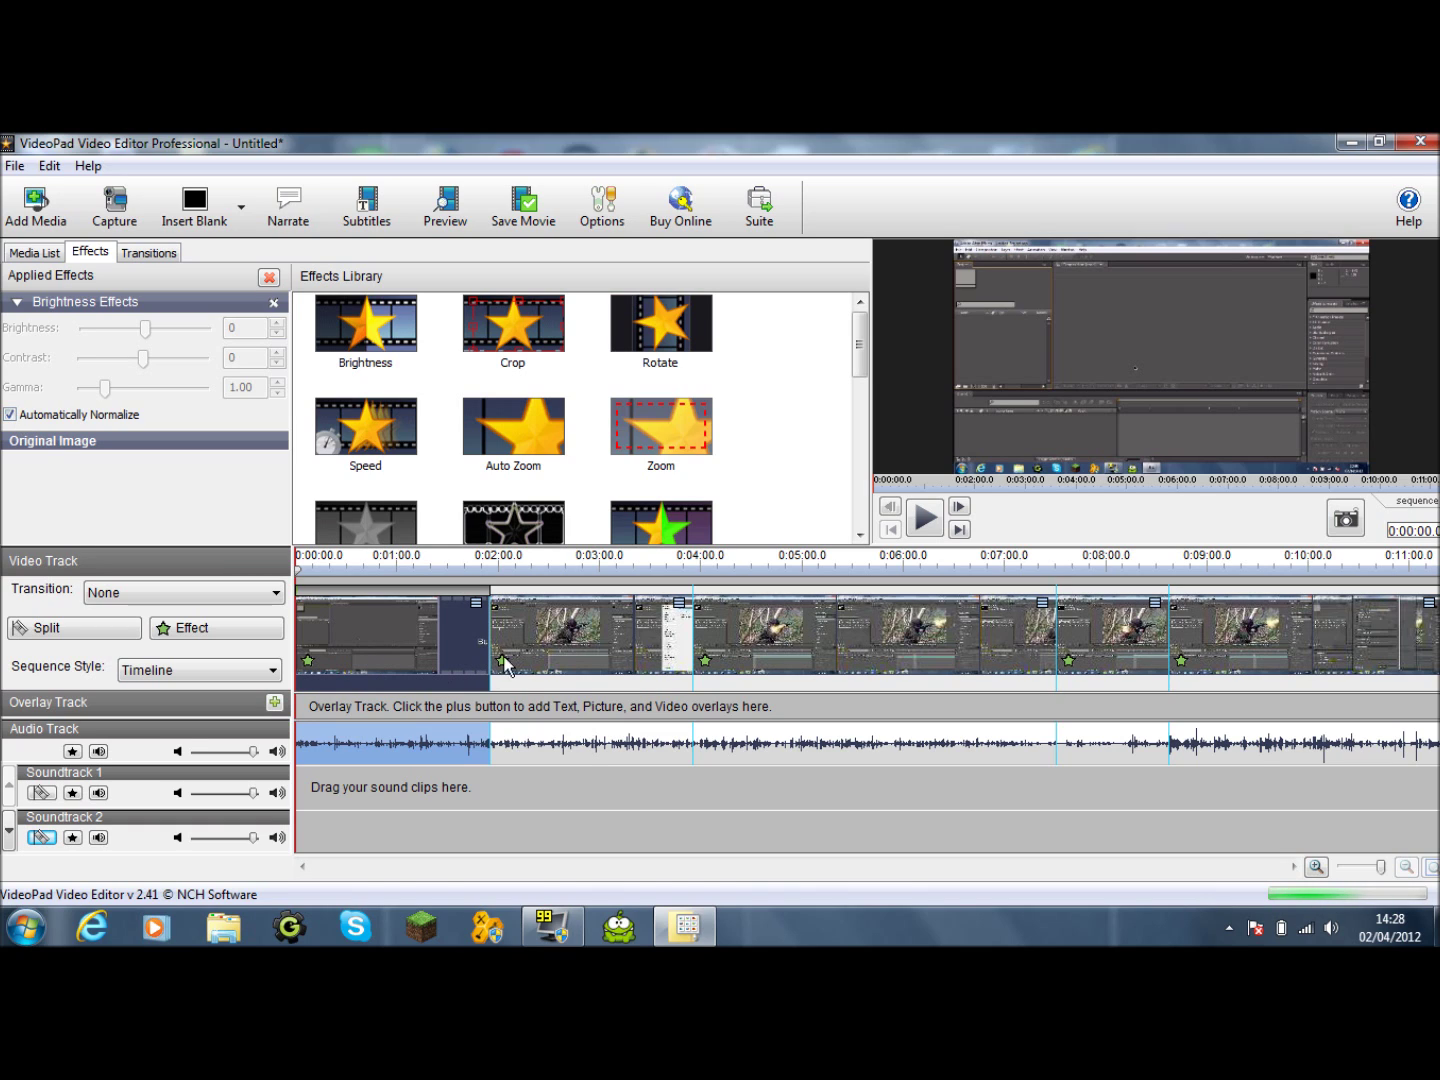
click(561, 643)
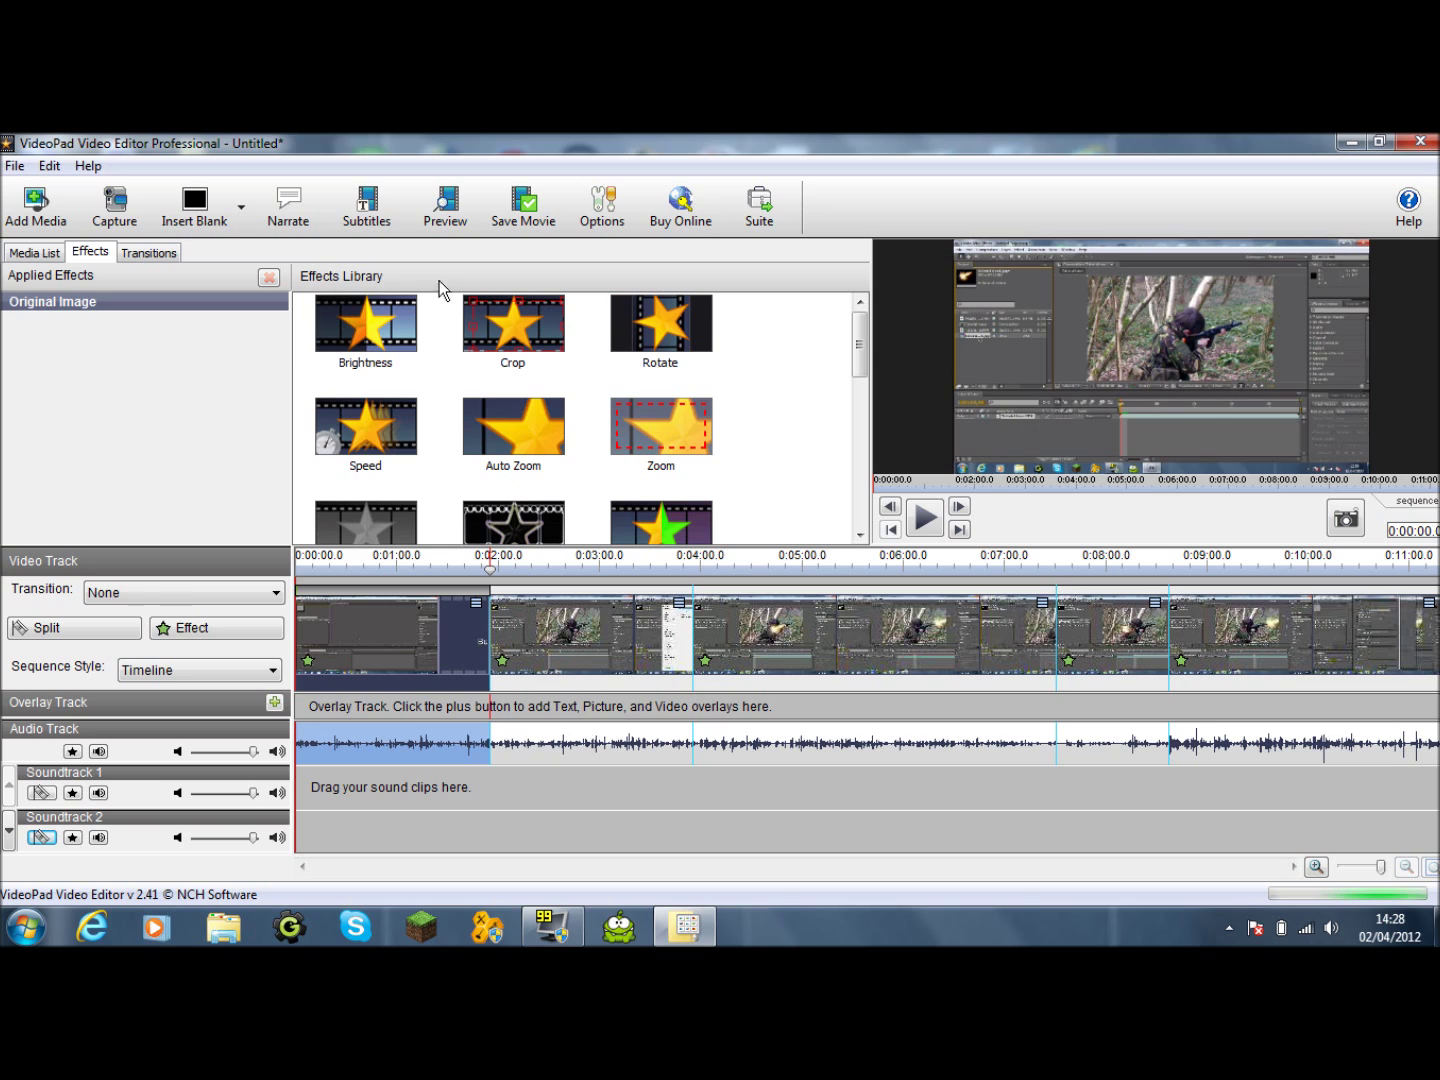
click(441, 602)
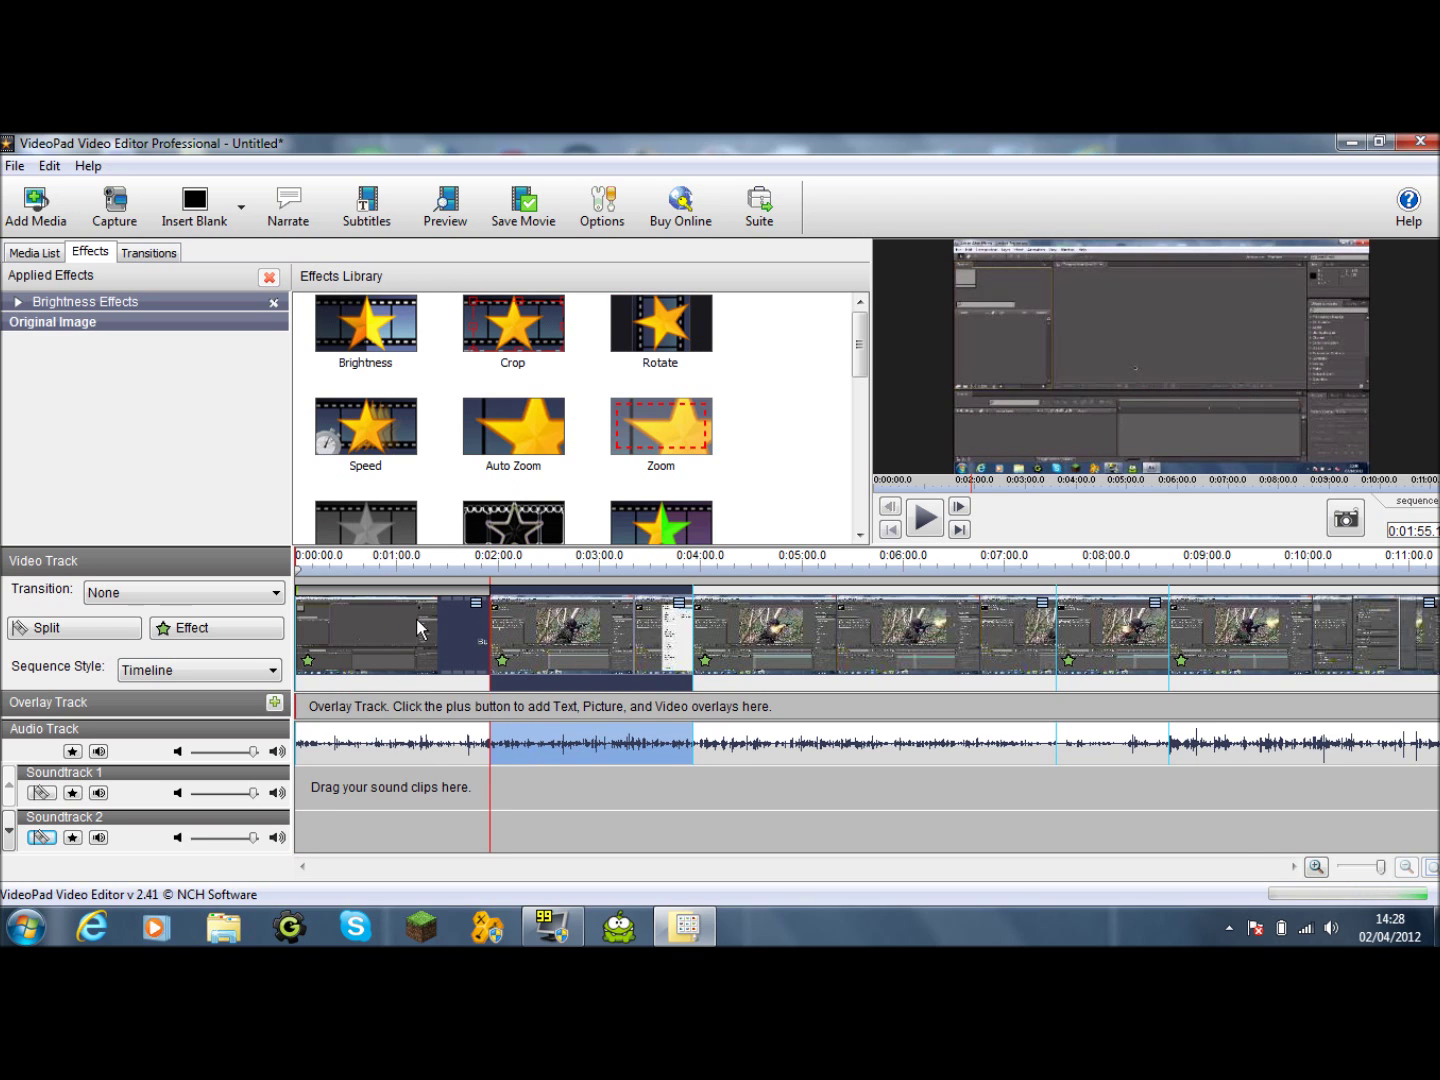
click(273, 302)
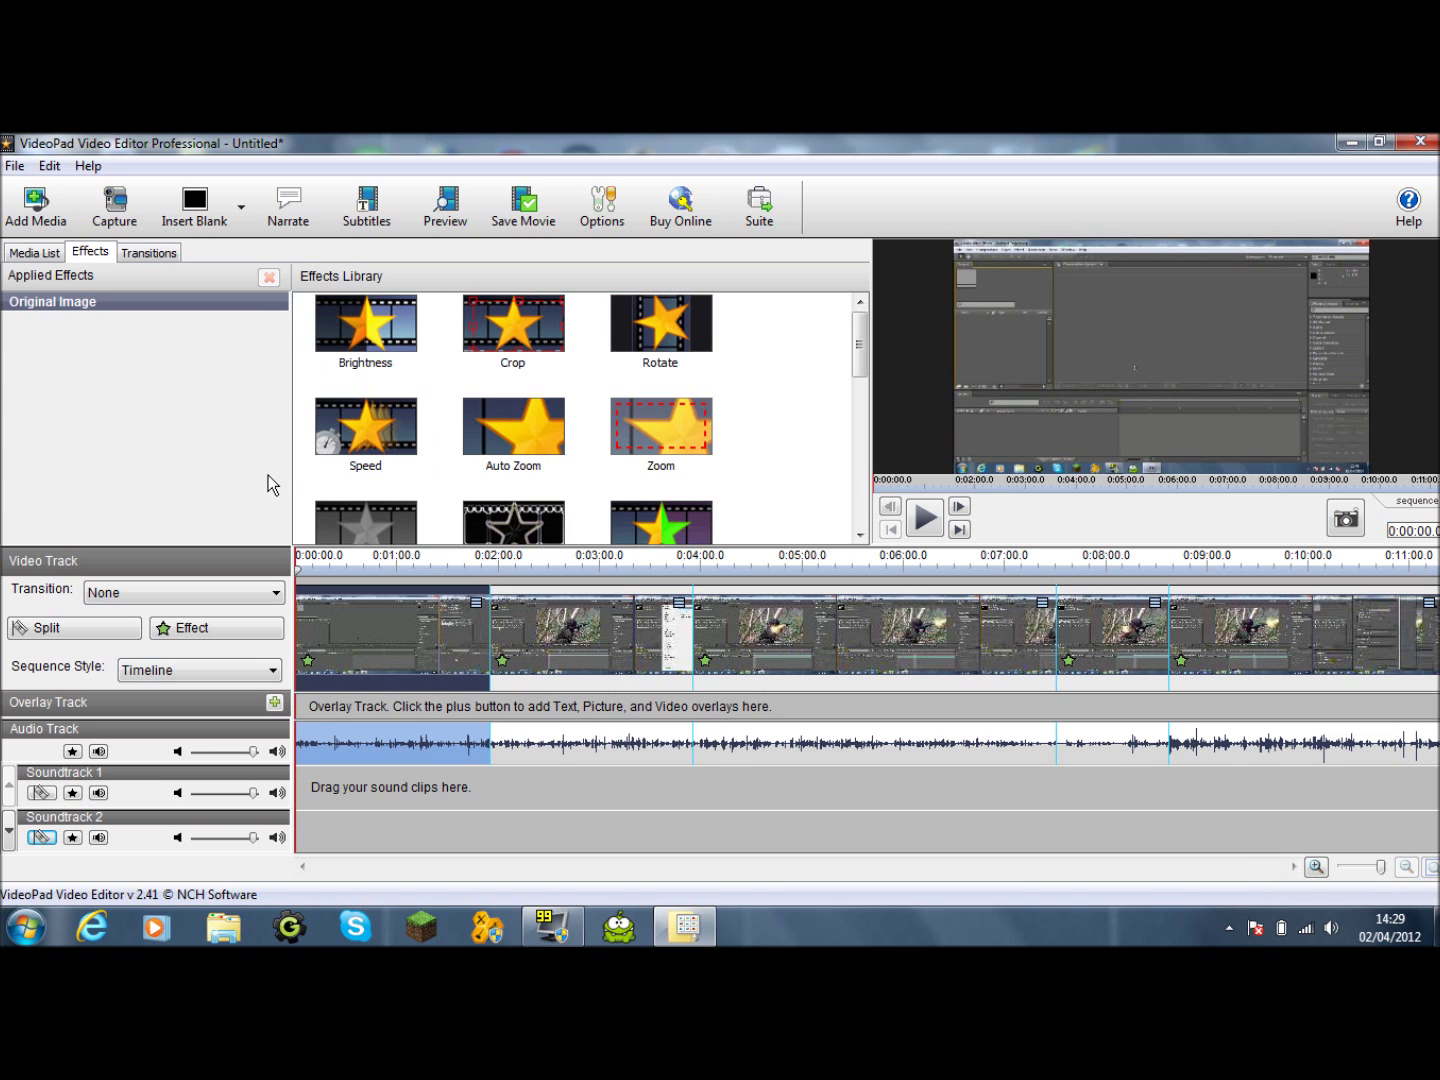
drag(866, 356, 836, 548)
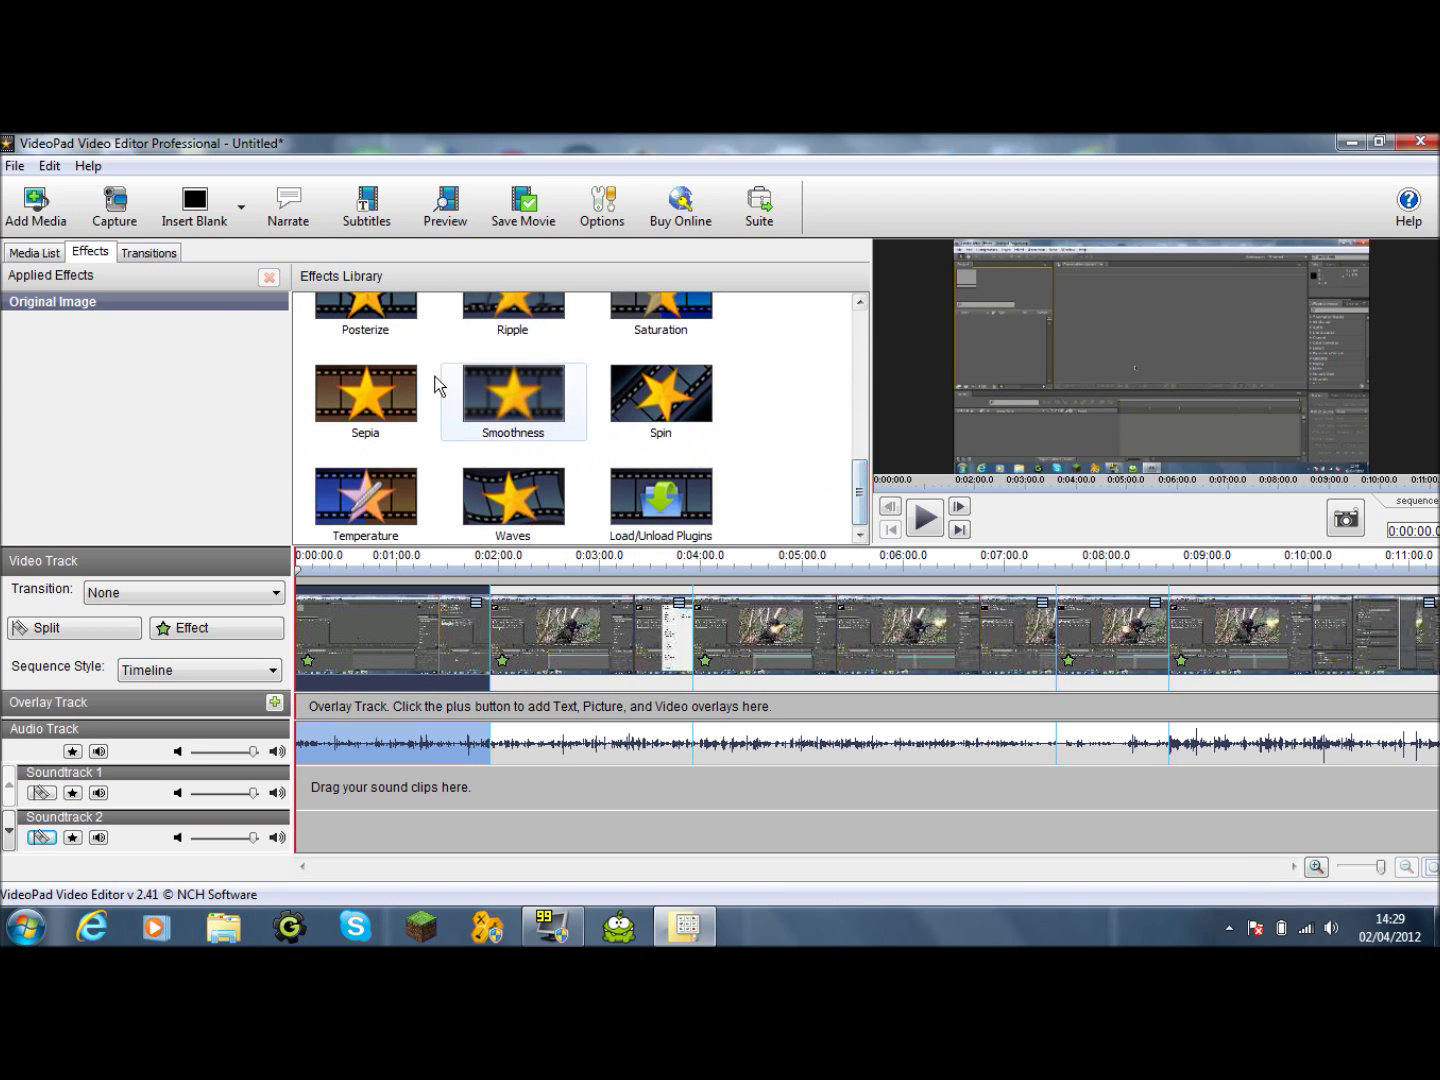
click(149, 252)
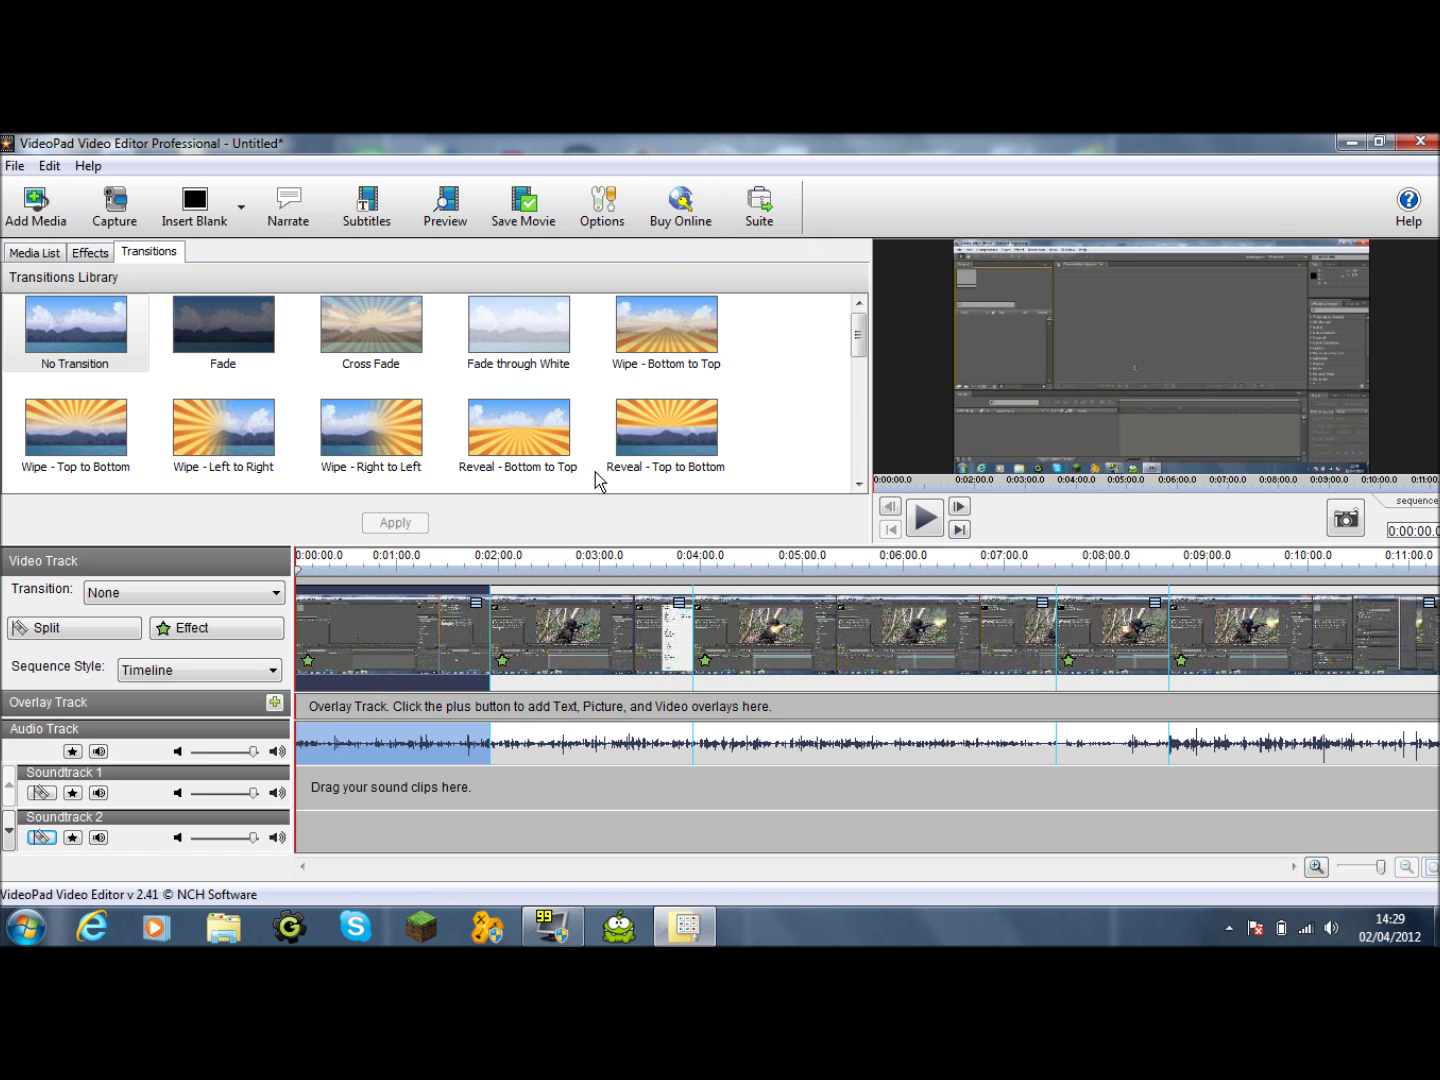
click(252, 600)
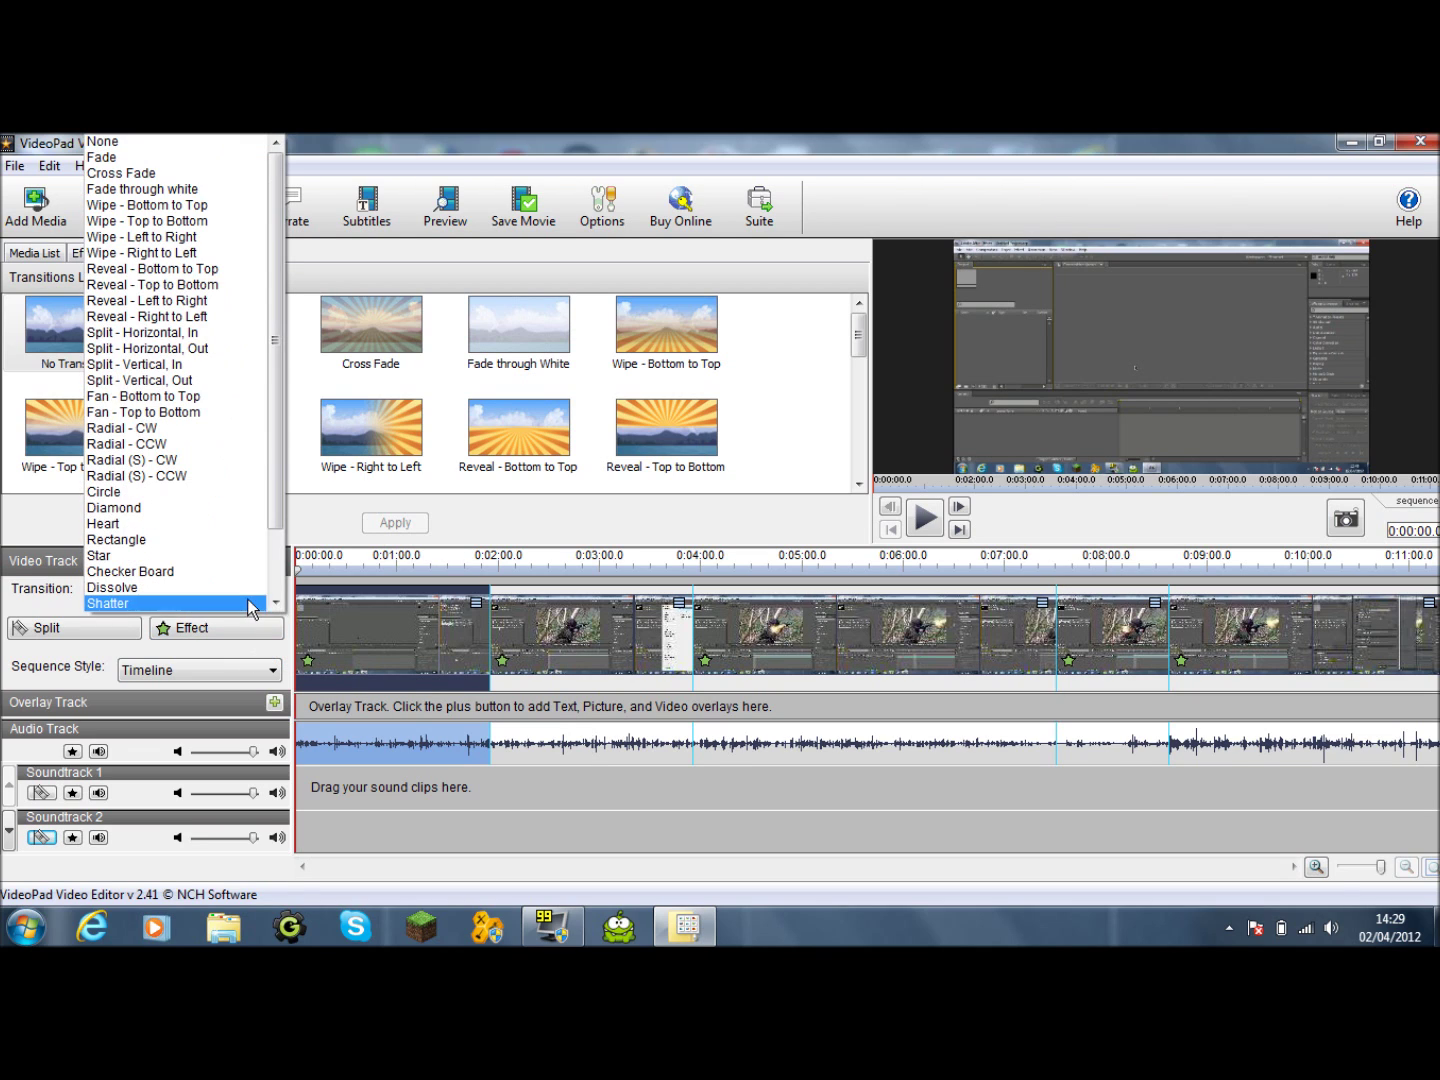
click(203, 693)
click(252, 669)
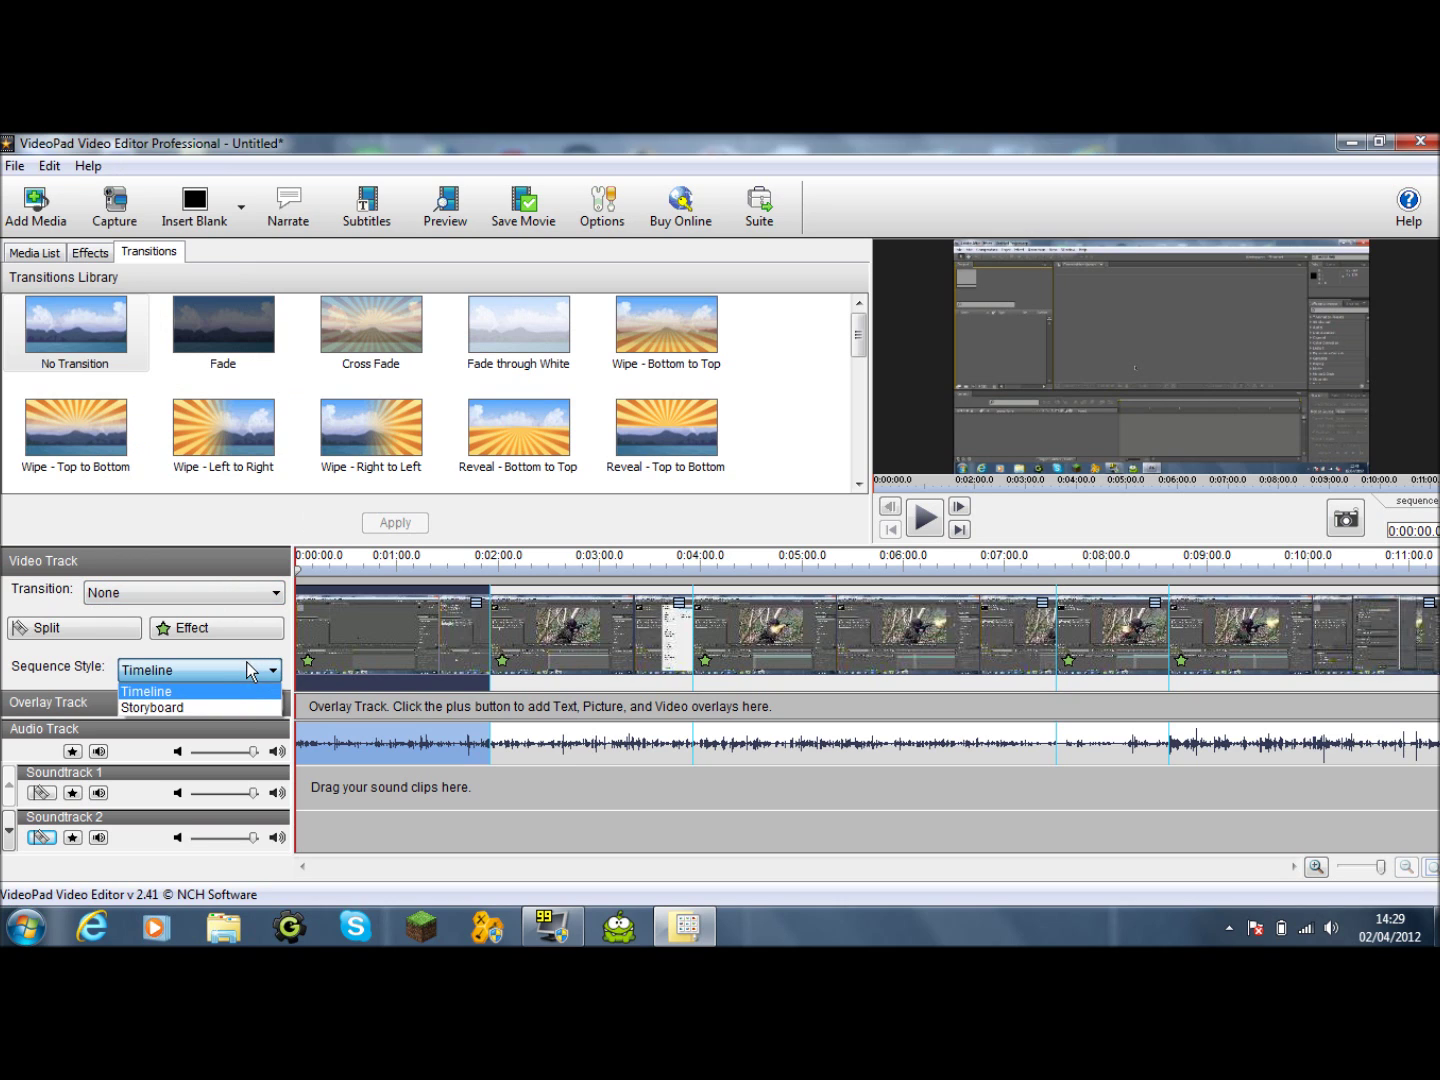
click(230, 700)
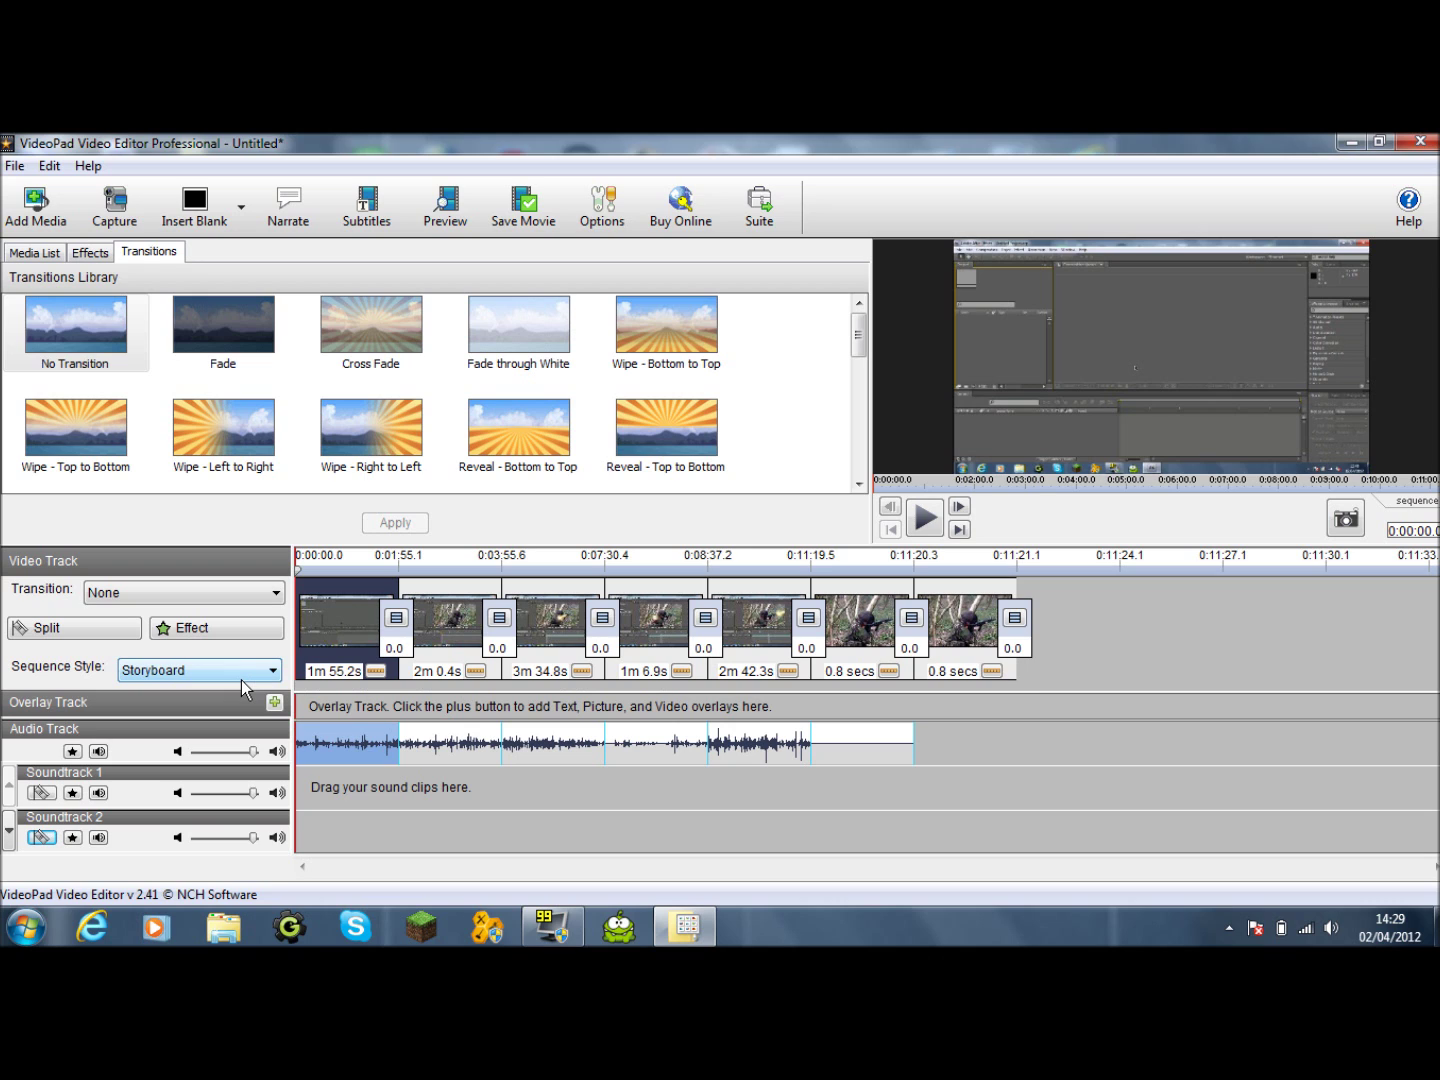
click(243, 672)
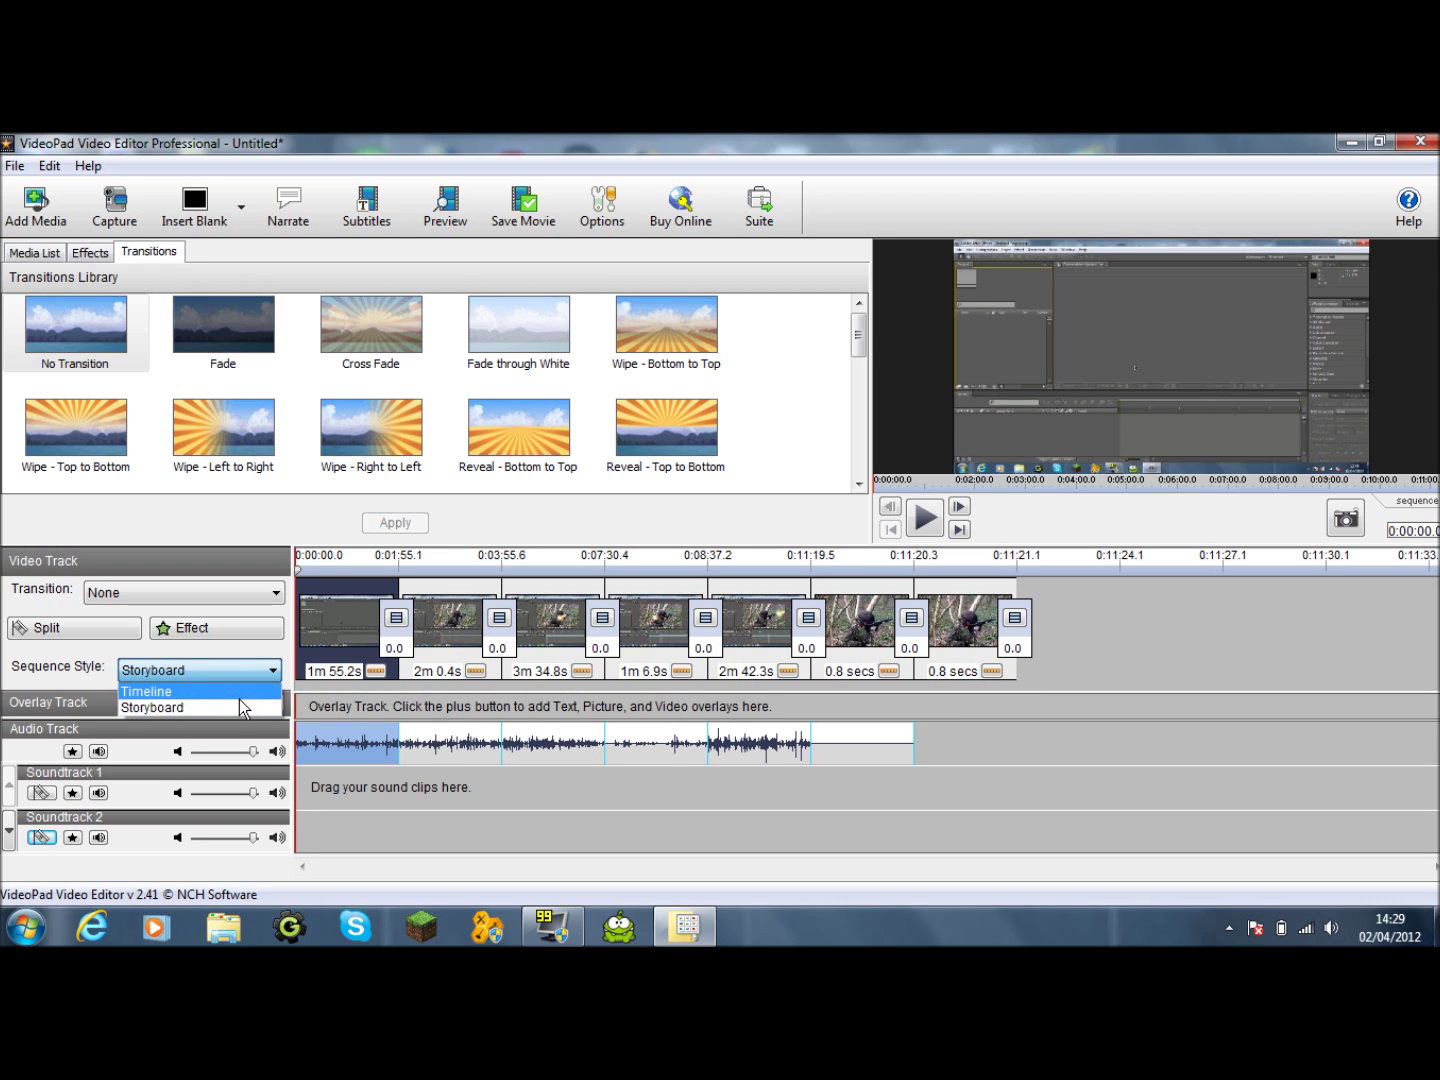
click(239, 690)
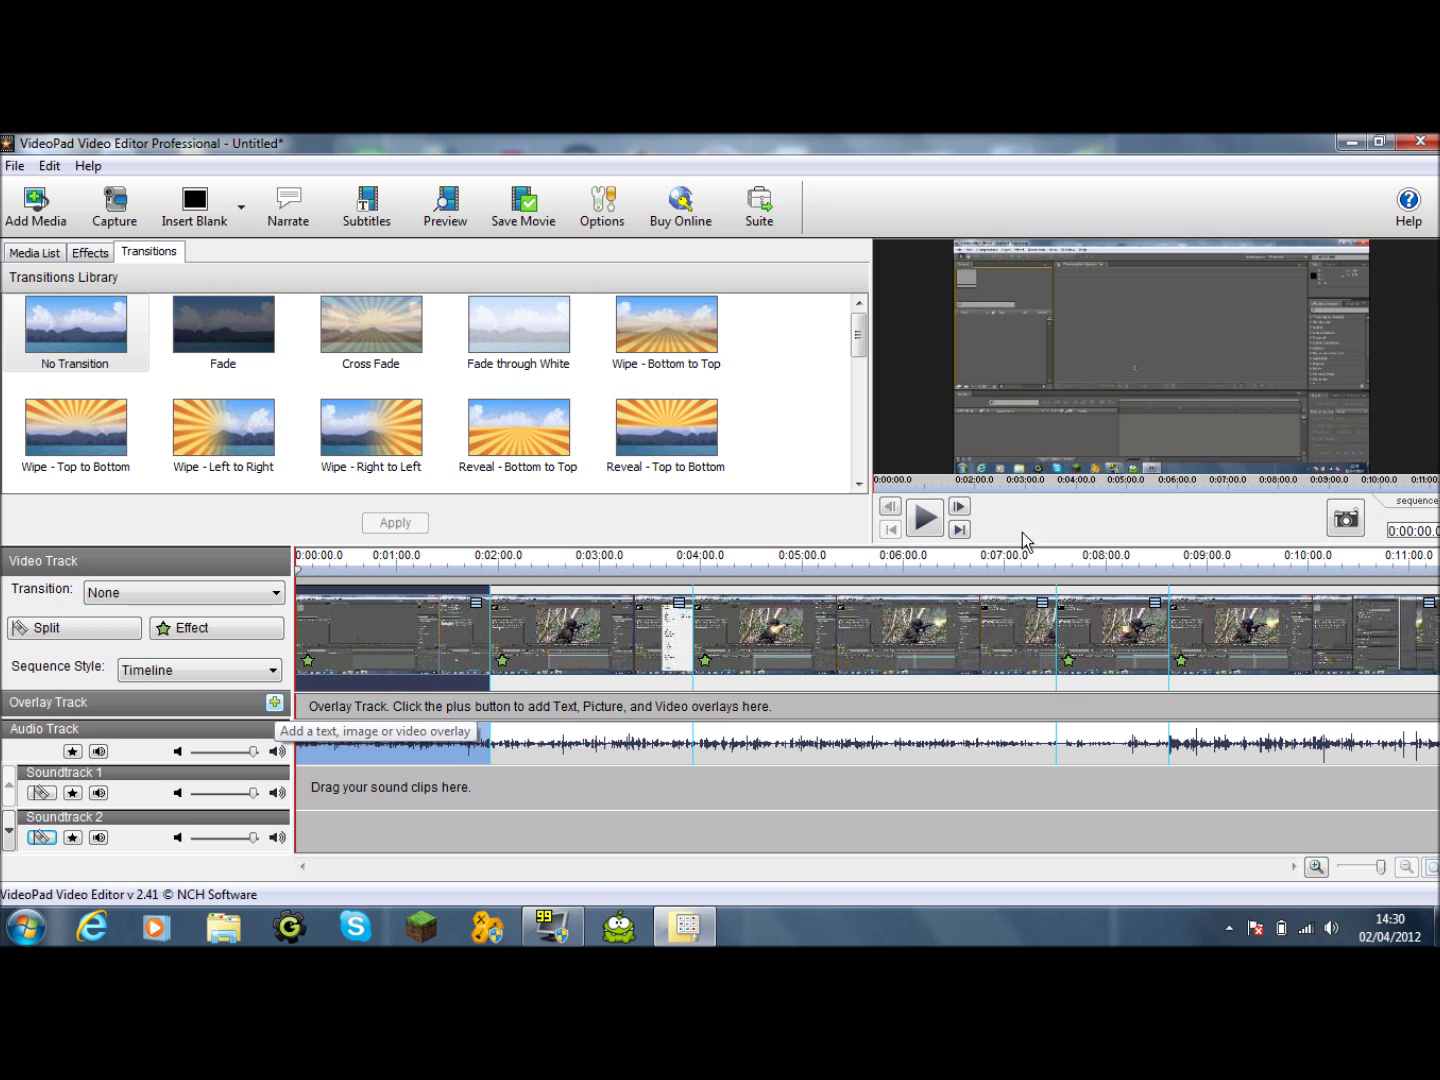
Insert a blank clip at the playhead near the end of the sequence
click(1168, 570)
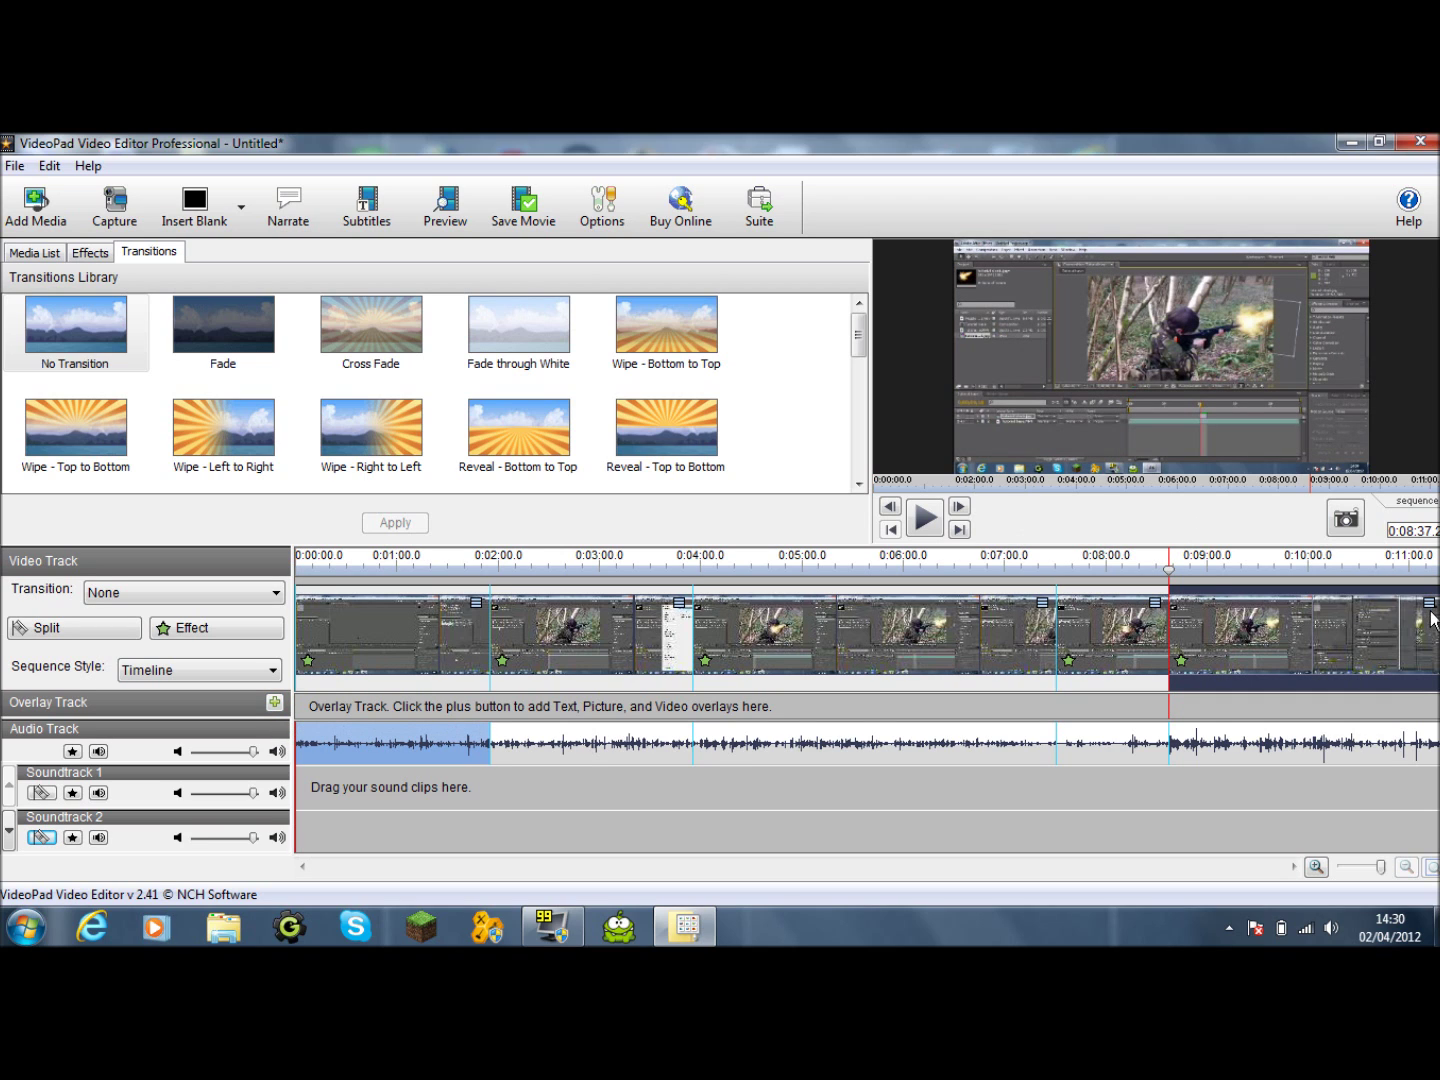
drag(1174, 572, 1439, 576)
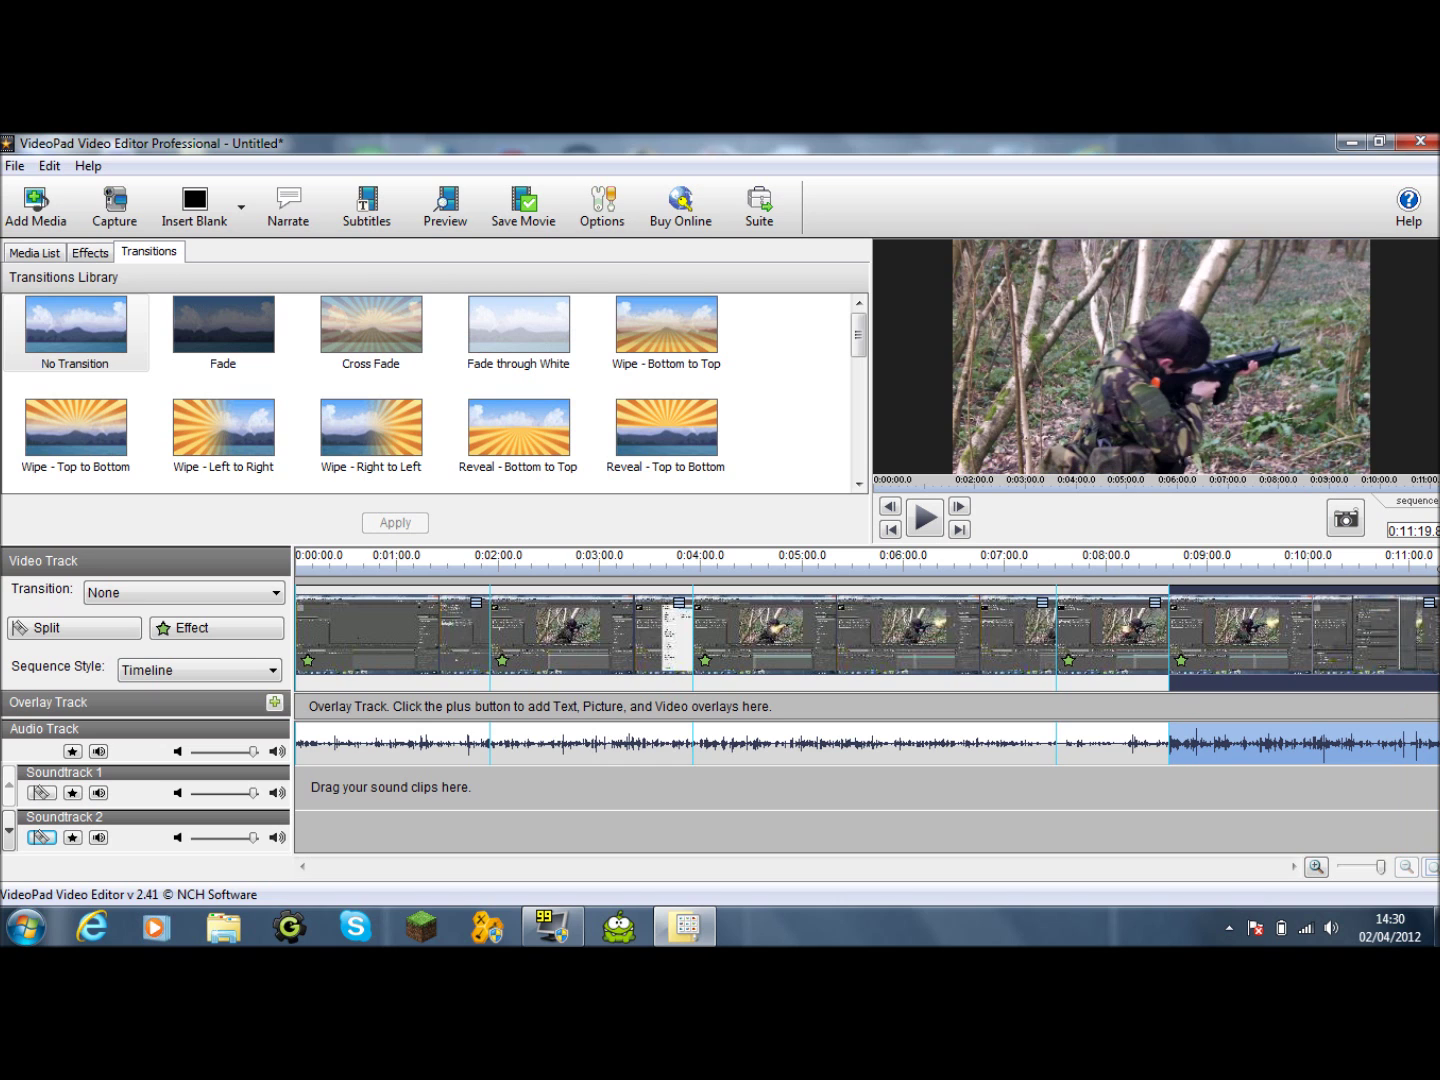
drag(1381, 868, 1346, 869)
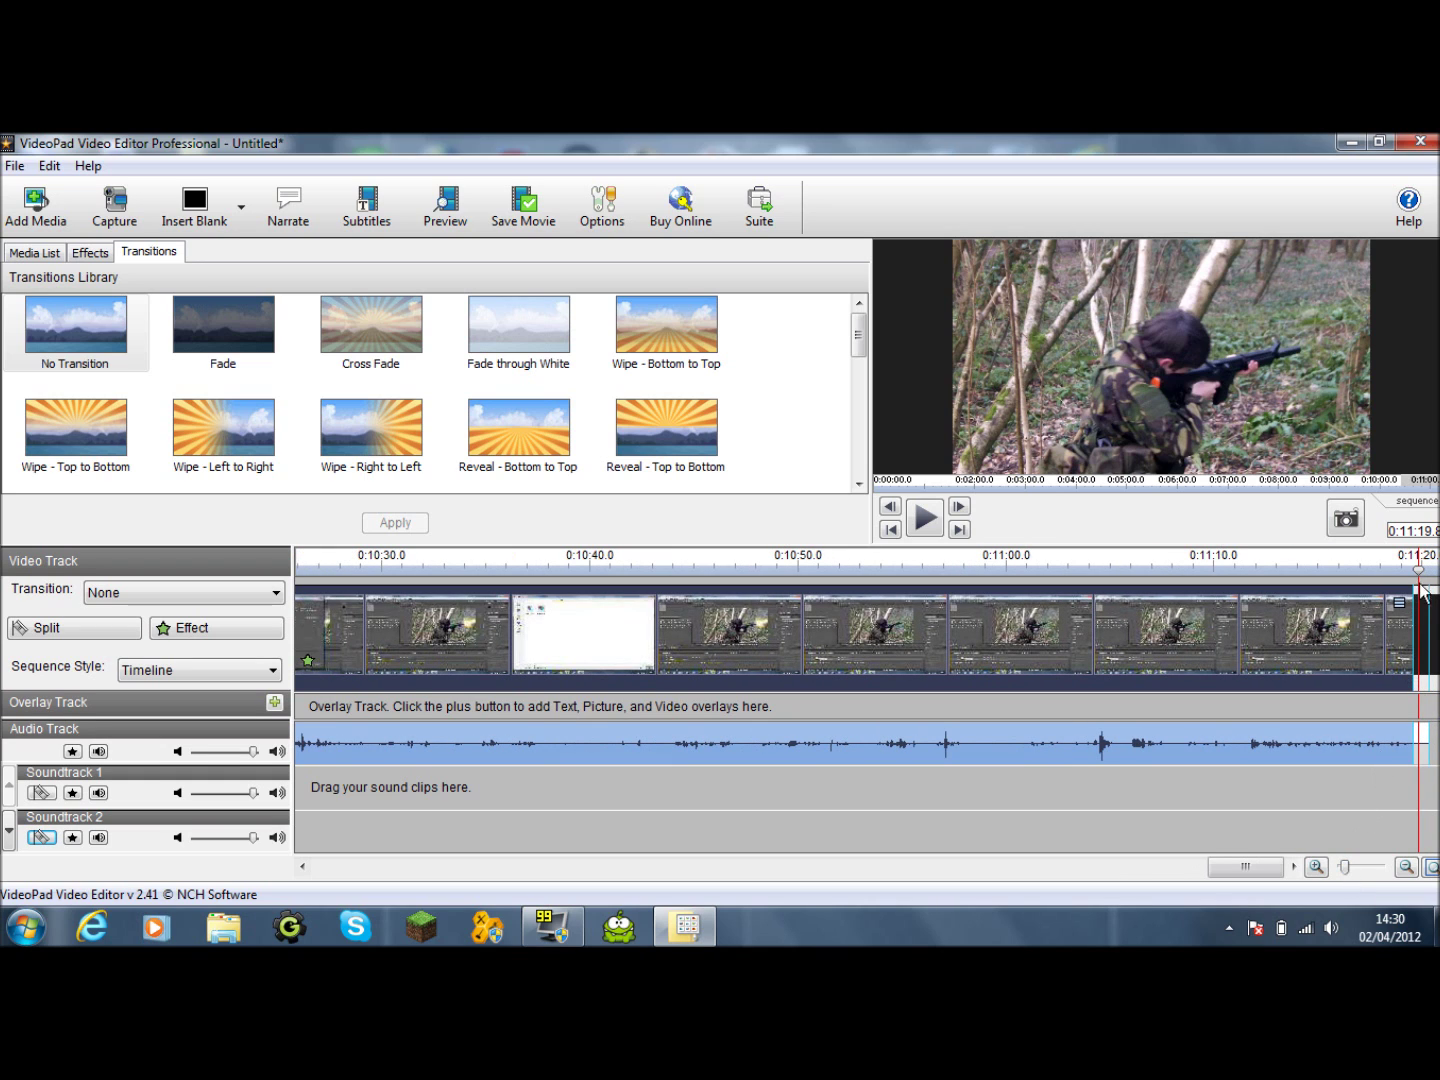
drag(1417, 571, 1414, 572)
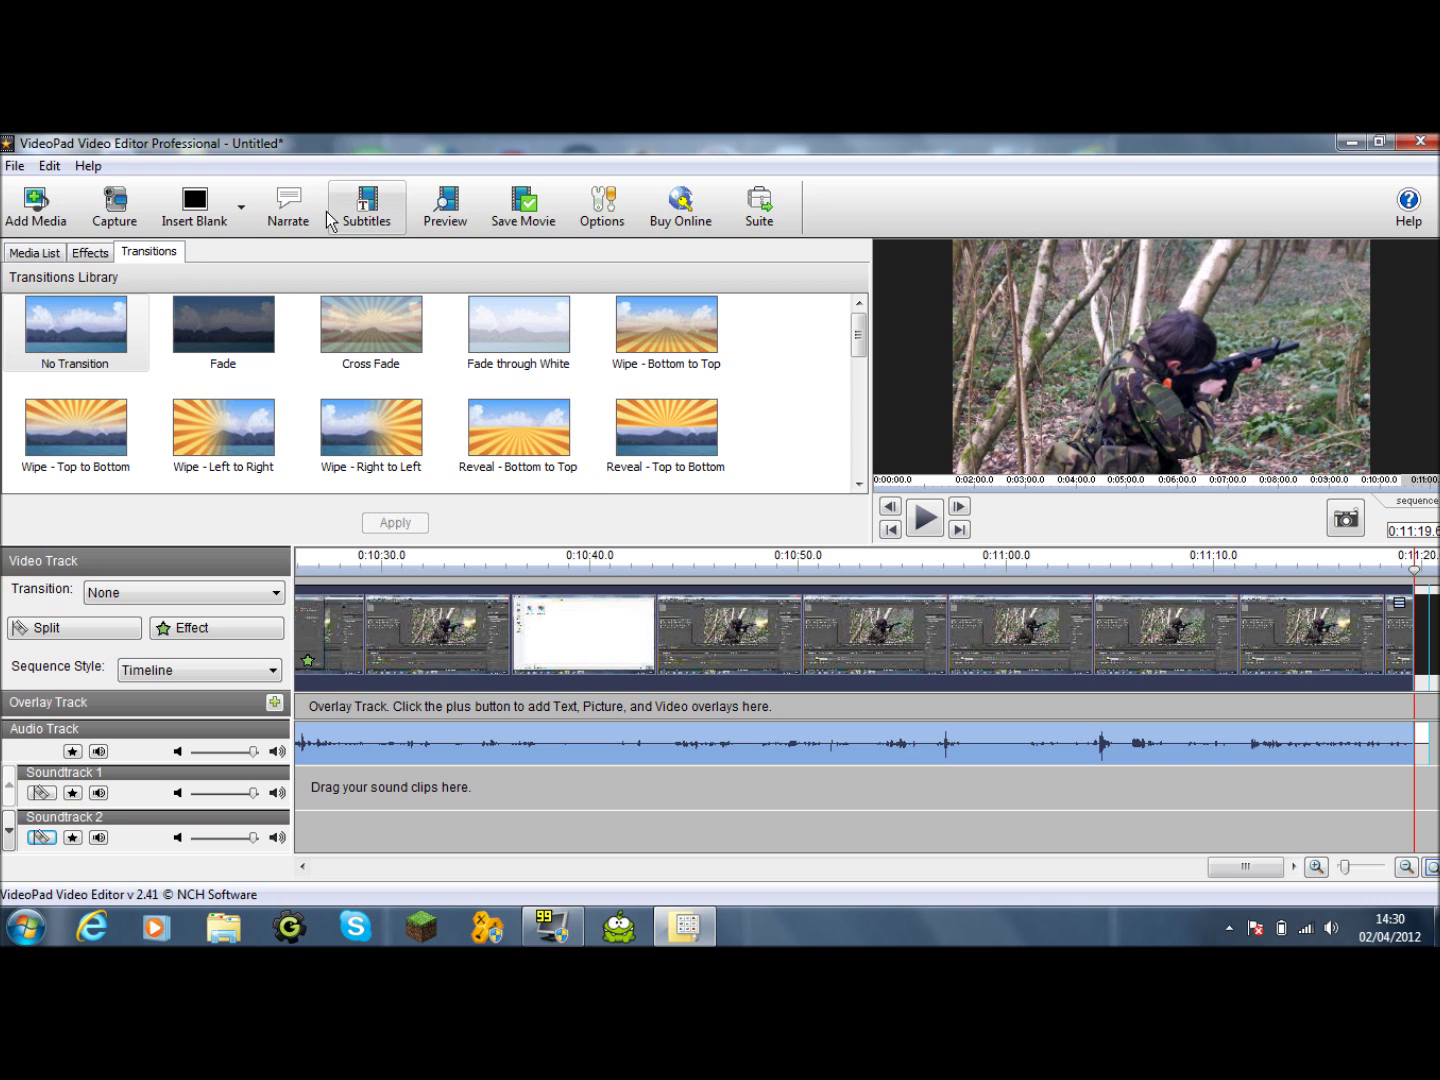
click(241, 207)
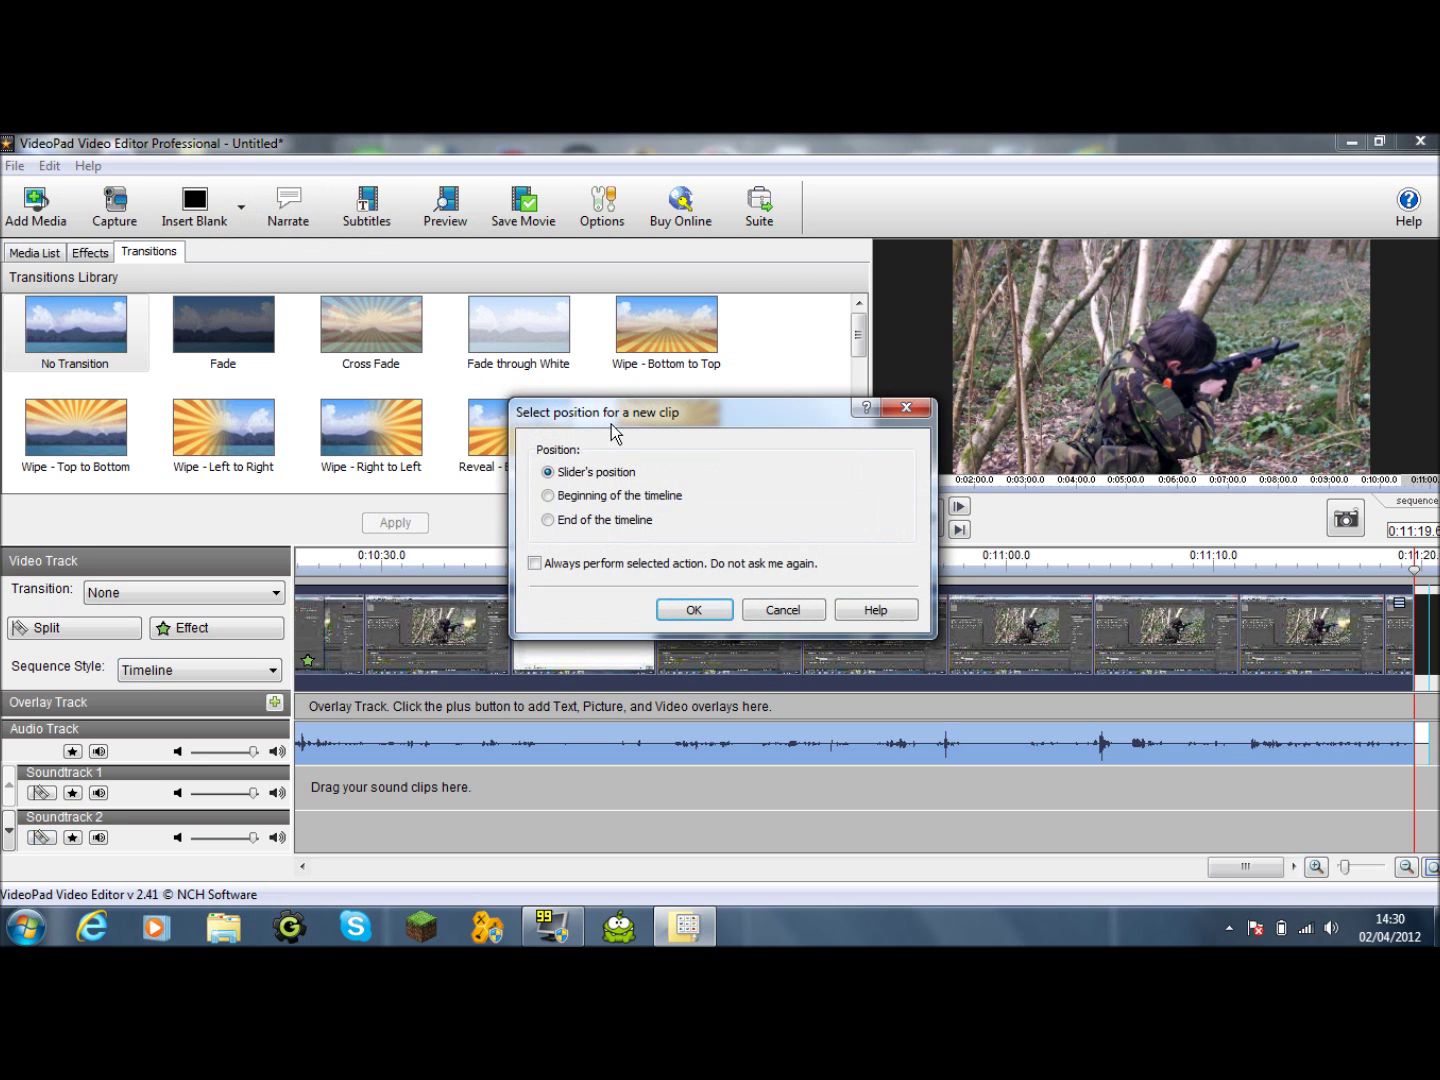
click(690, 612)
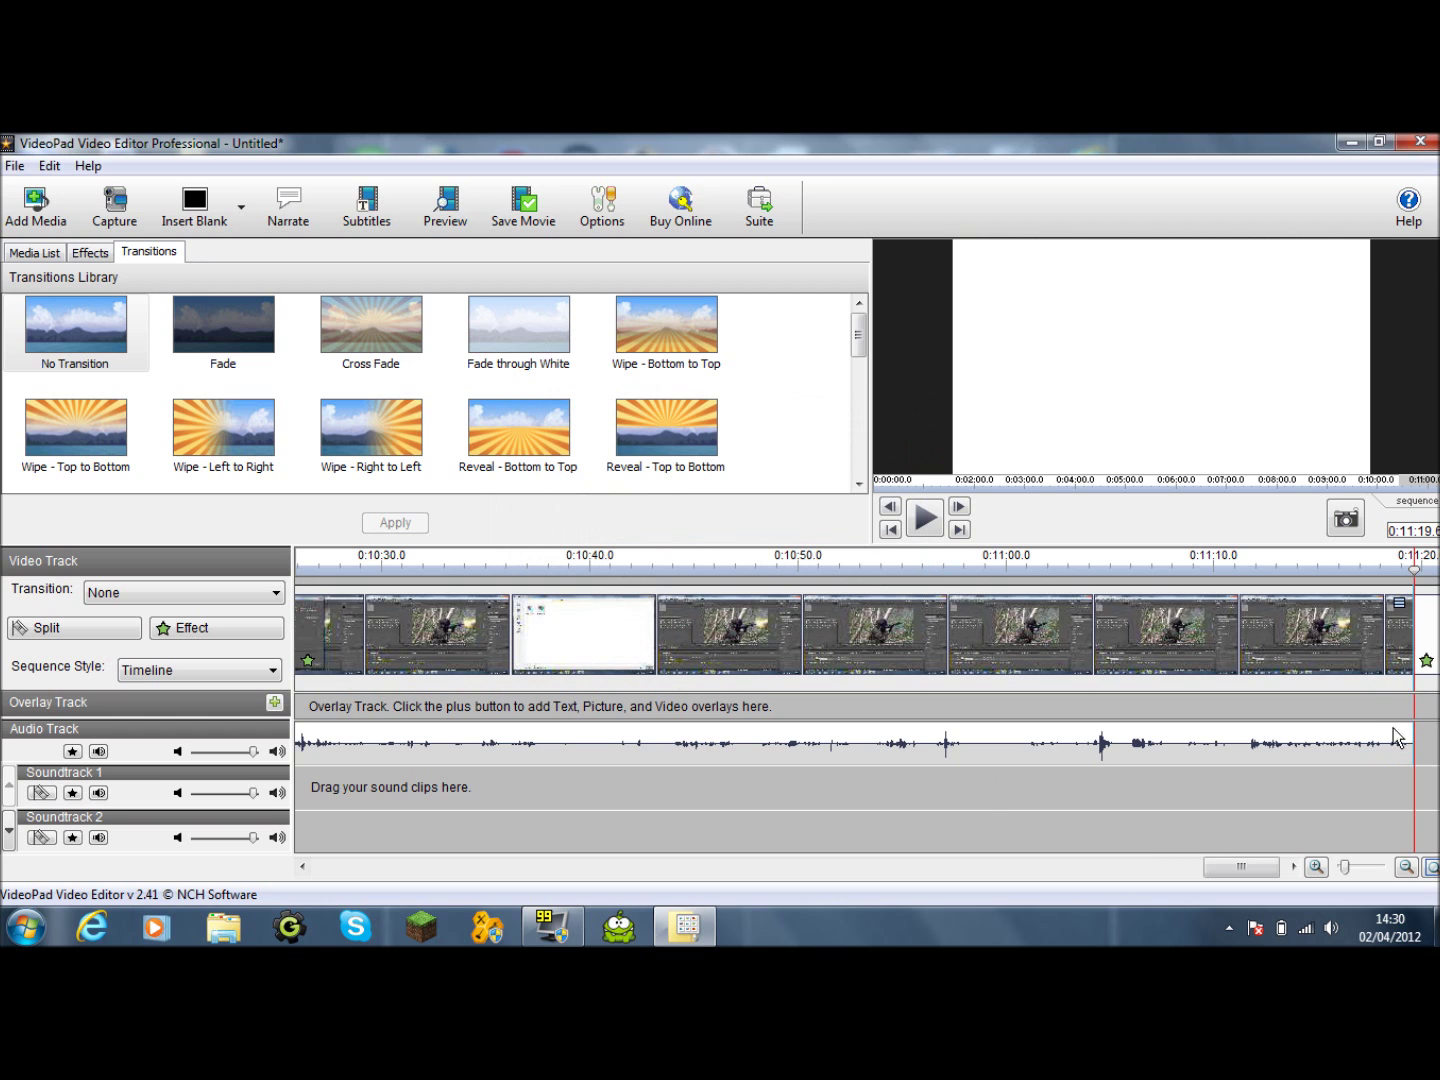
Shorten the blank end clip to about 1.8 seconds and deselect everything
click(1432, 630)
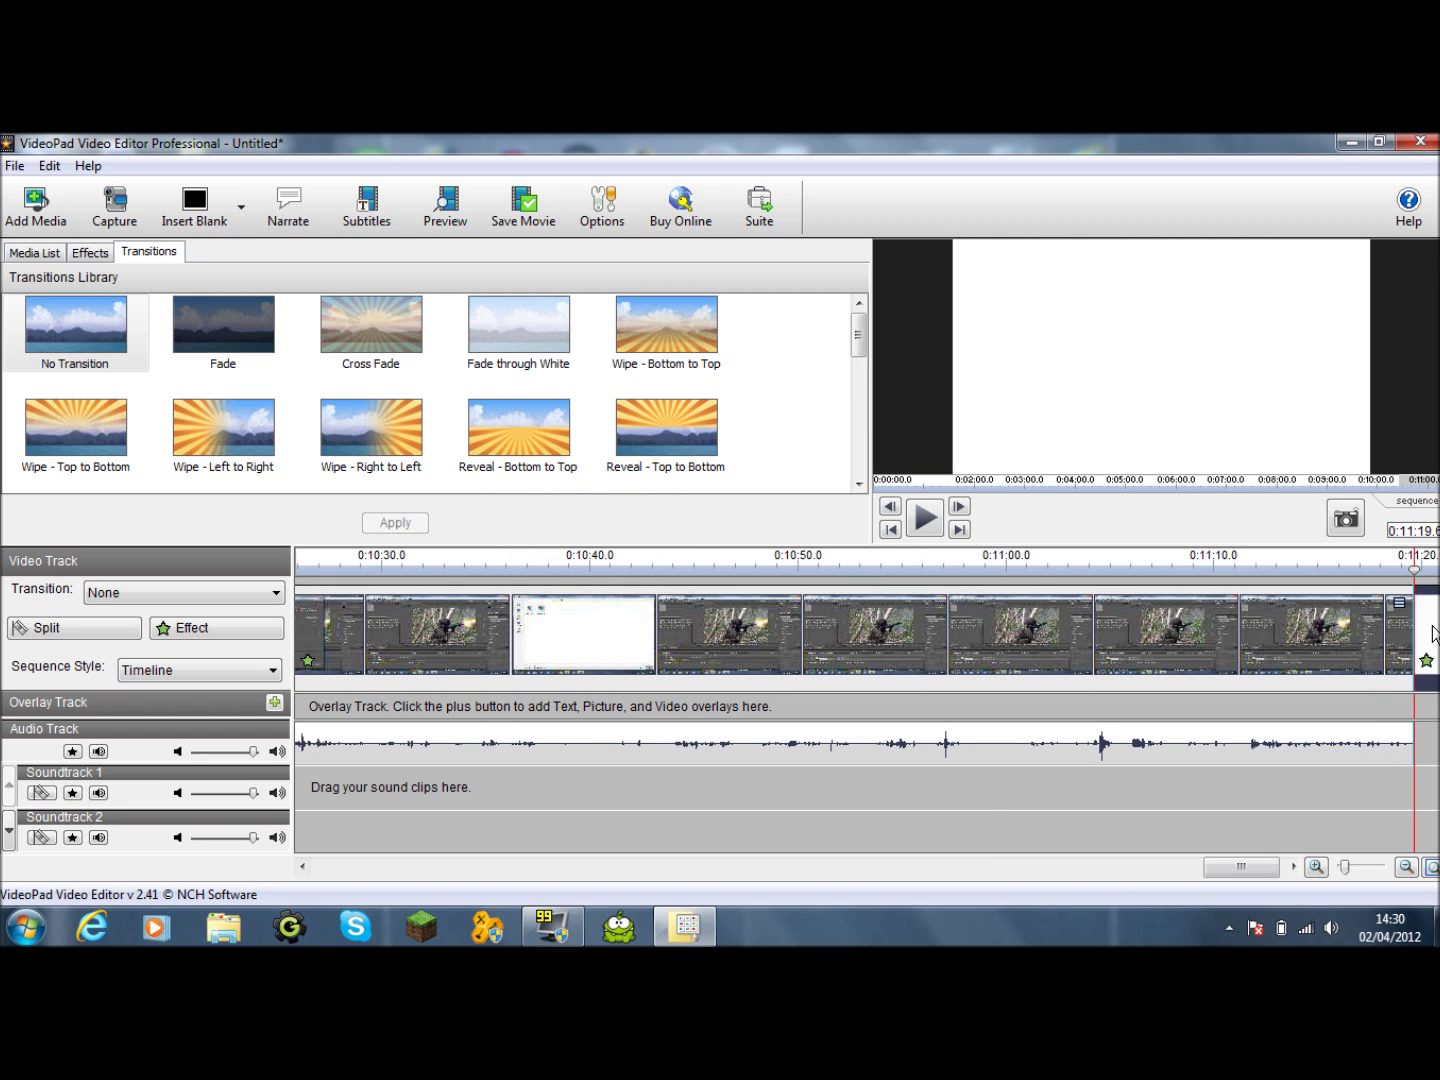
click(1205, 684)
drag(1108, 867, 1295, 870)
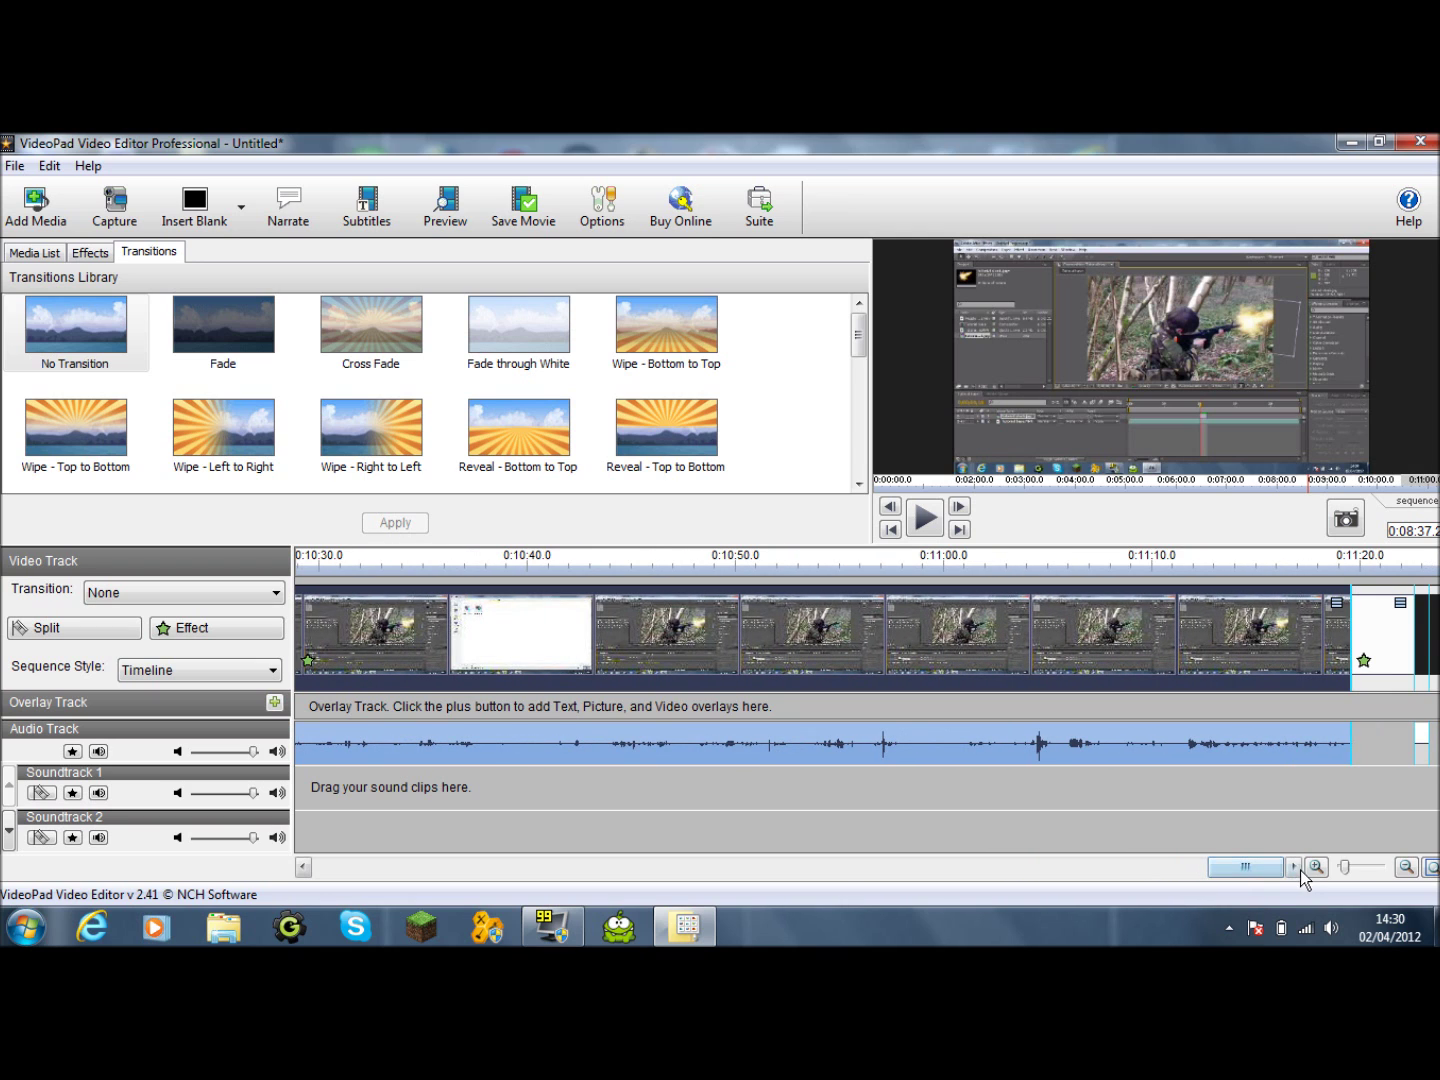
click(1385, 628)
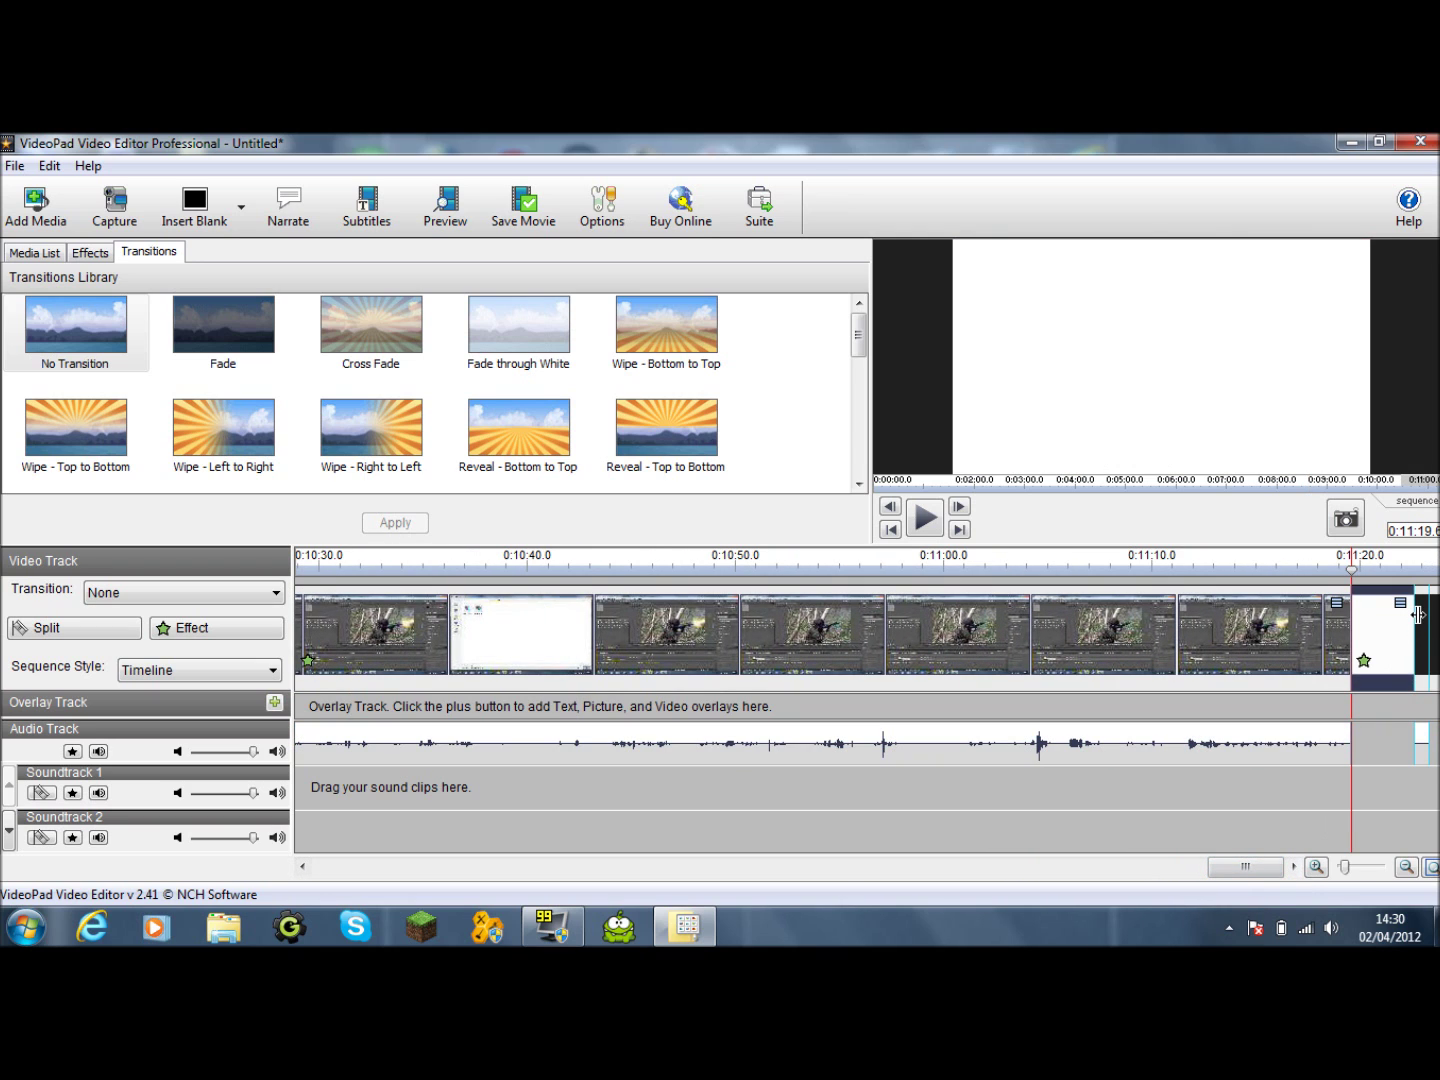
drag(1417, 614, 1391, 625)
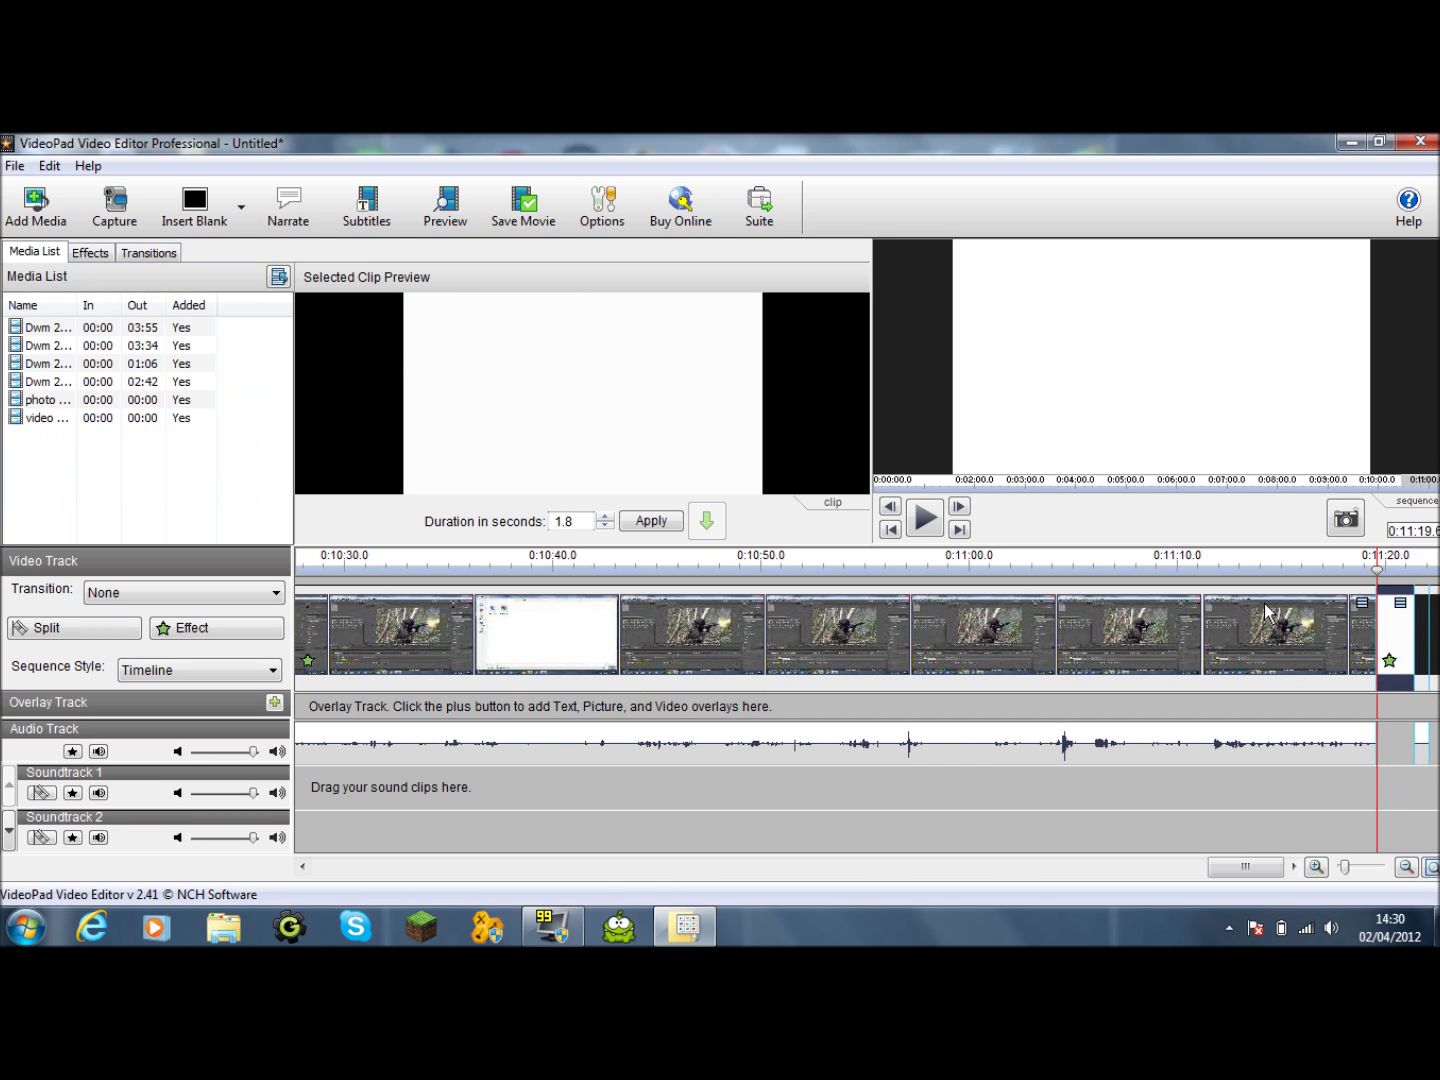
click(1382, 640)
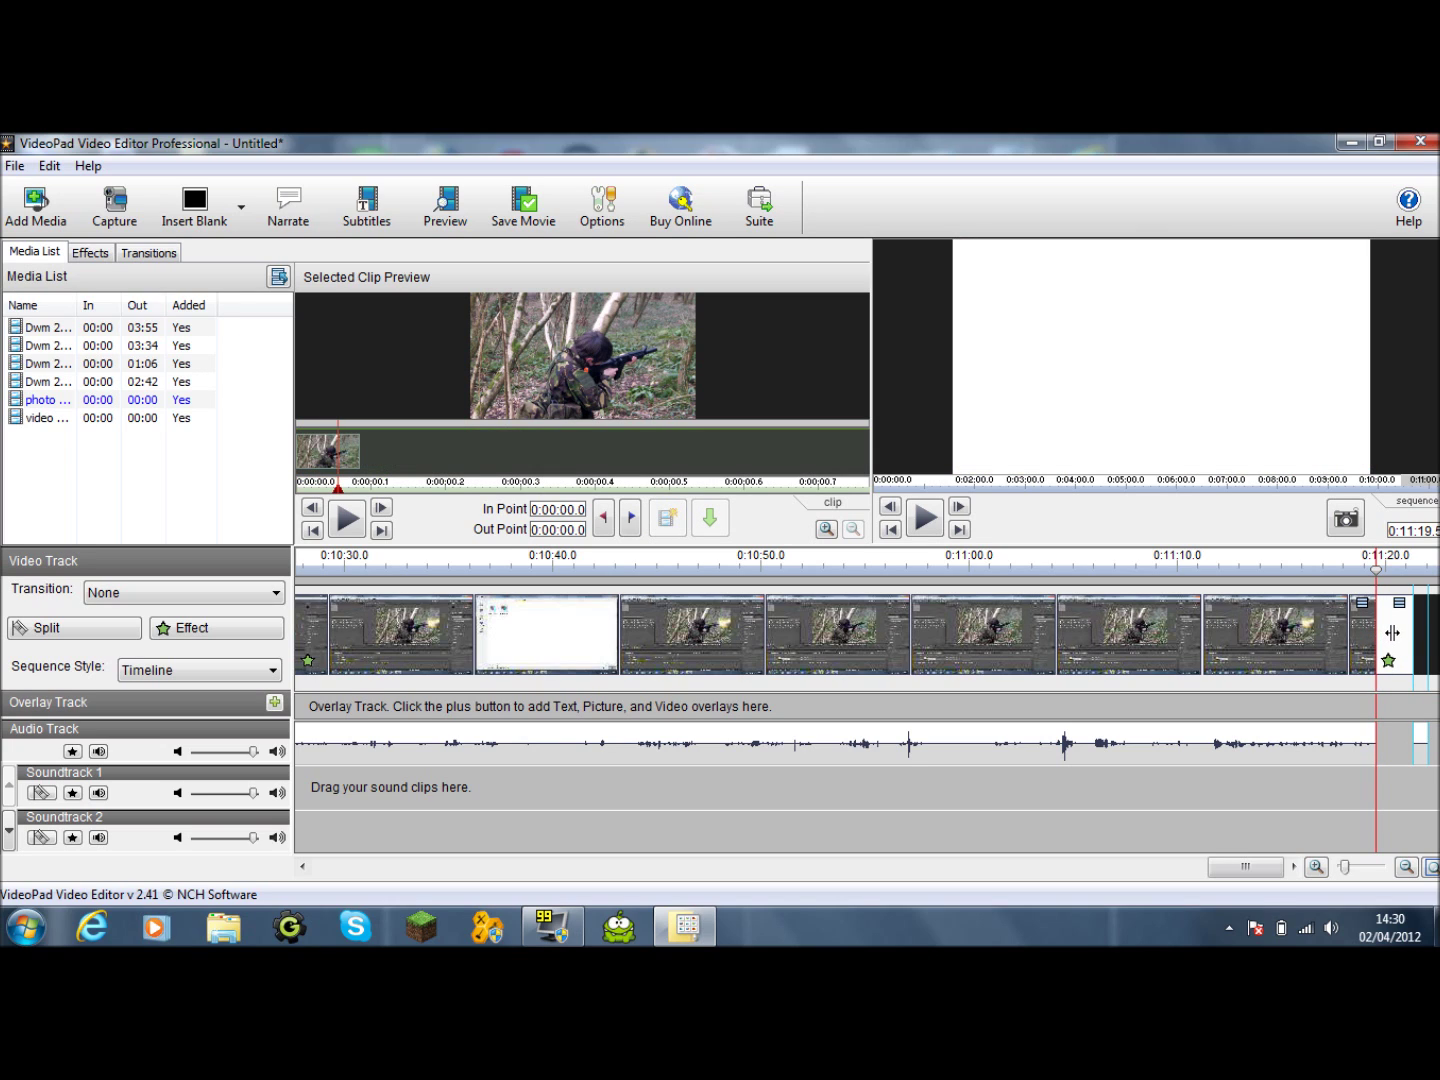
click(1392, 633)
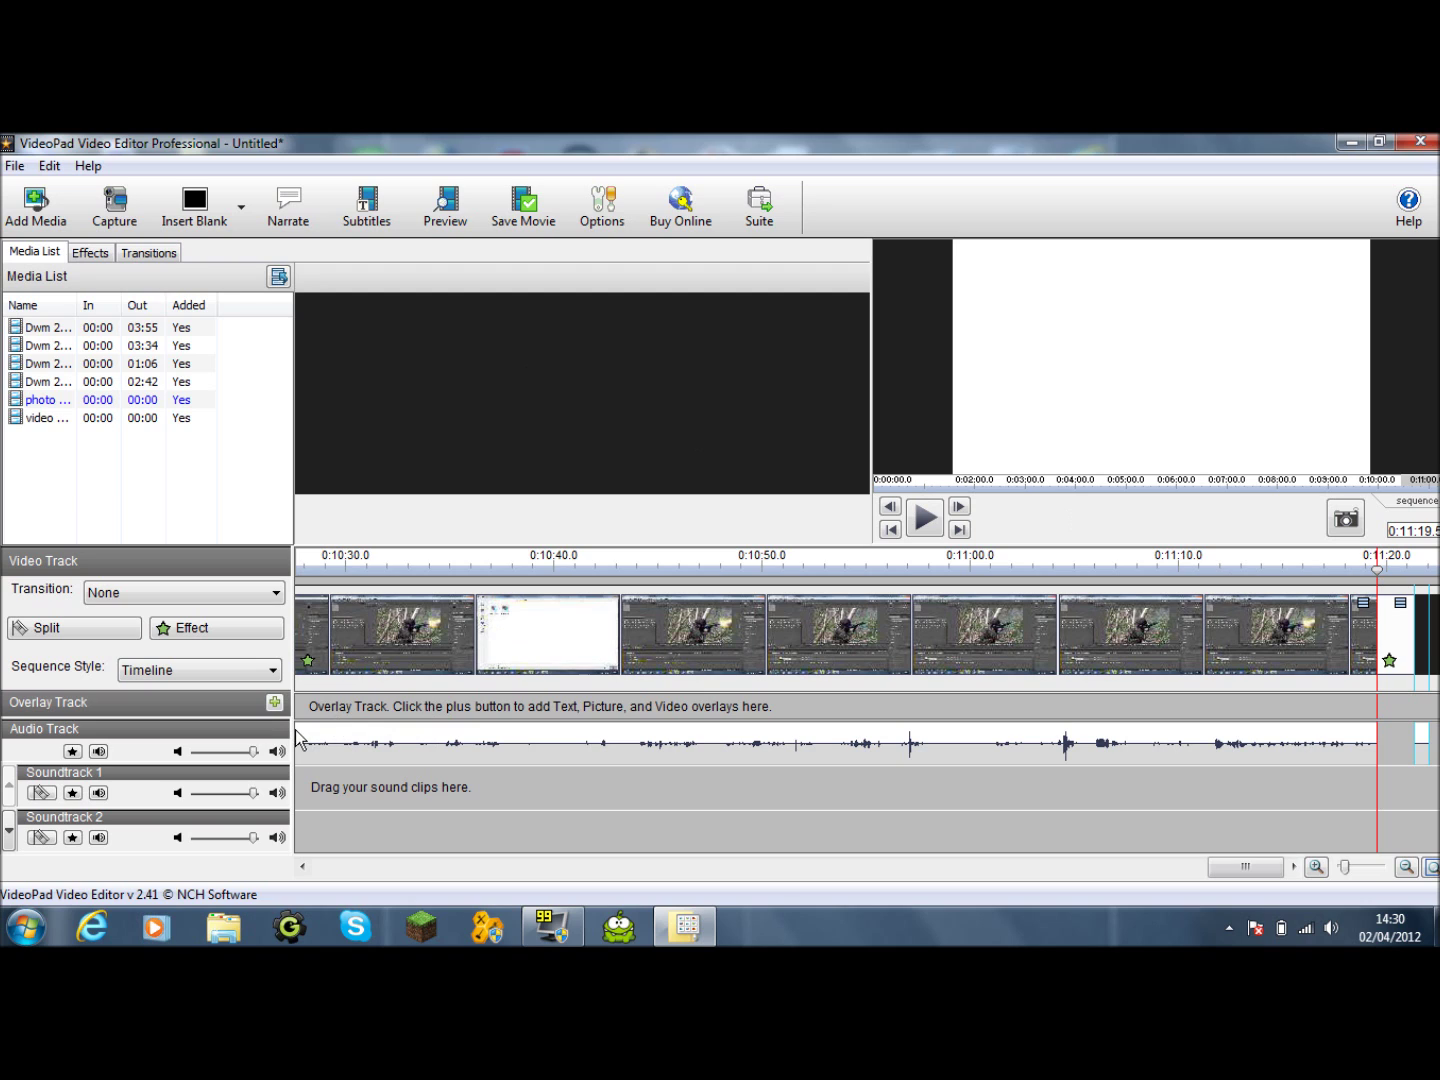
Create a new text overlay reading 'Examples' at the sequence end
click(274, 705)
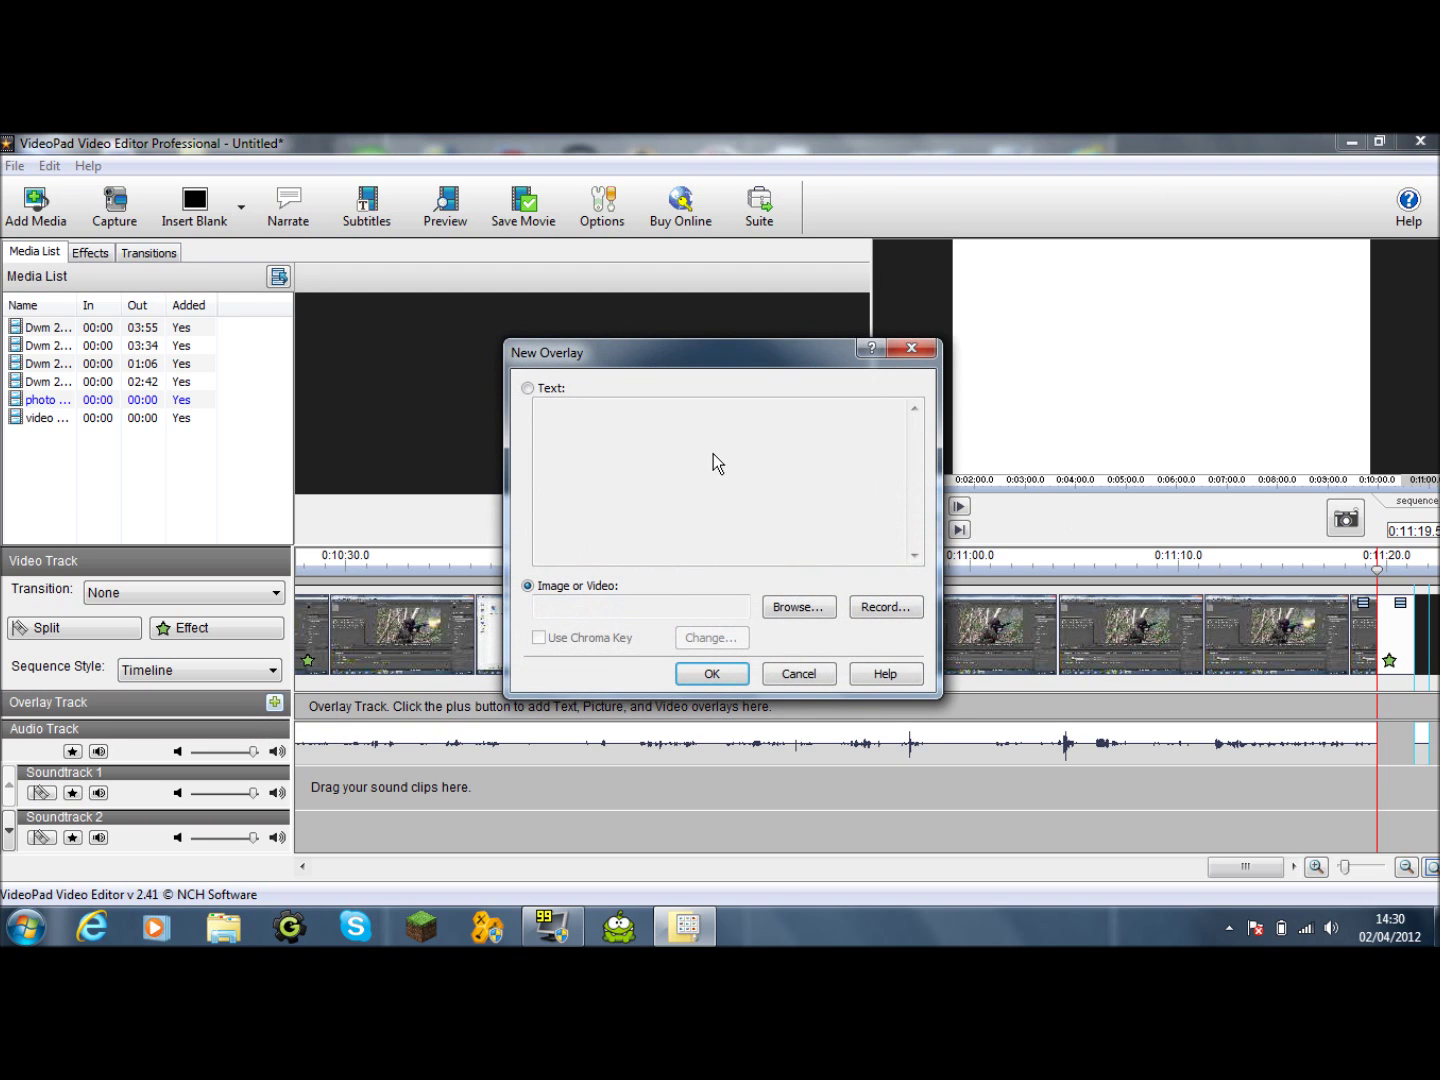
click(528, 389)
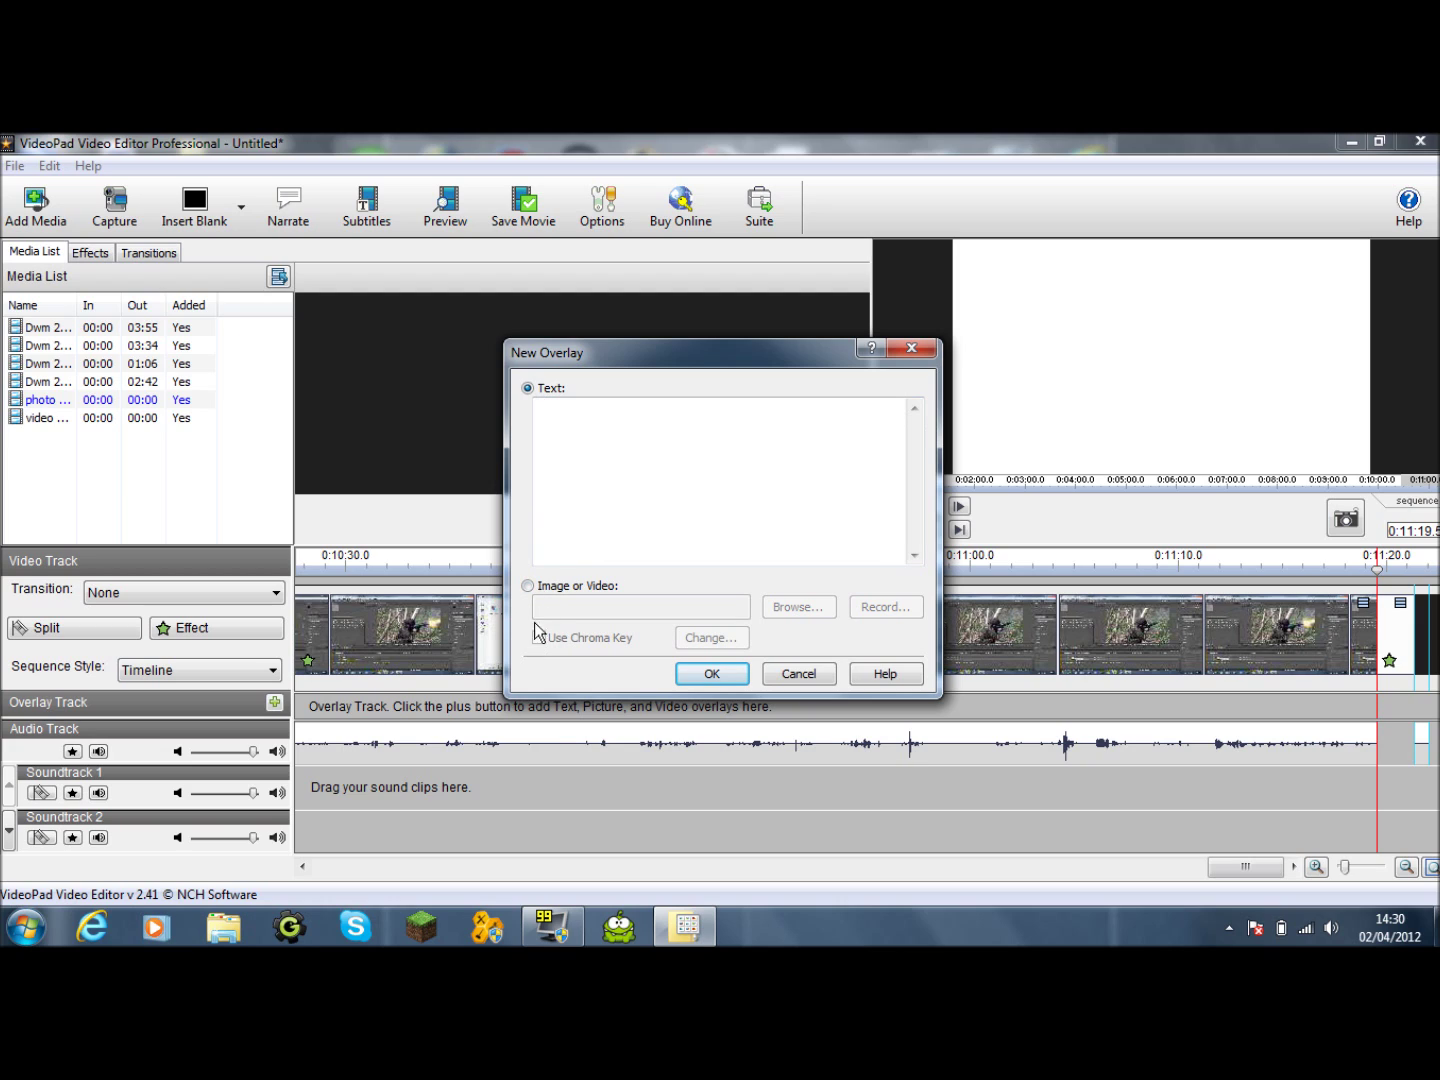
click(526, 586)
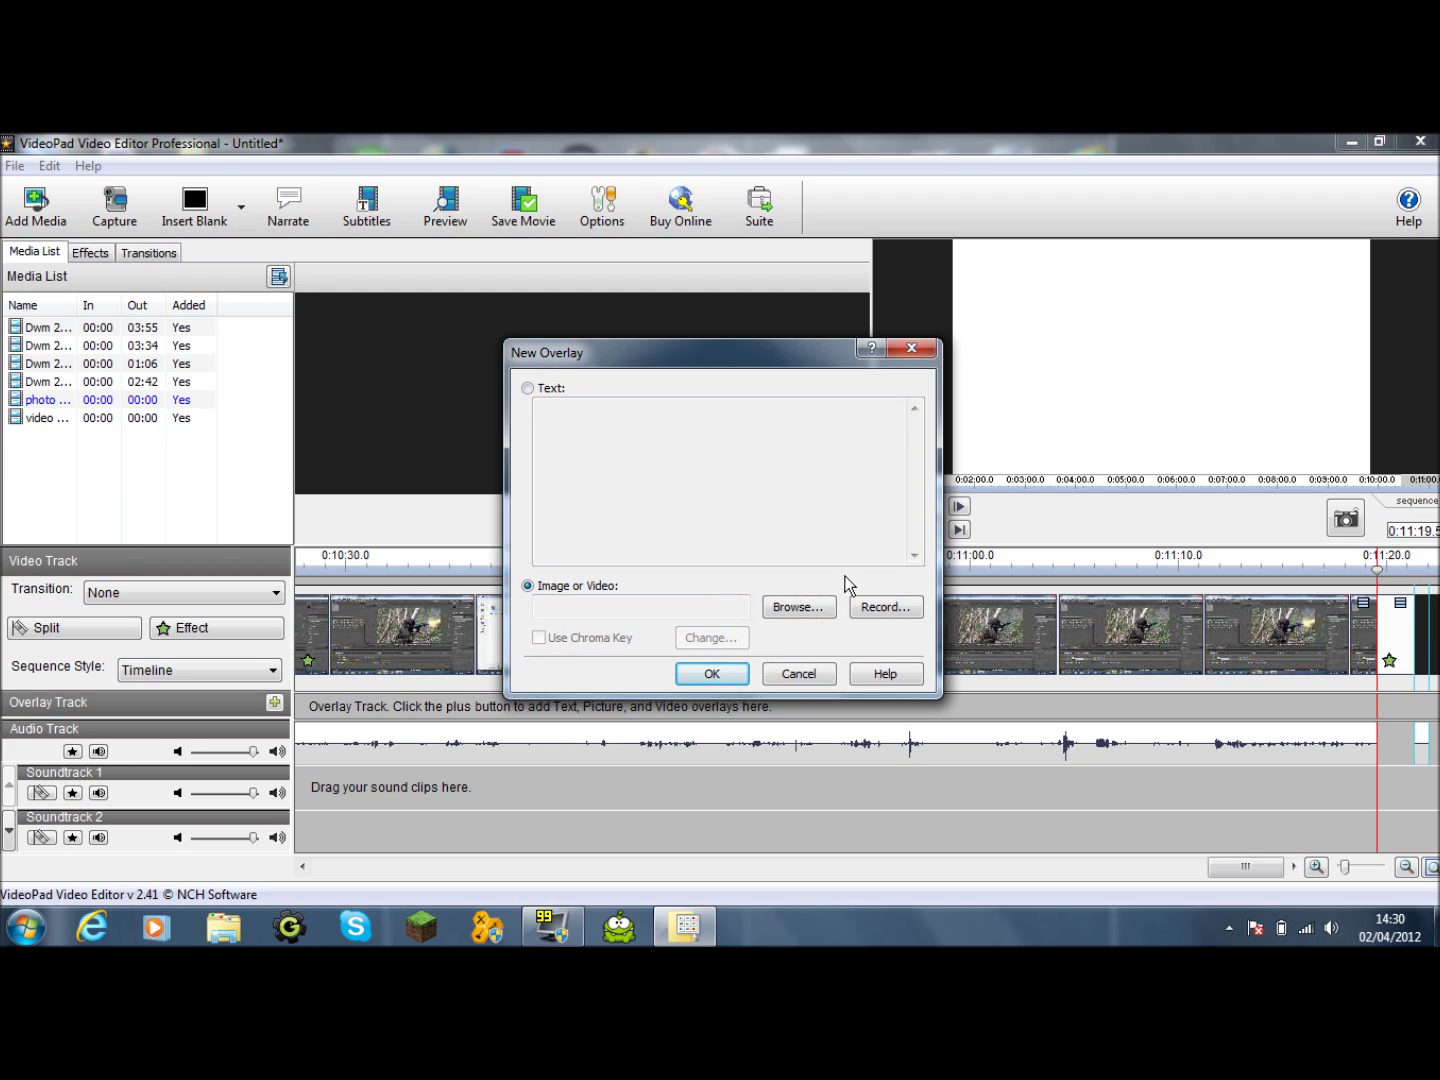
click(541, 390)
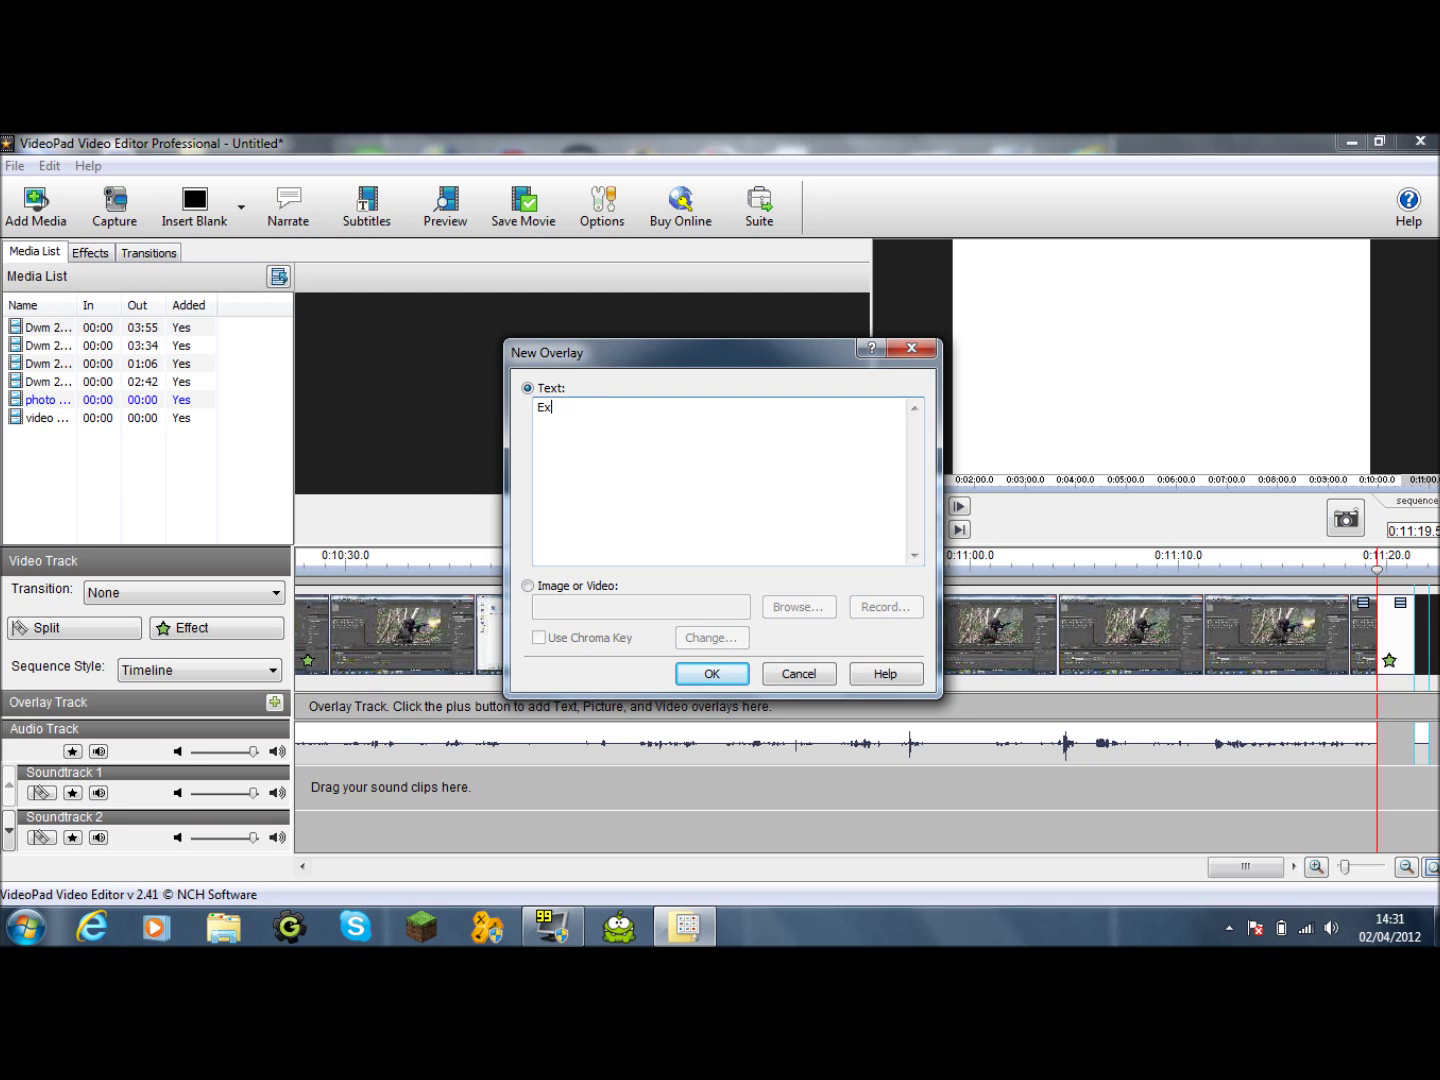
text(es)
click(725, 676)
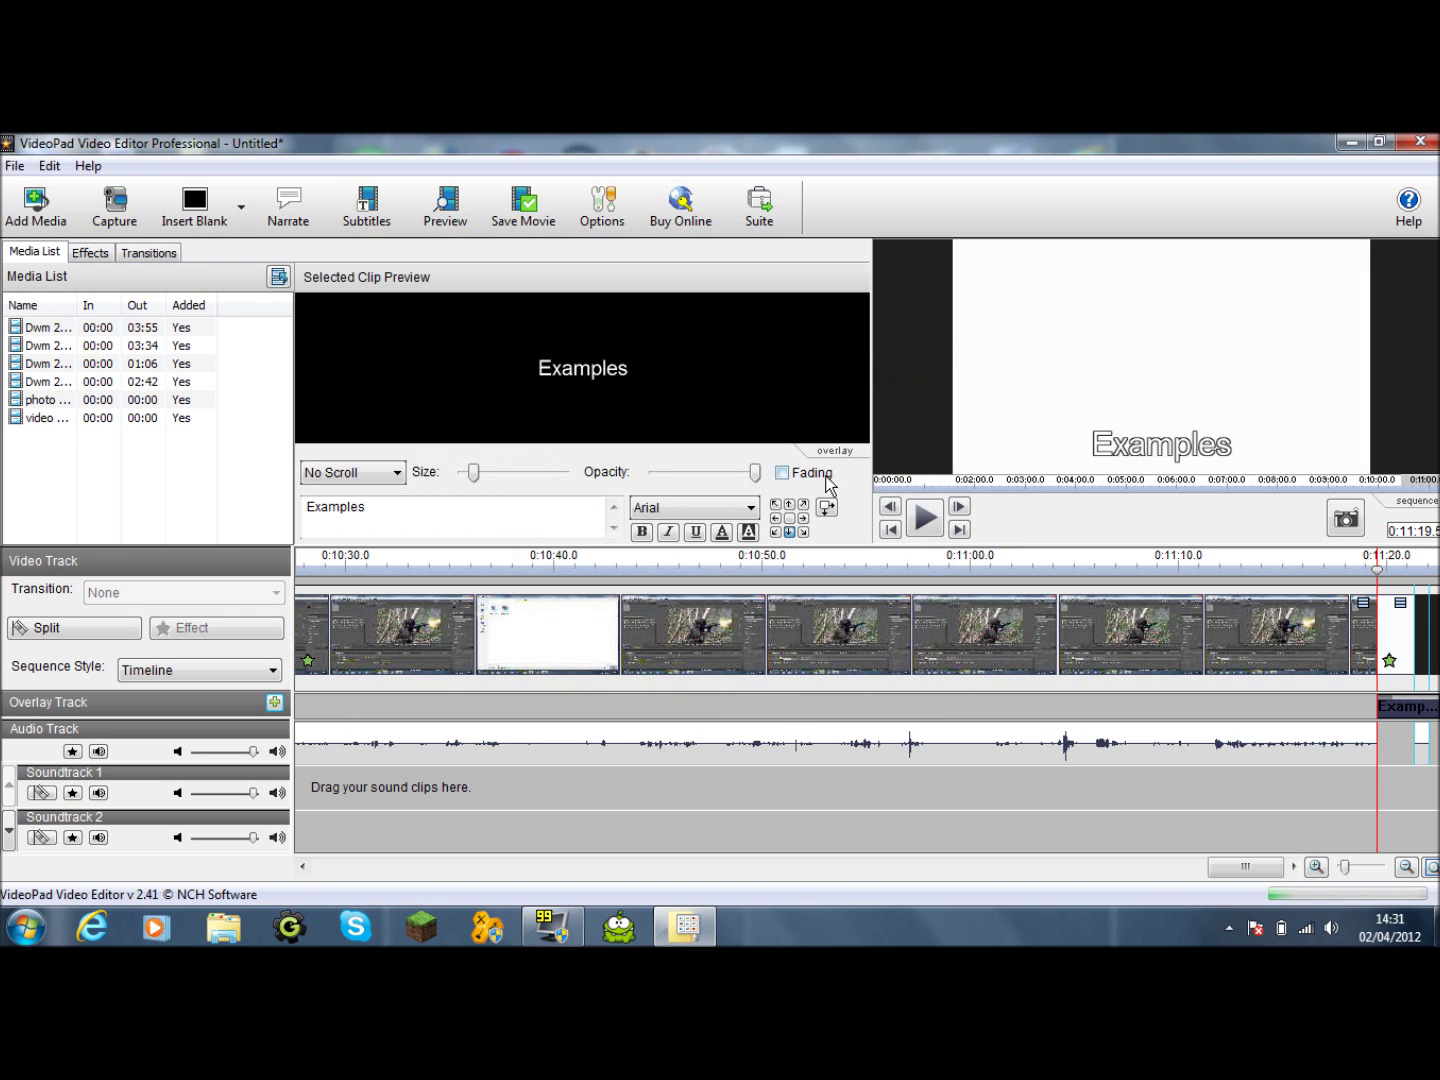
Centre the Examples overlay, switch its font to Chiller after trying Bodoni MT Poster, and open the text colours
click(789, 517)
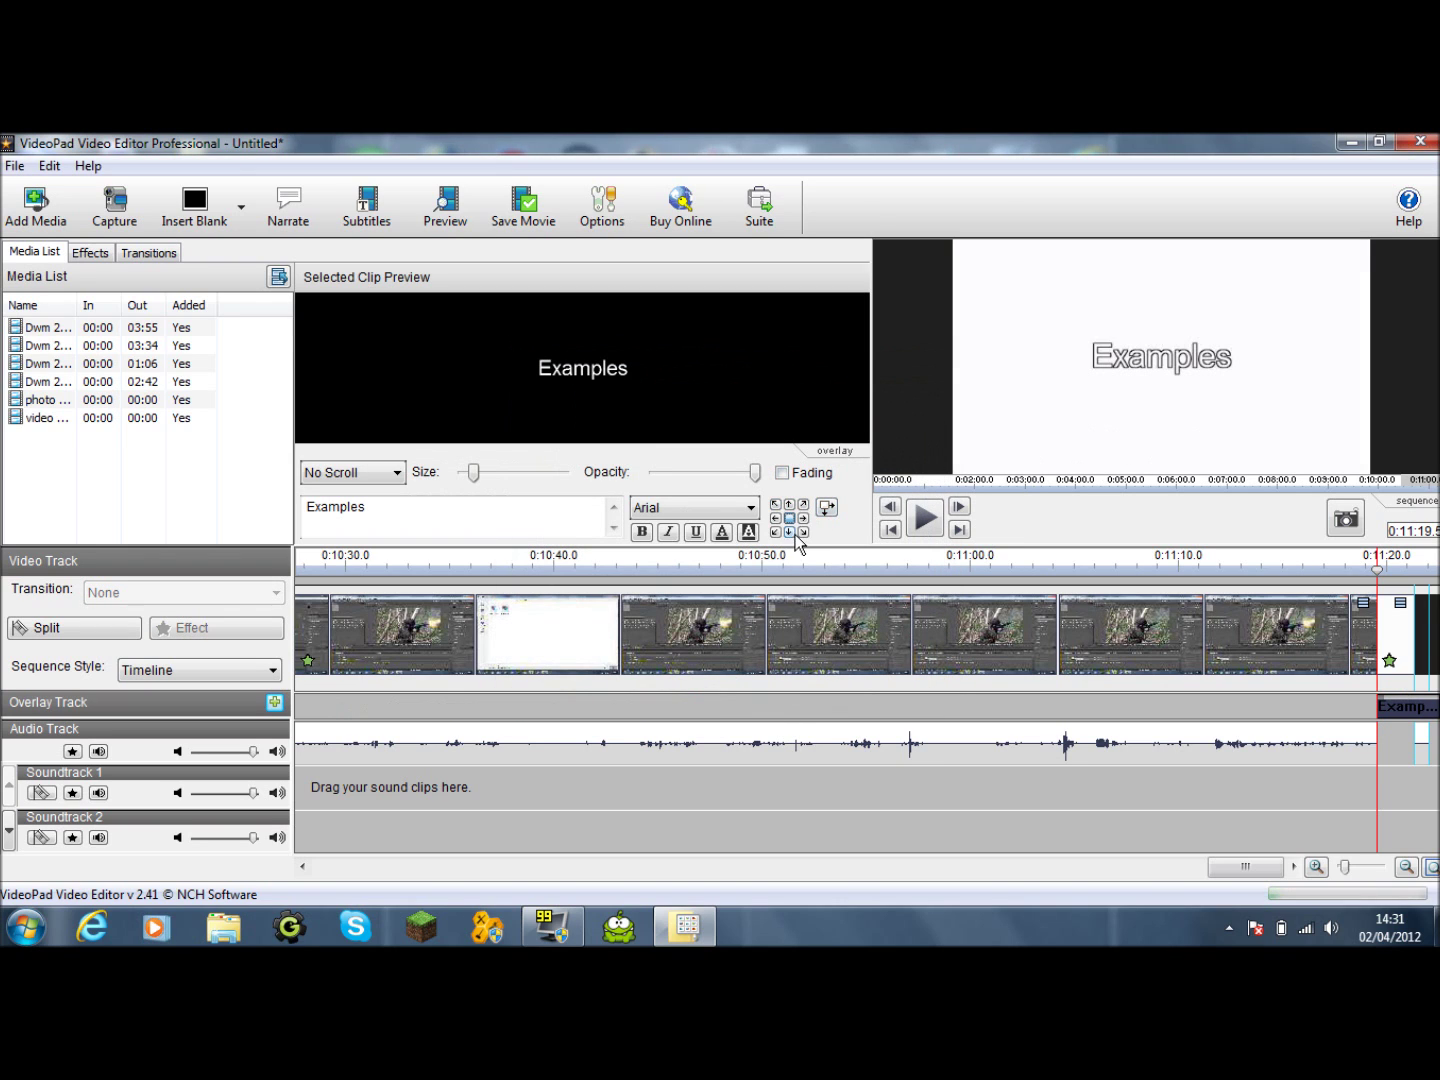
click(734, 516)
click(680, 471)
click(712, 514)
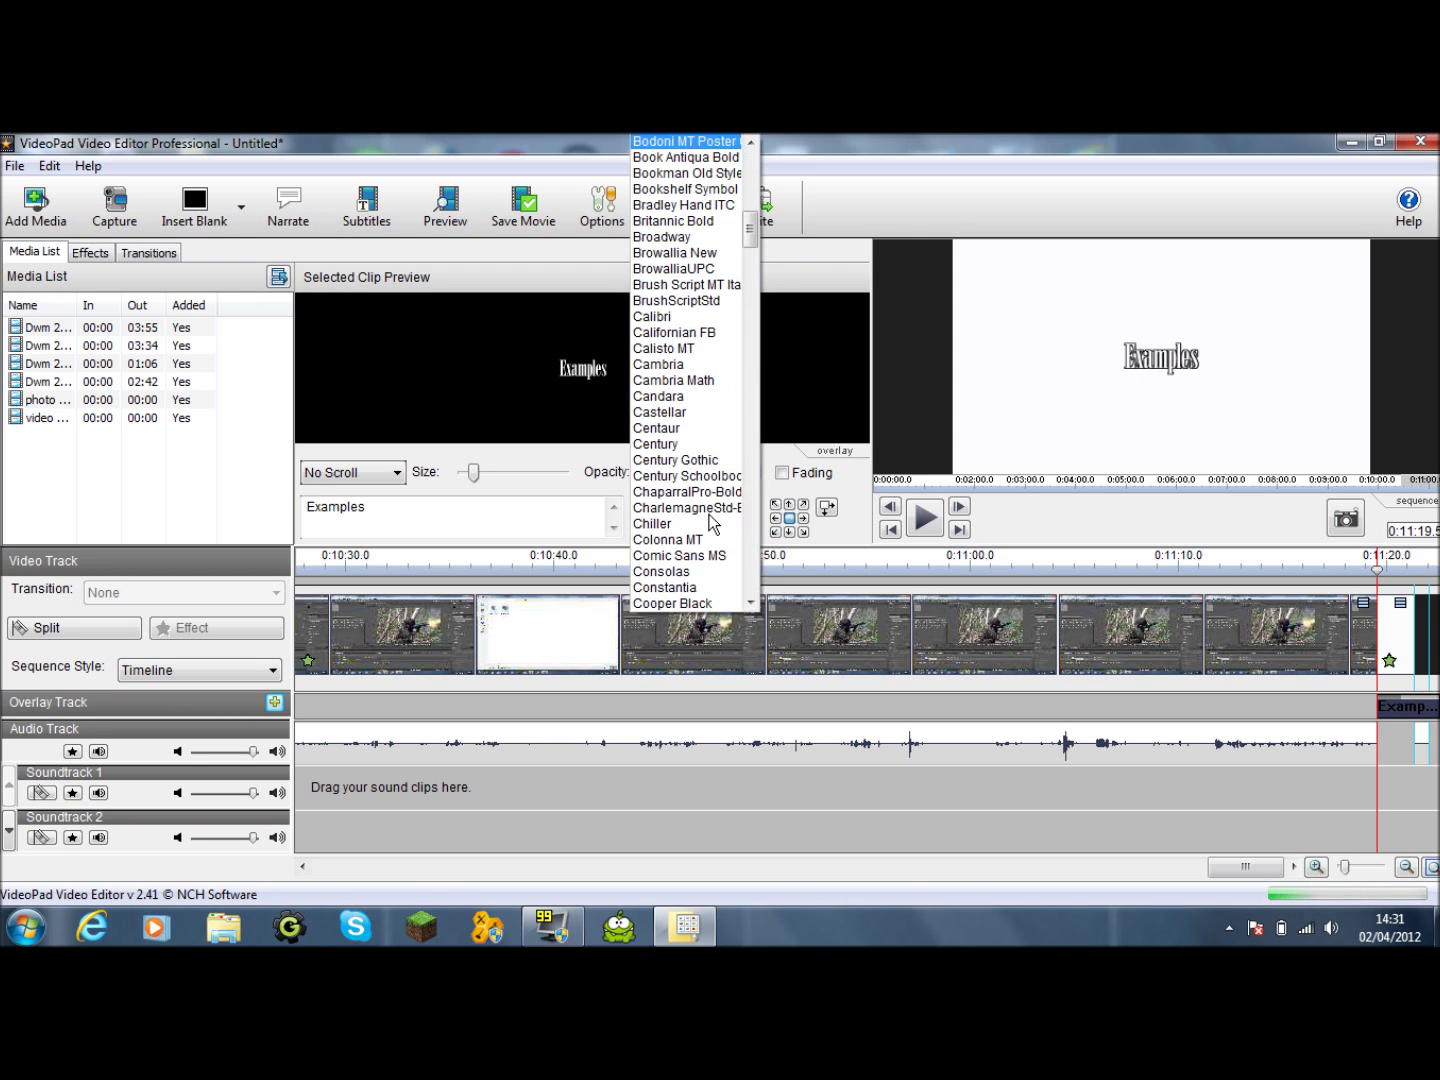
click(690, 524)
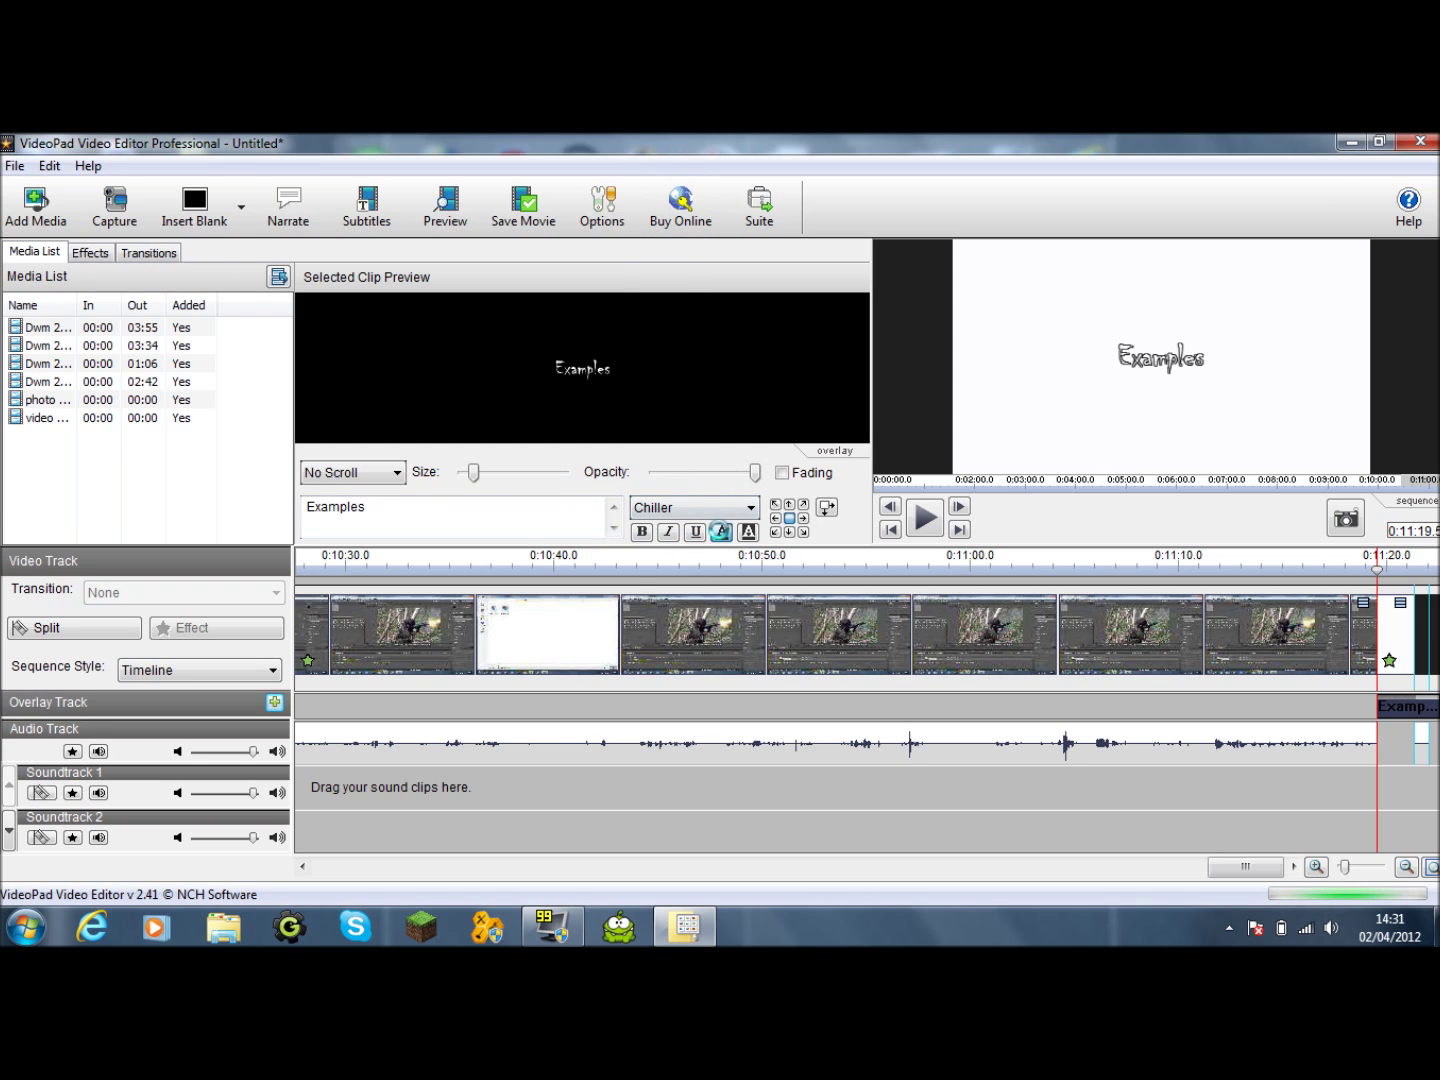
click(721, 531)
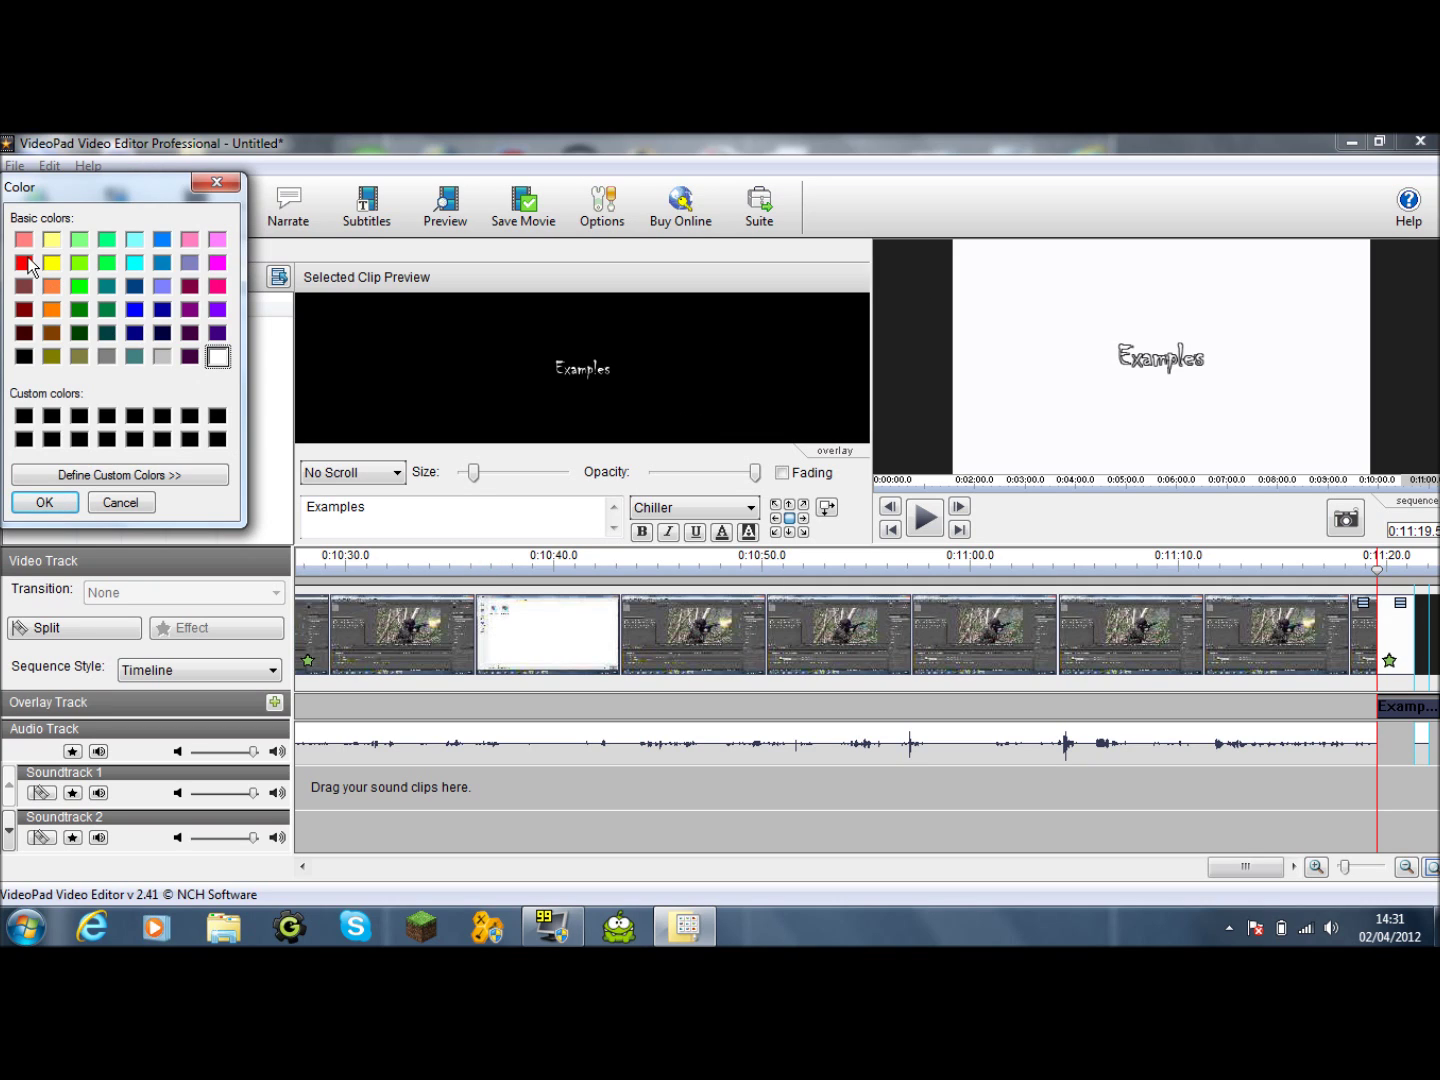
Make the Examples text red and try a light grey outline
click(20, 266)
click(50, 500)
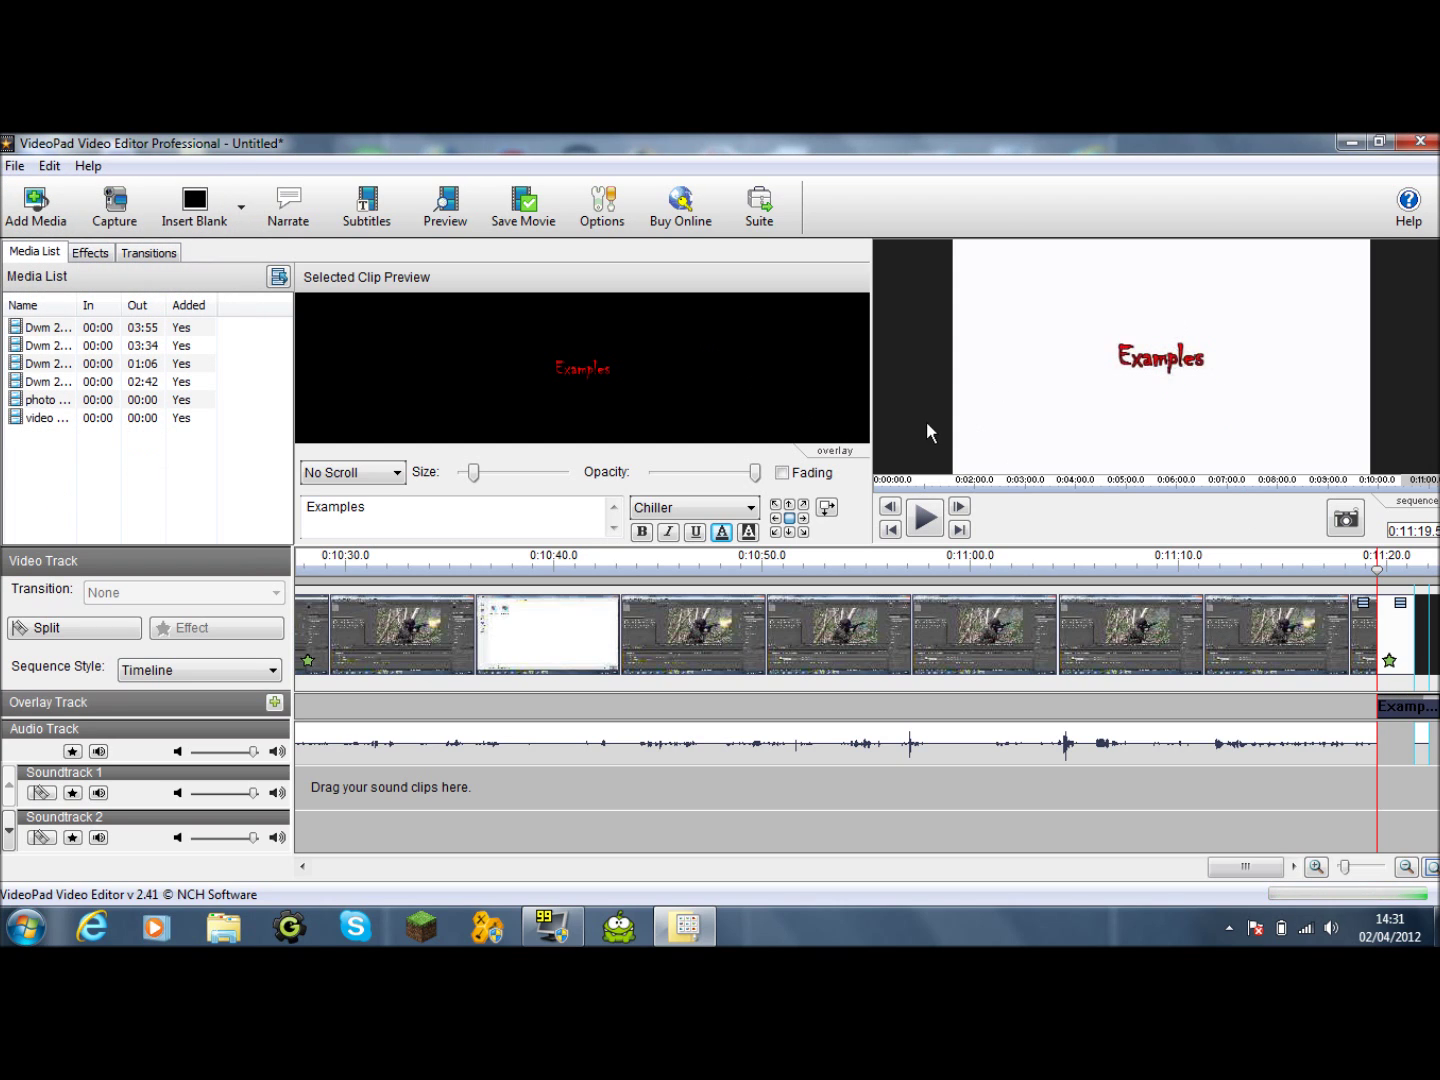
click(749, 532)
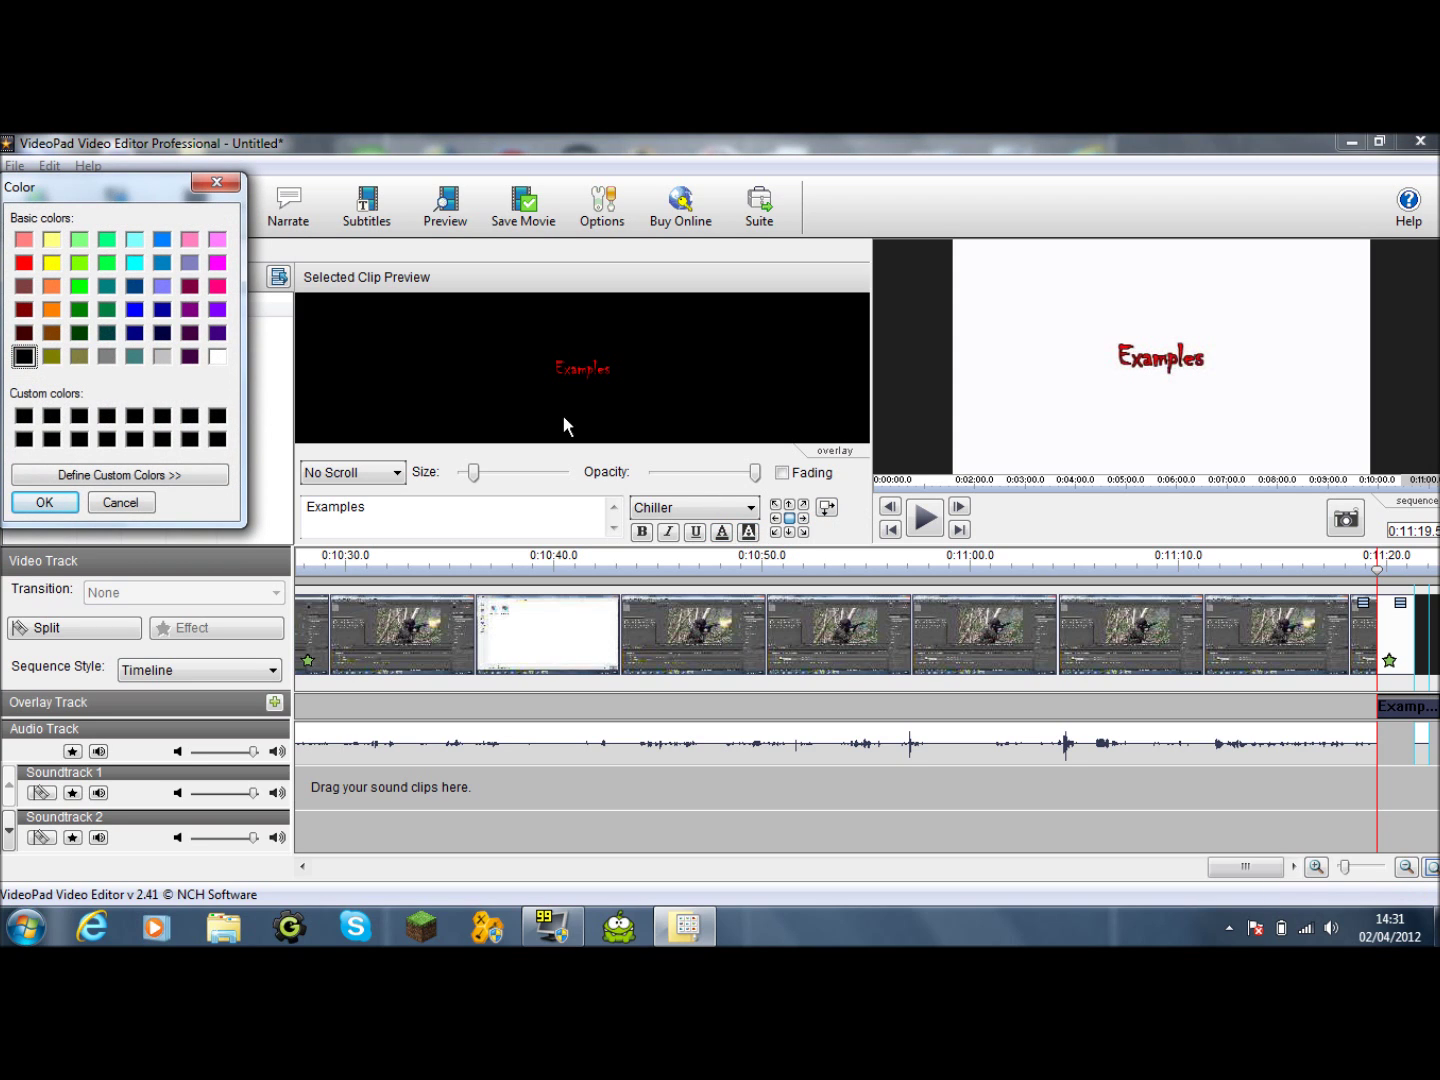
click(165, 358)
click(44, 502)
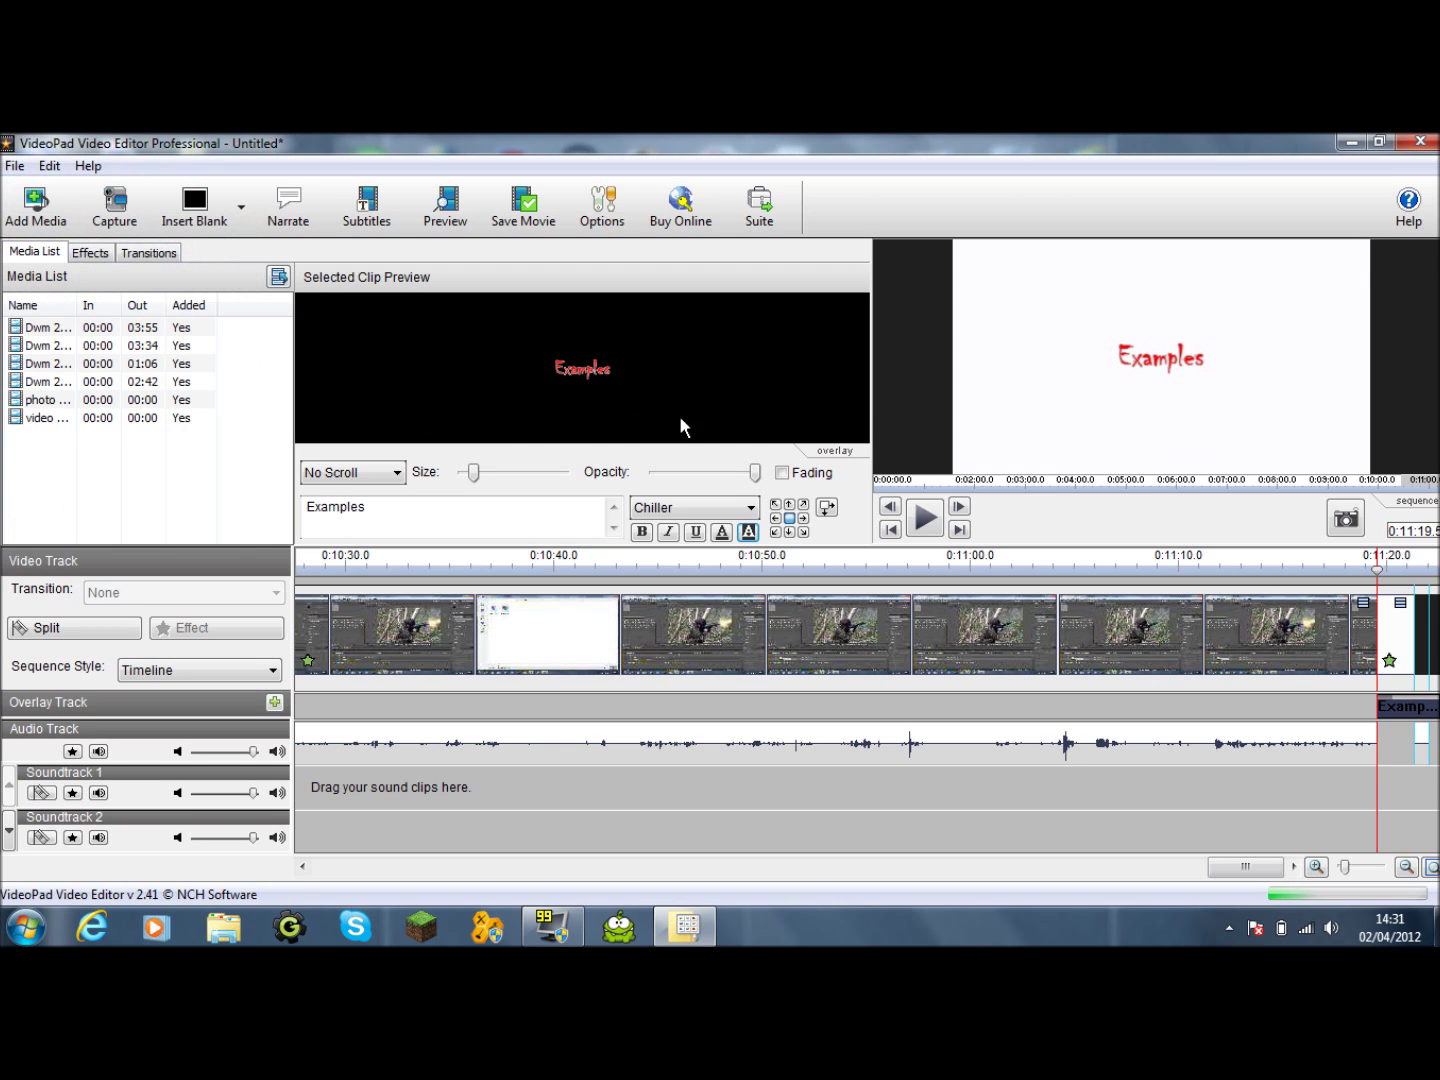
click(751, 530)
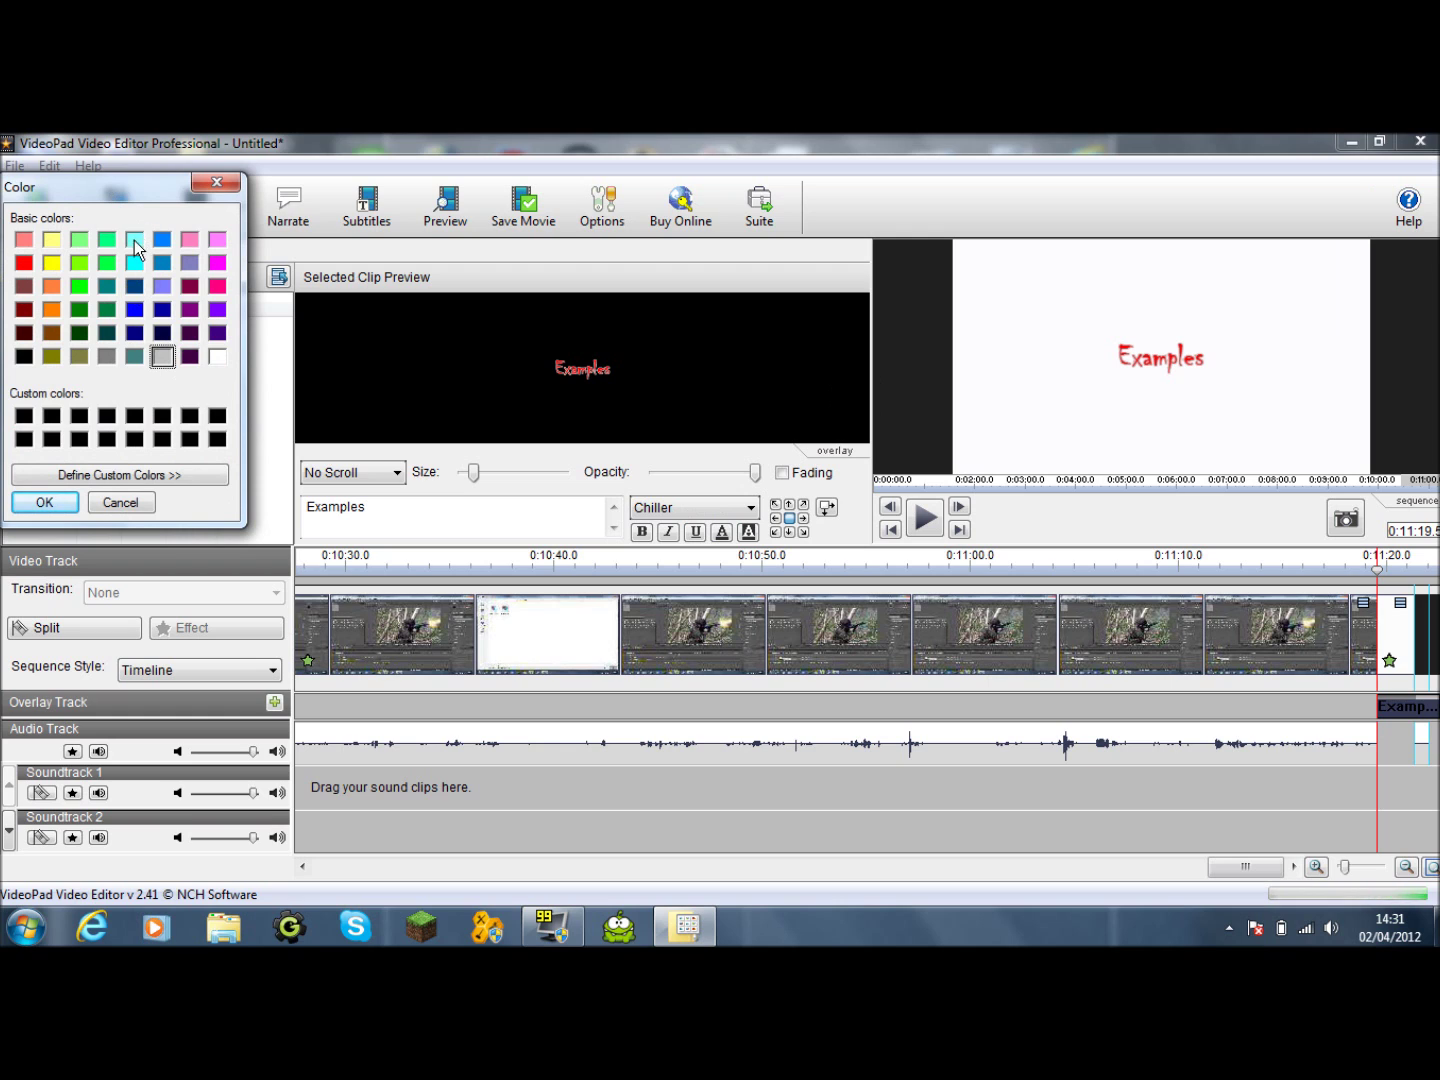
click(72, 496)
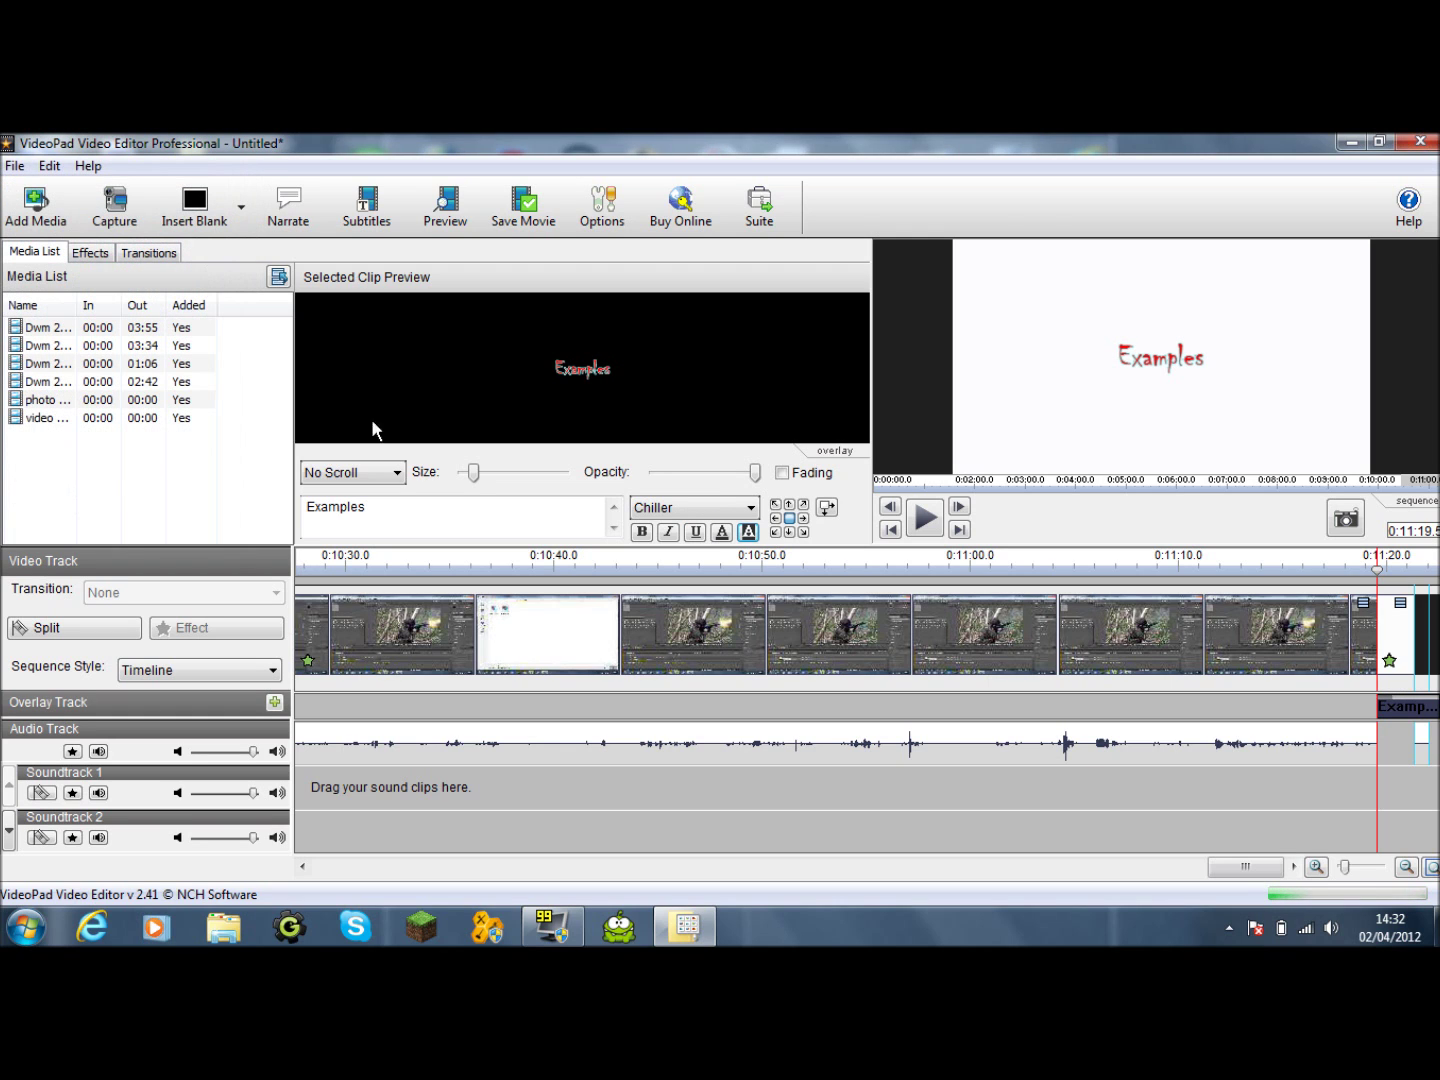
Try green, red and light red outlines before settling on a green outline
click(749, 531)
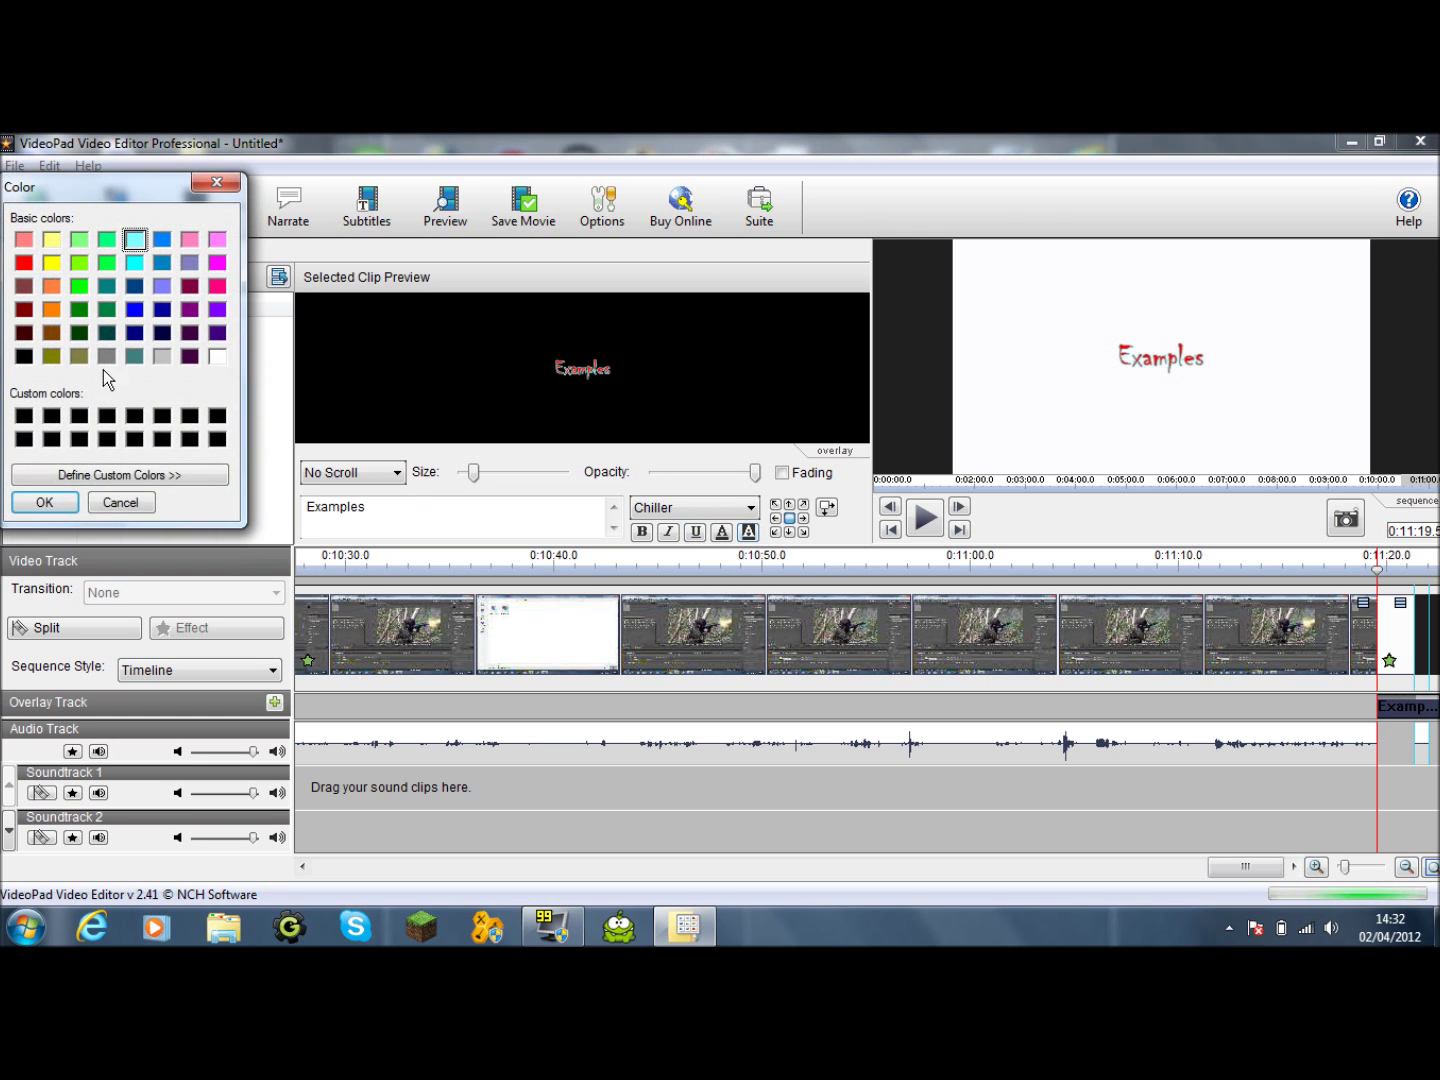
click(79, 309)
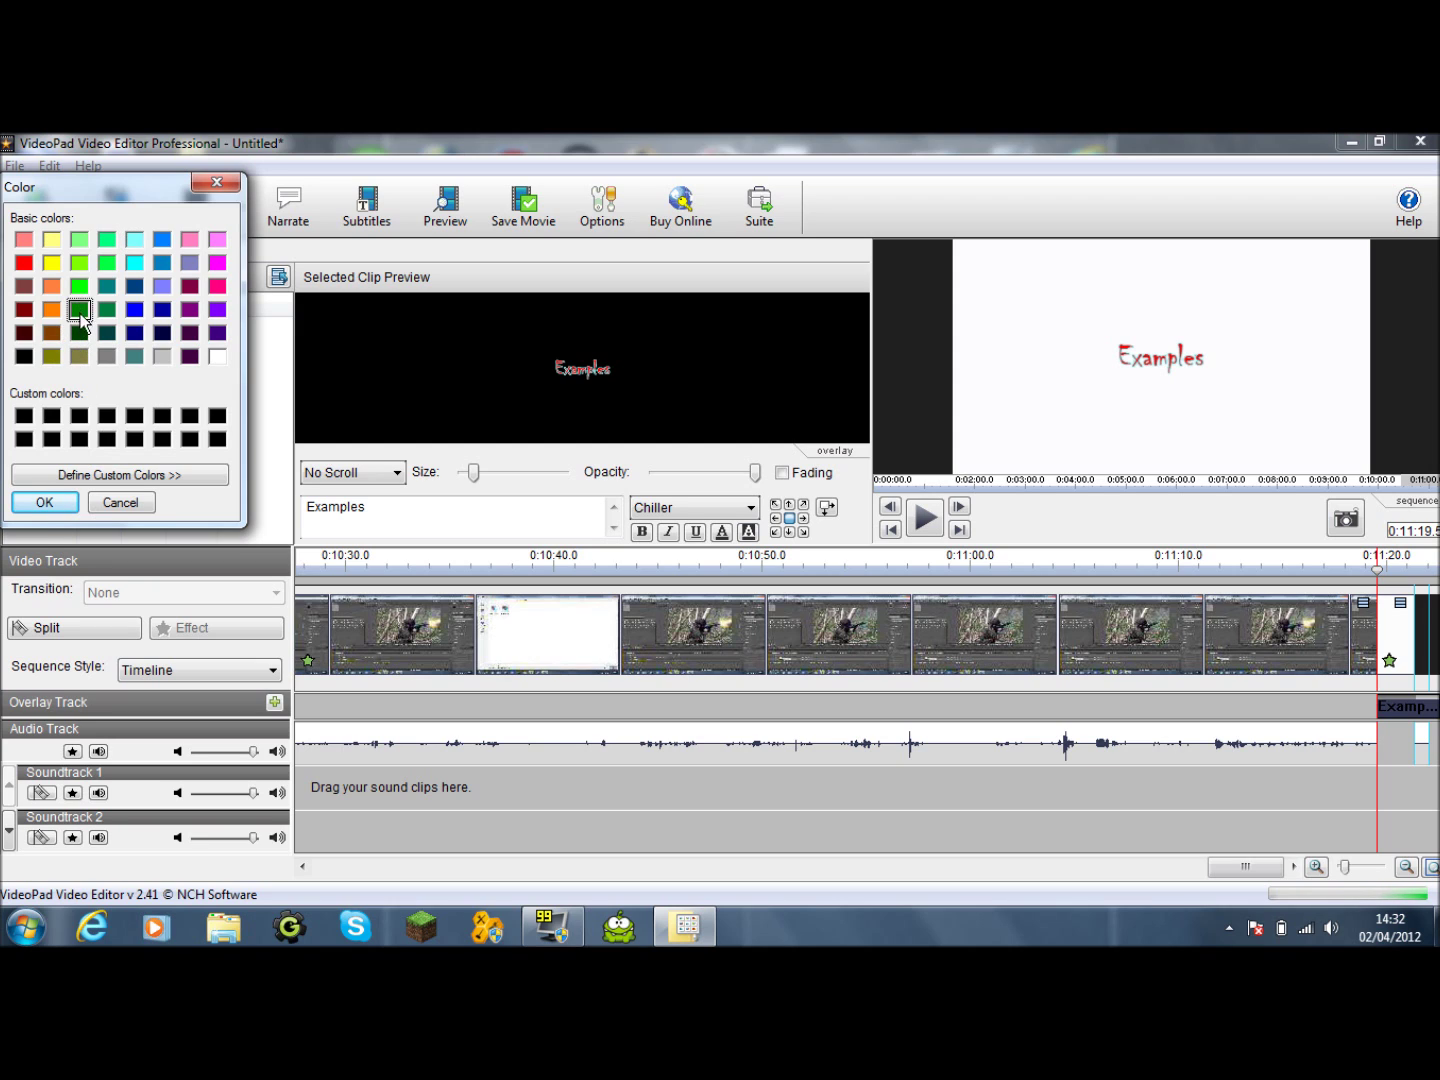
click(45, 503)
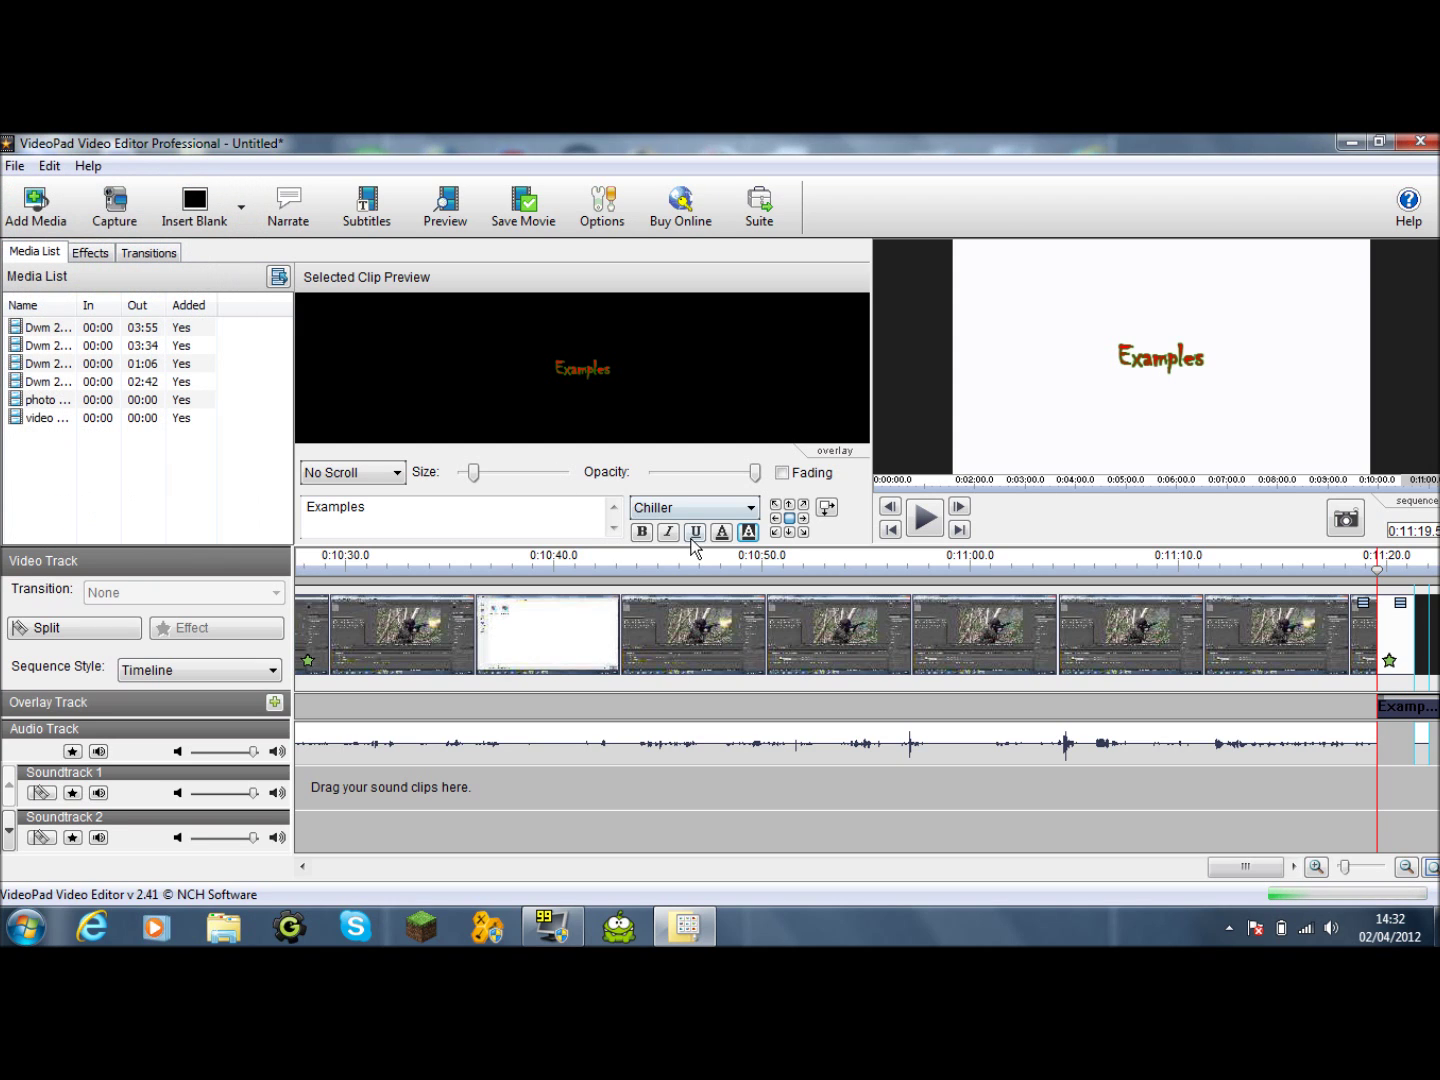
click(748, 531)
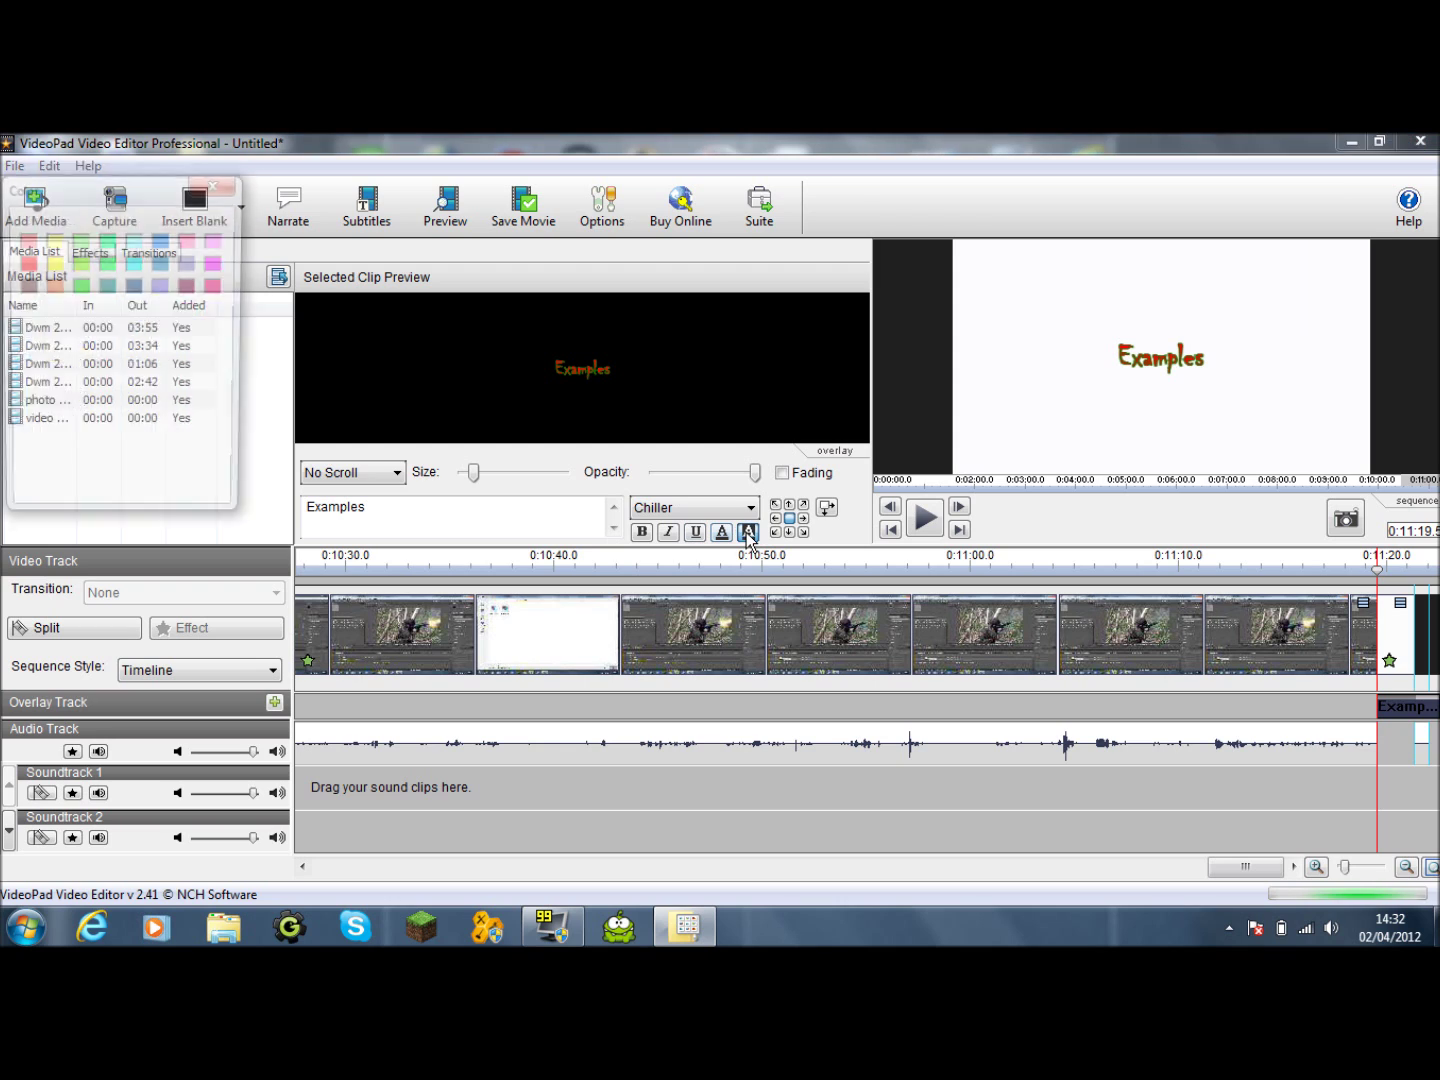
click(23, 262)
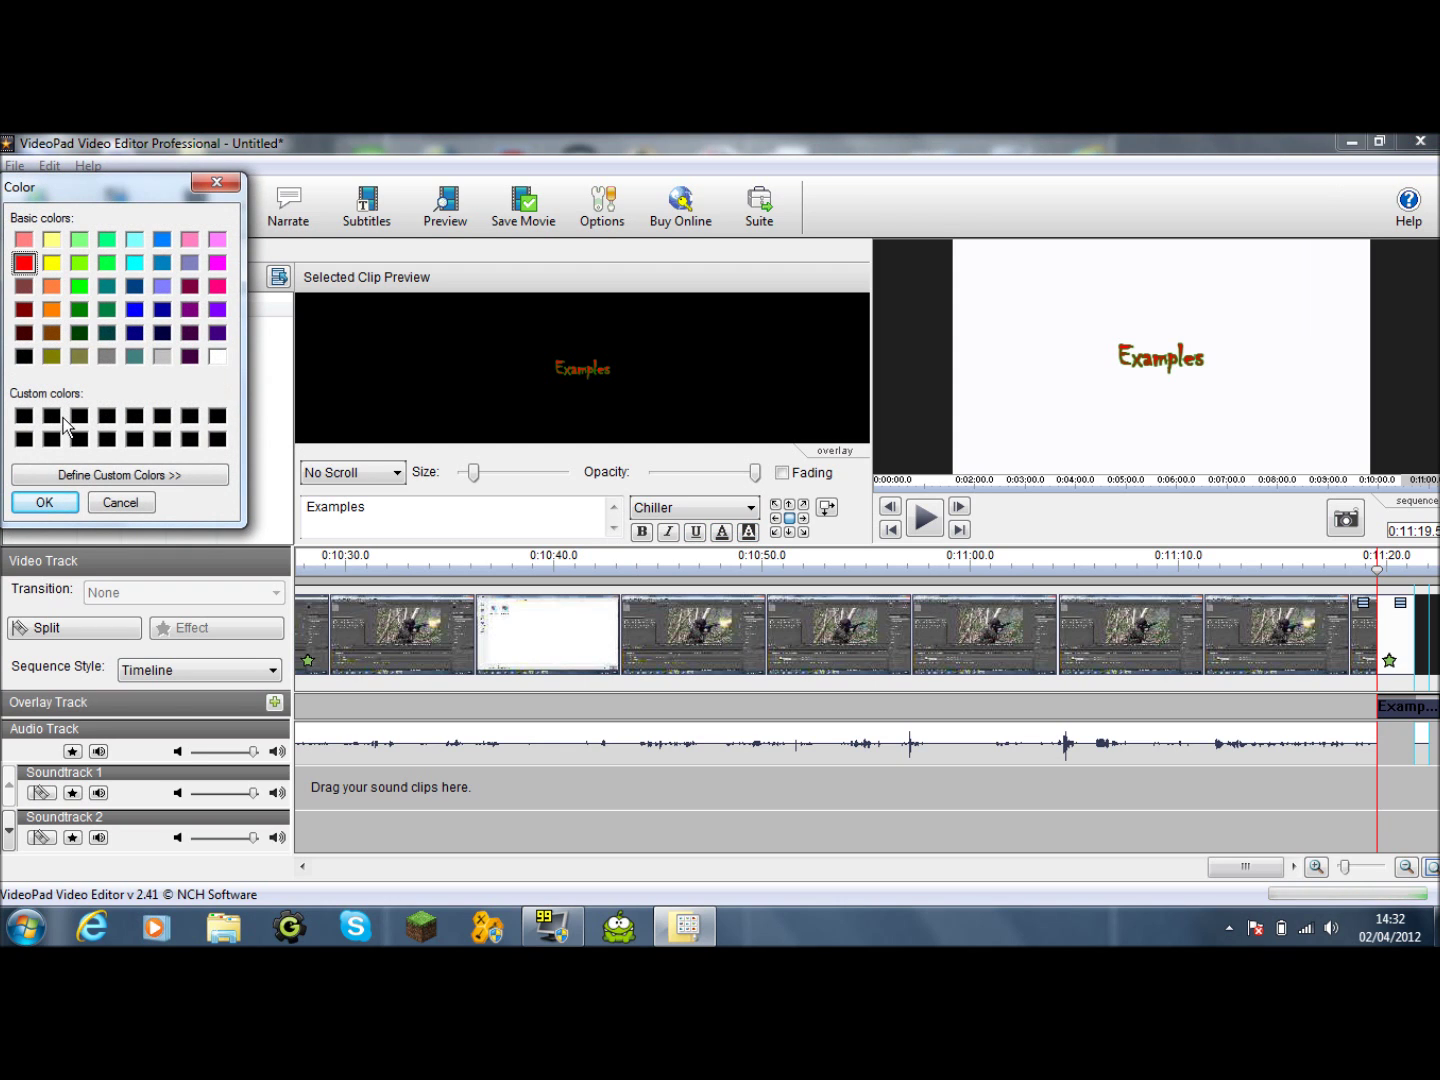
click(54, 505)
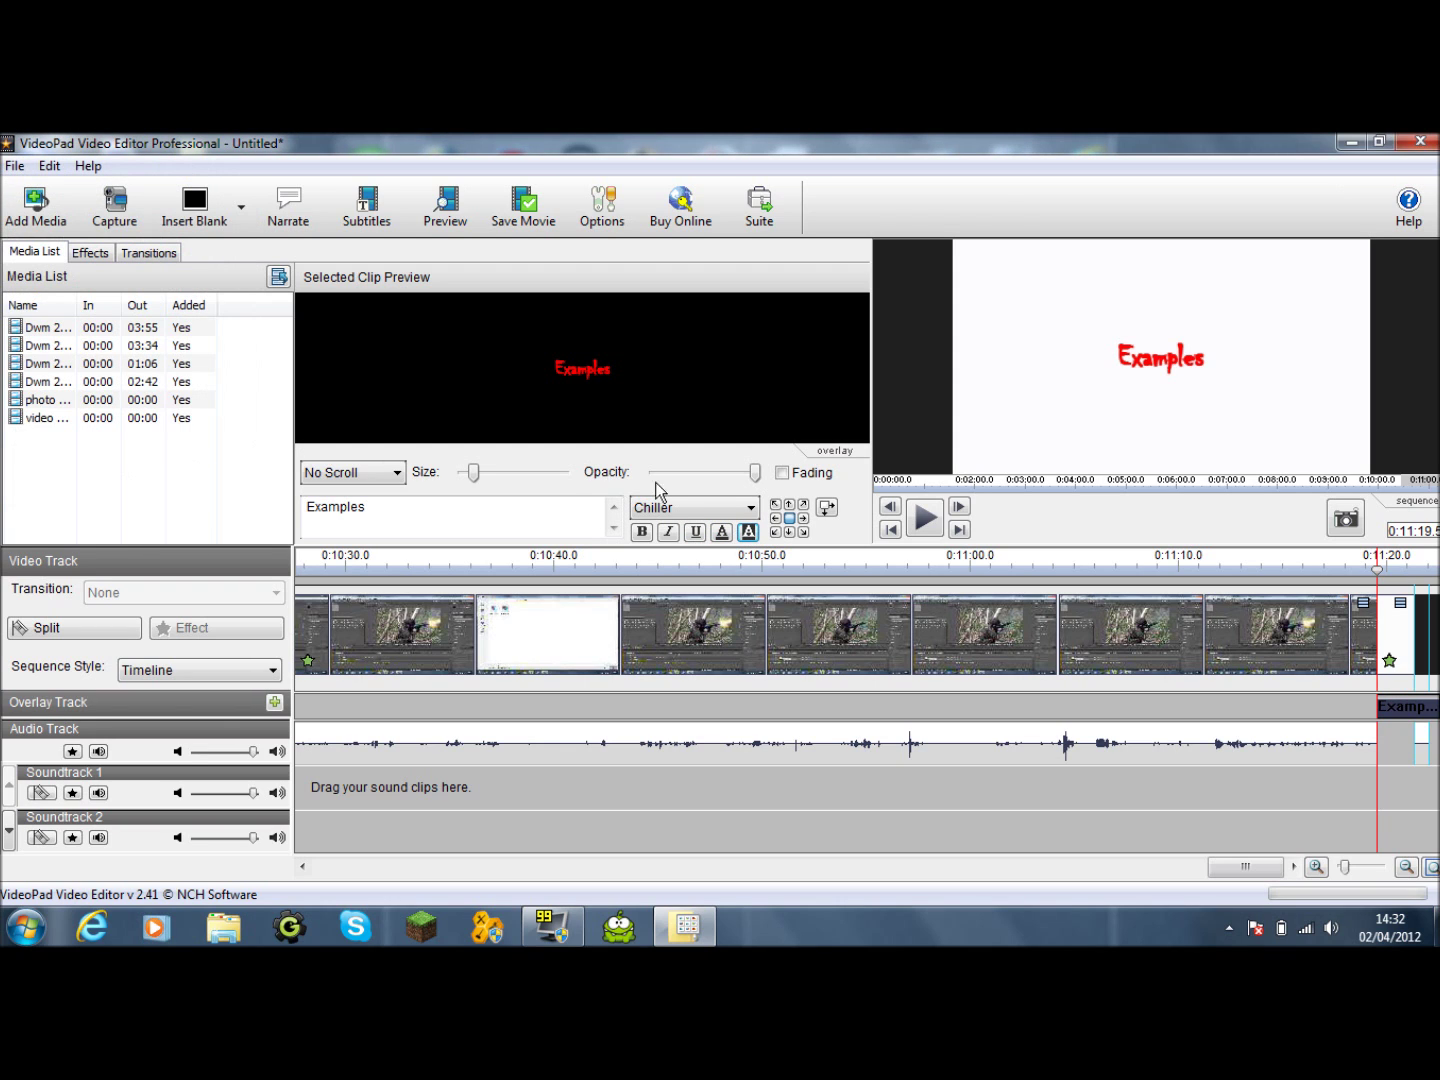
click(751, 534)
click(23, 238)
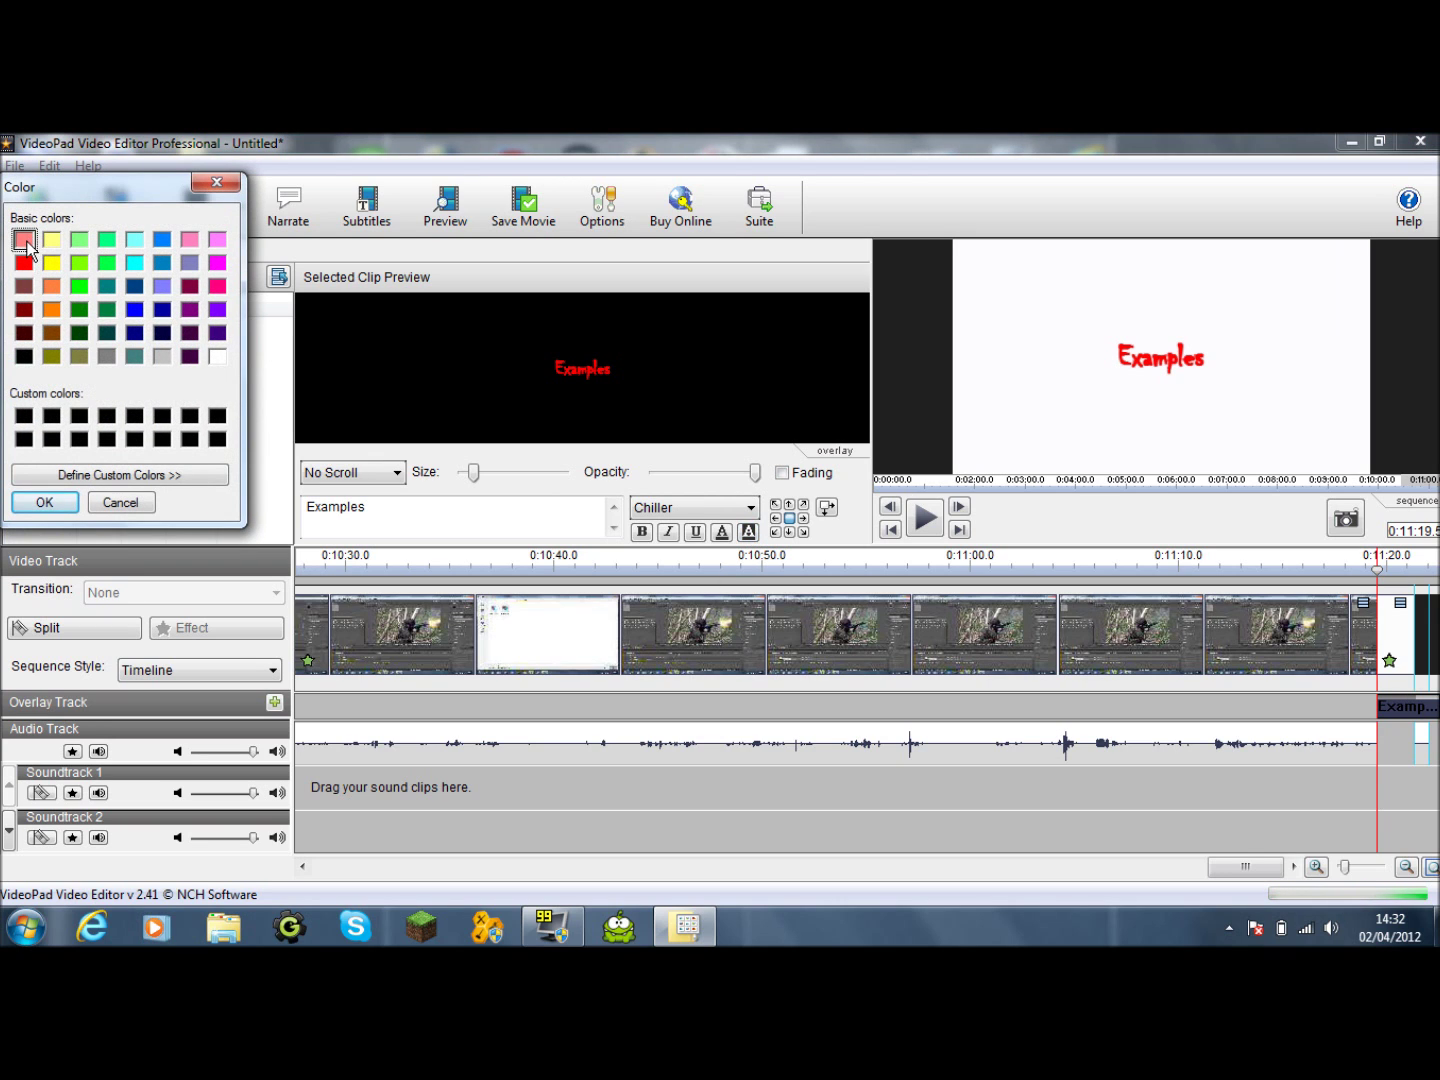
click(44, 502)
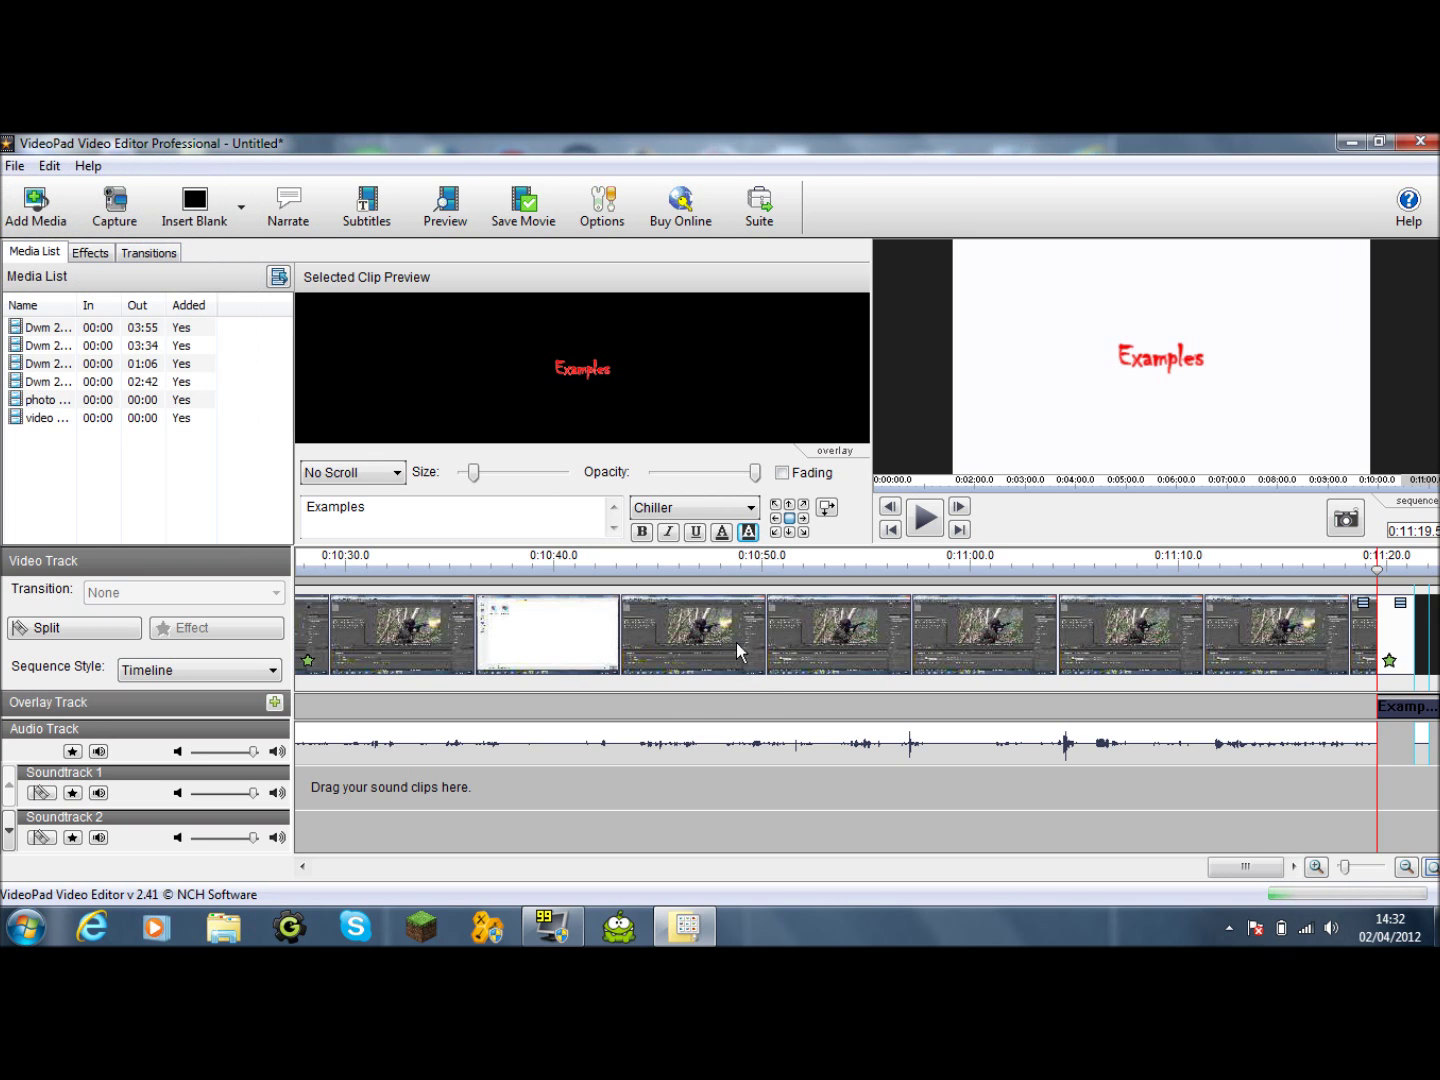
click(749, 532)
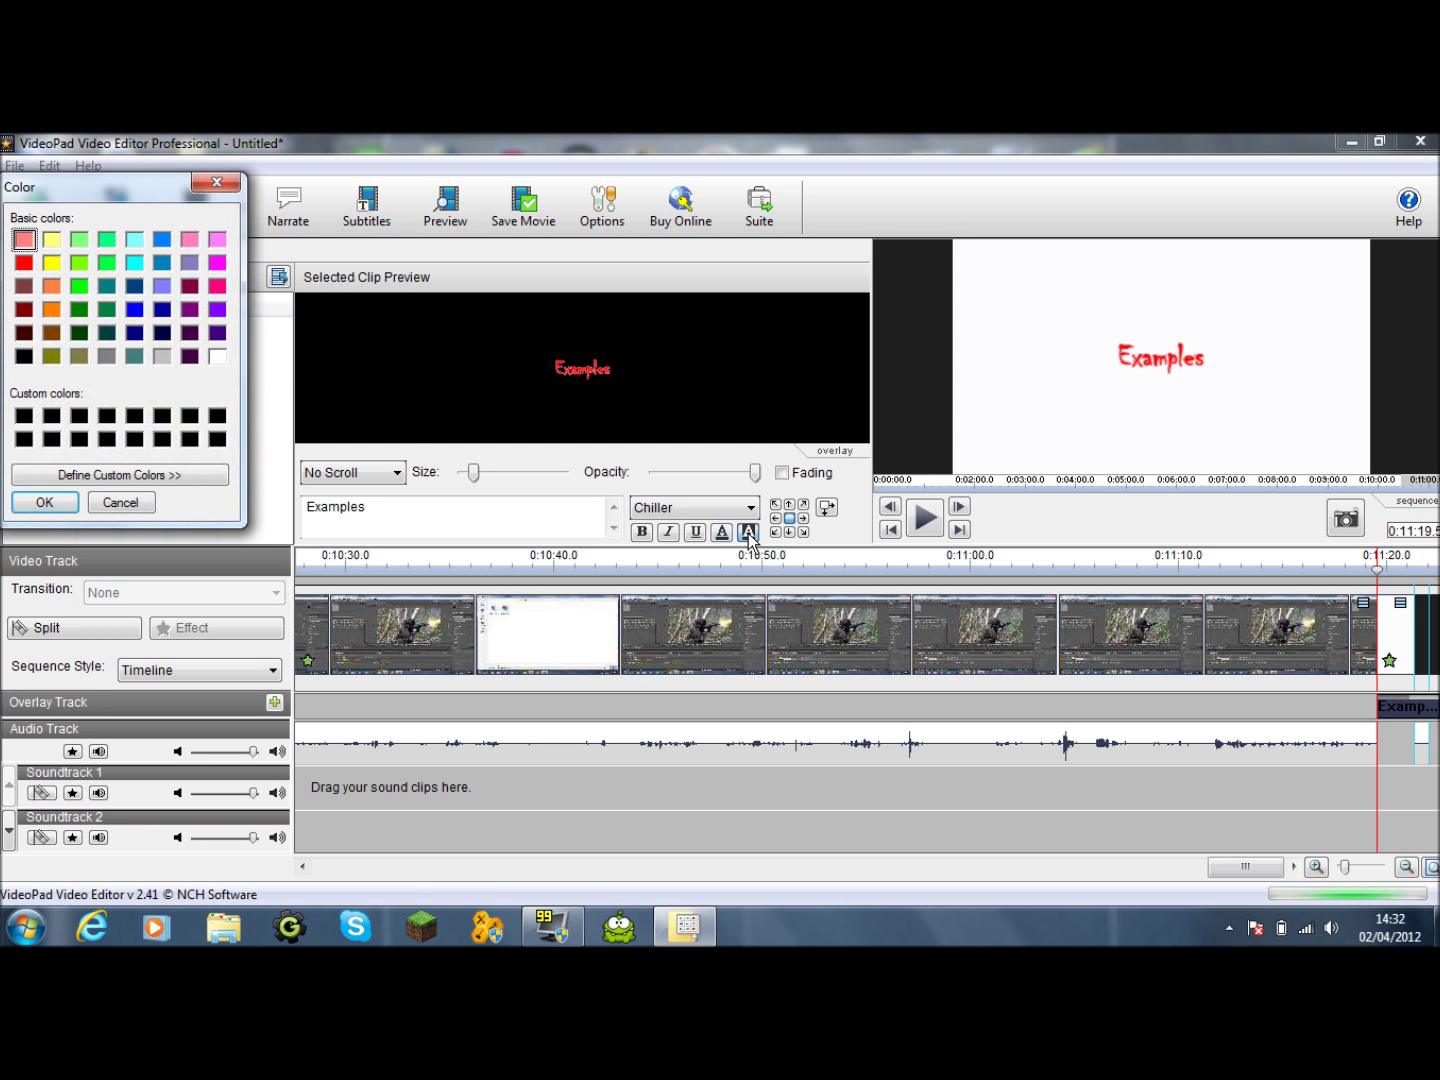
click(79, 285)
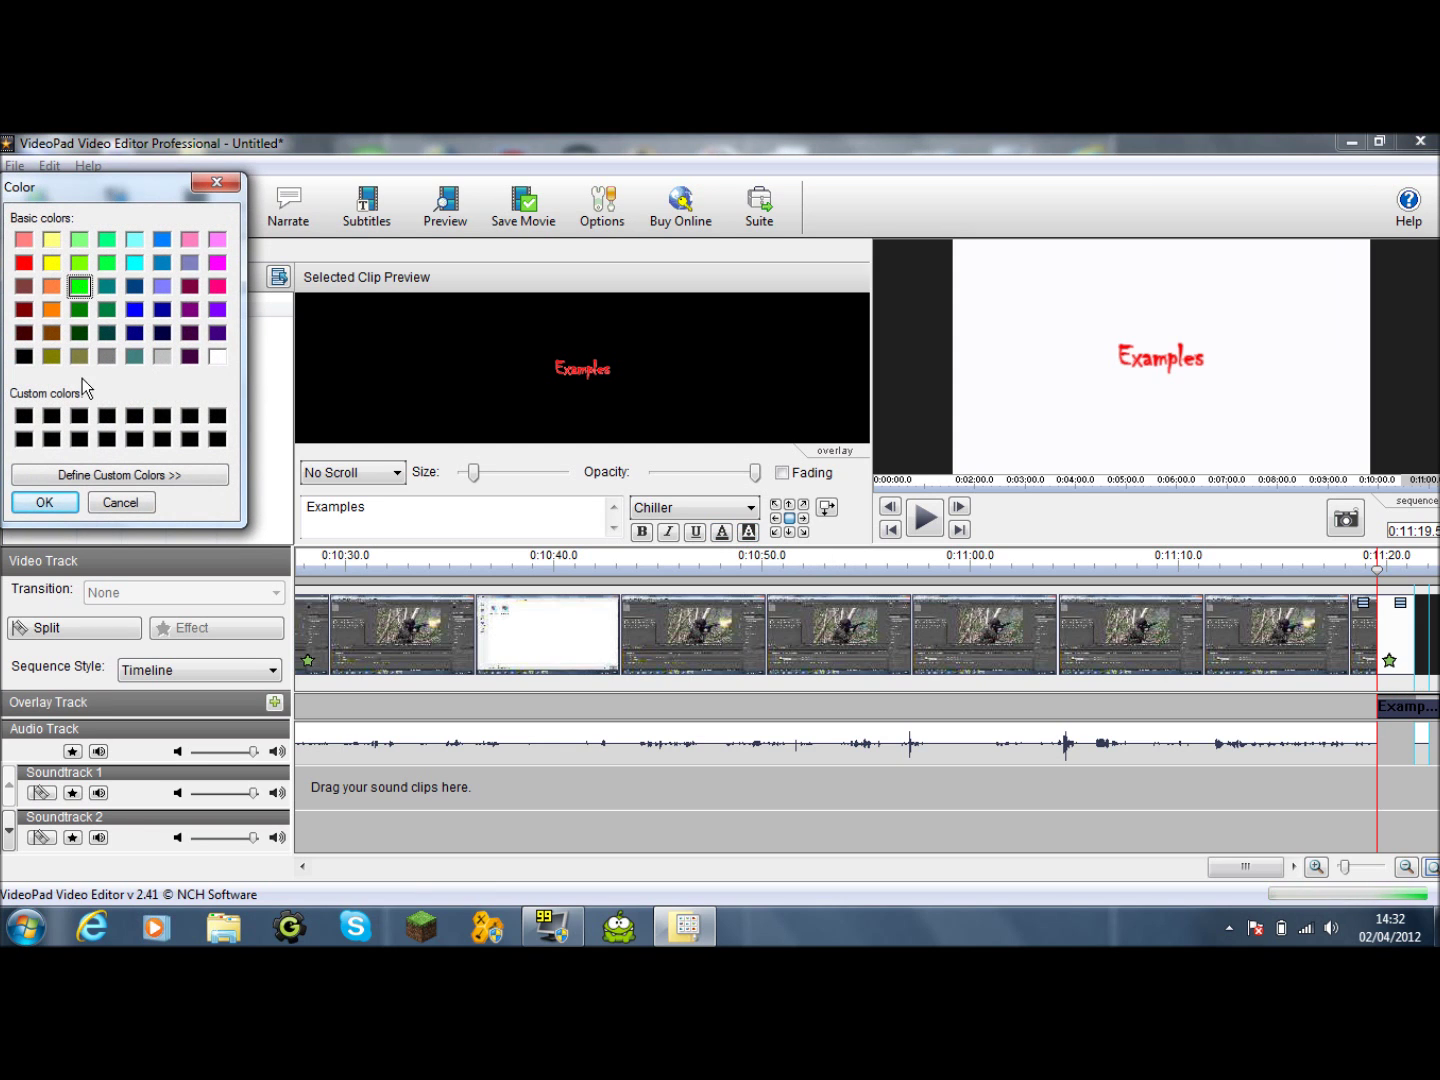
click(44, 502)
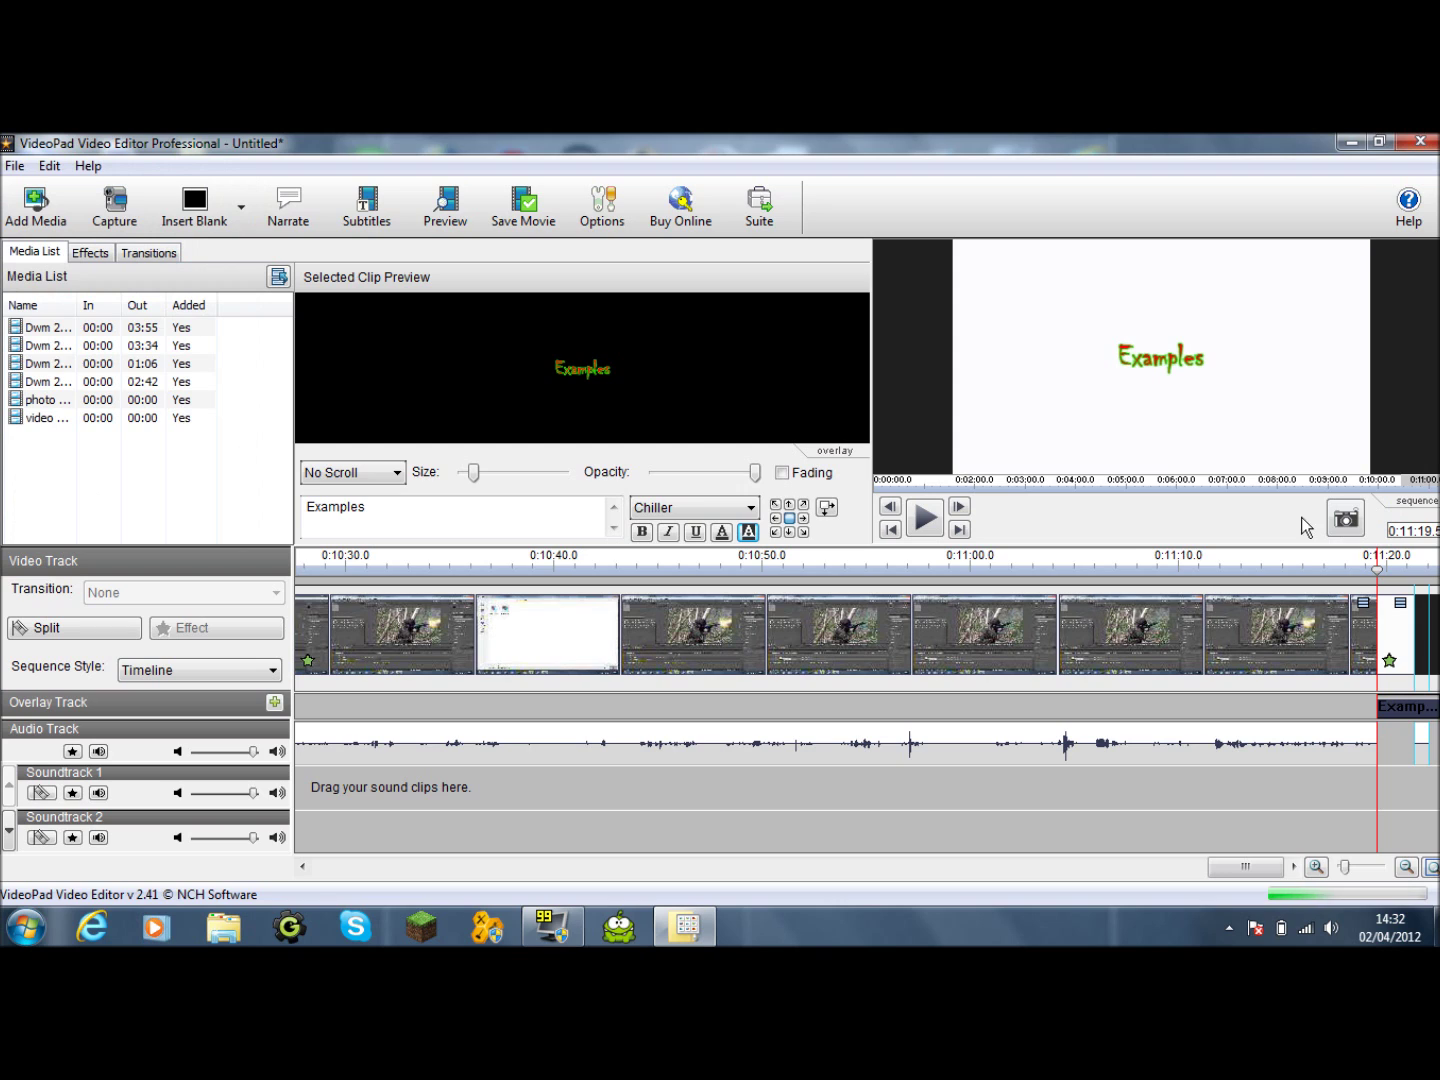
Enlarge the Examples text to span most of the frame, leaving scrolling on No Scroll
drag(474, 472, 501, 447)
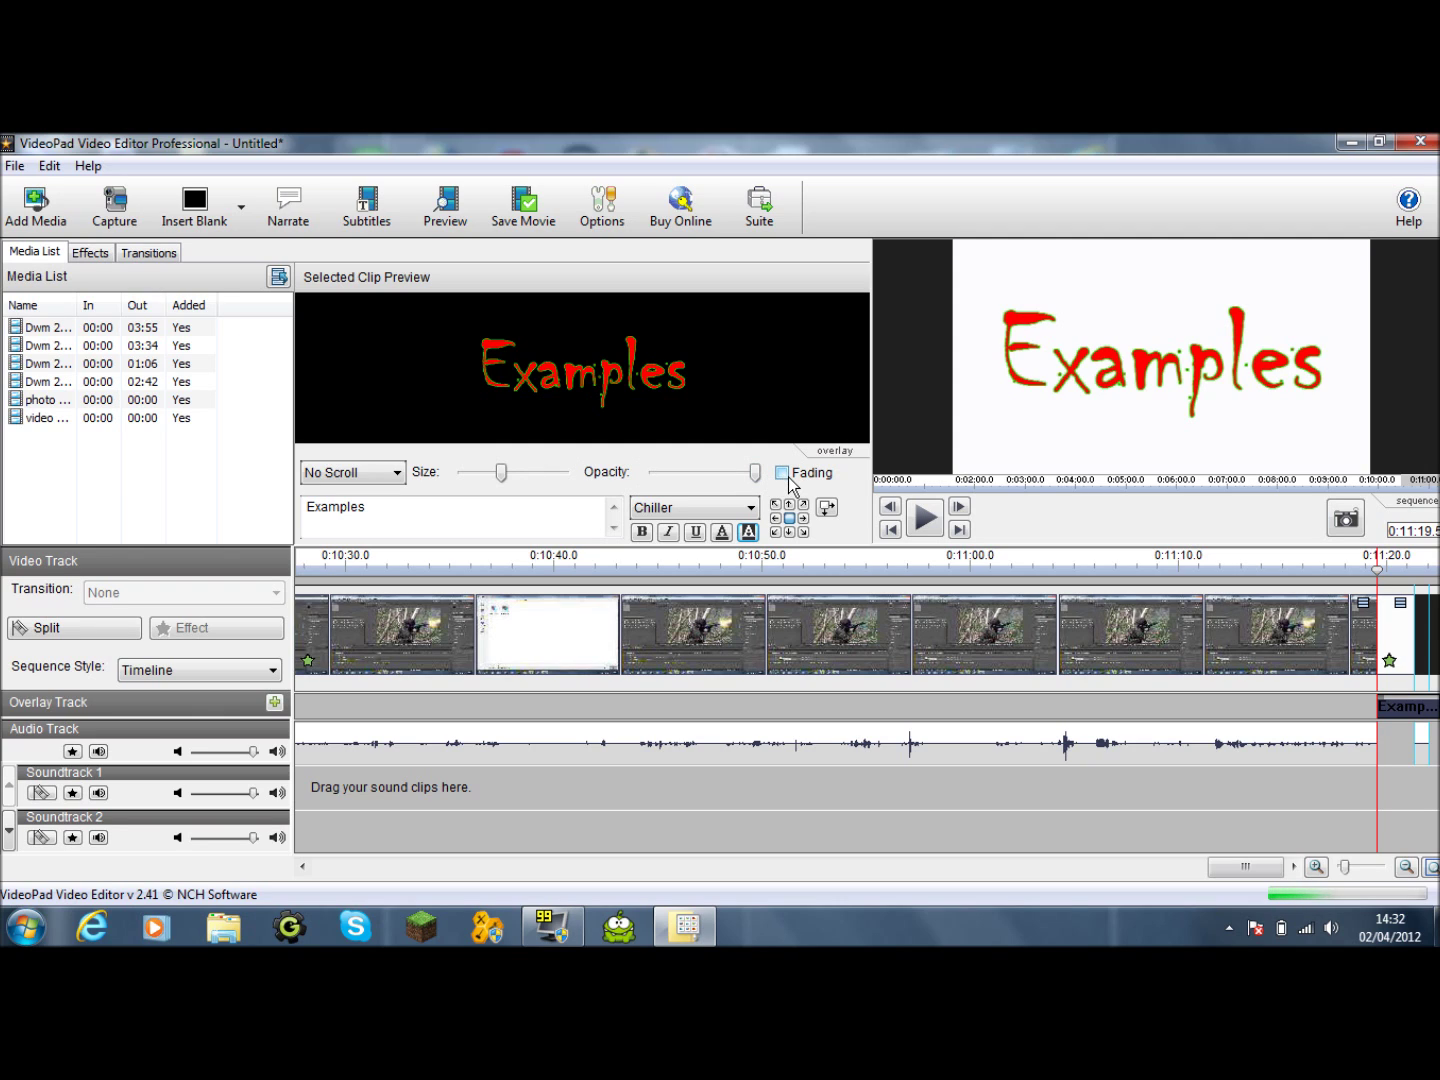
click(372, 472)
click(373, 487)
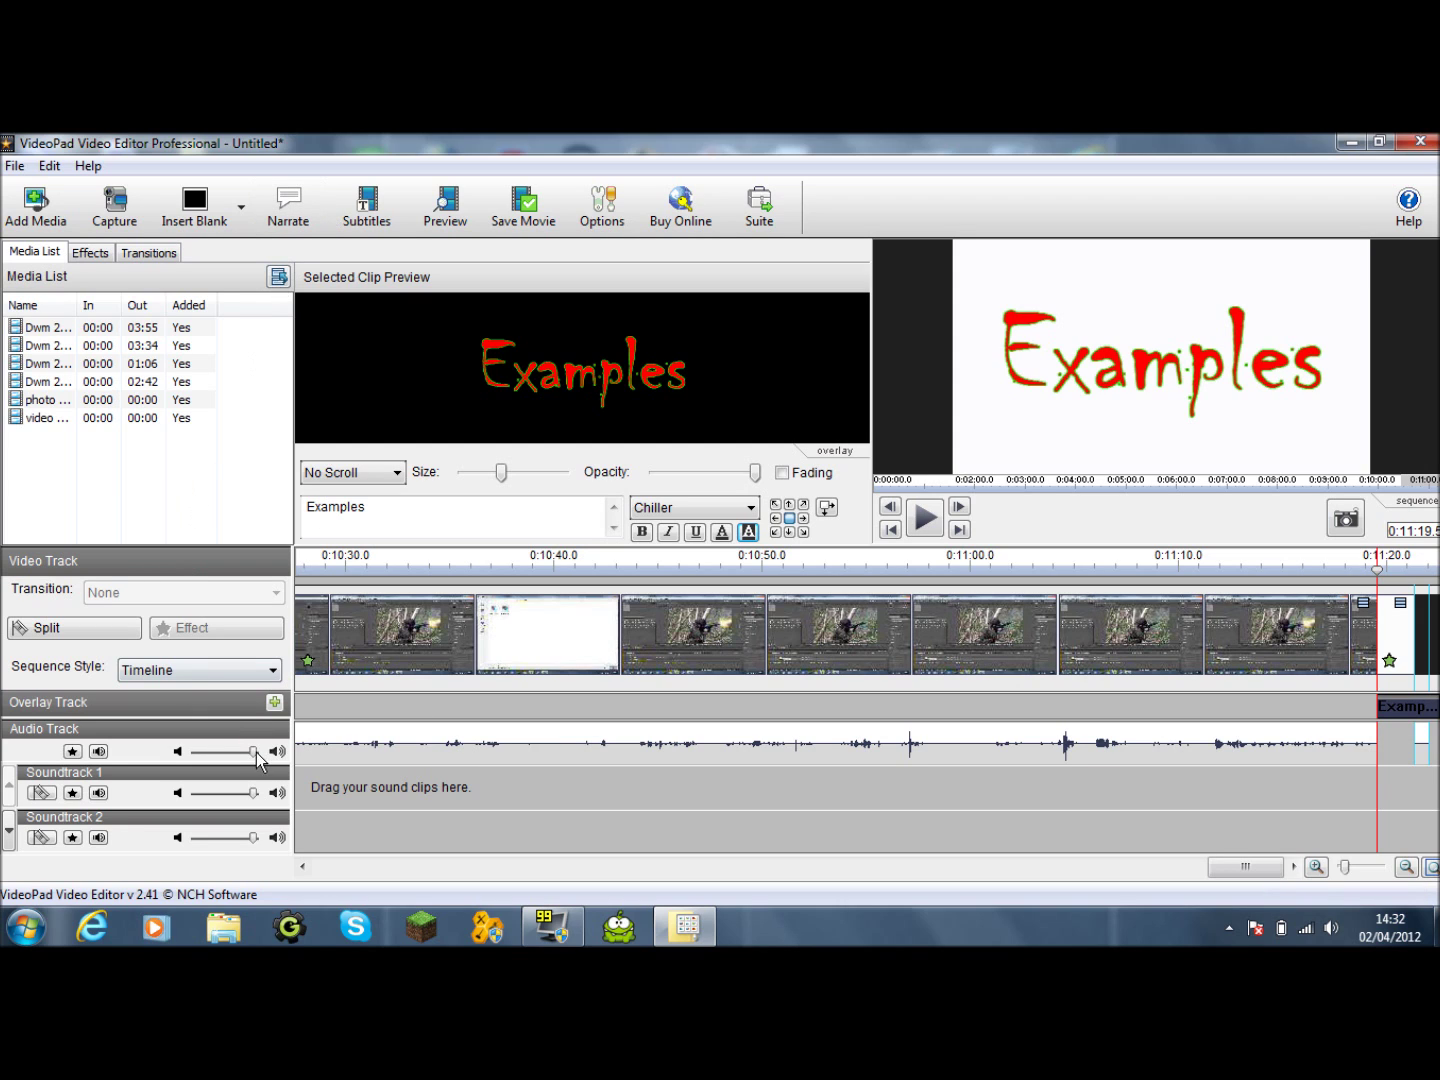
Unlink the clip's audio from its video and move that audio onto Soundtrack 1
click(399, 743)
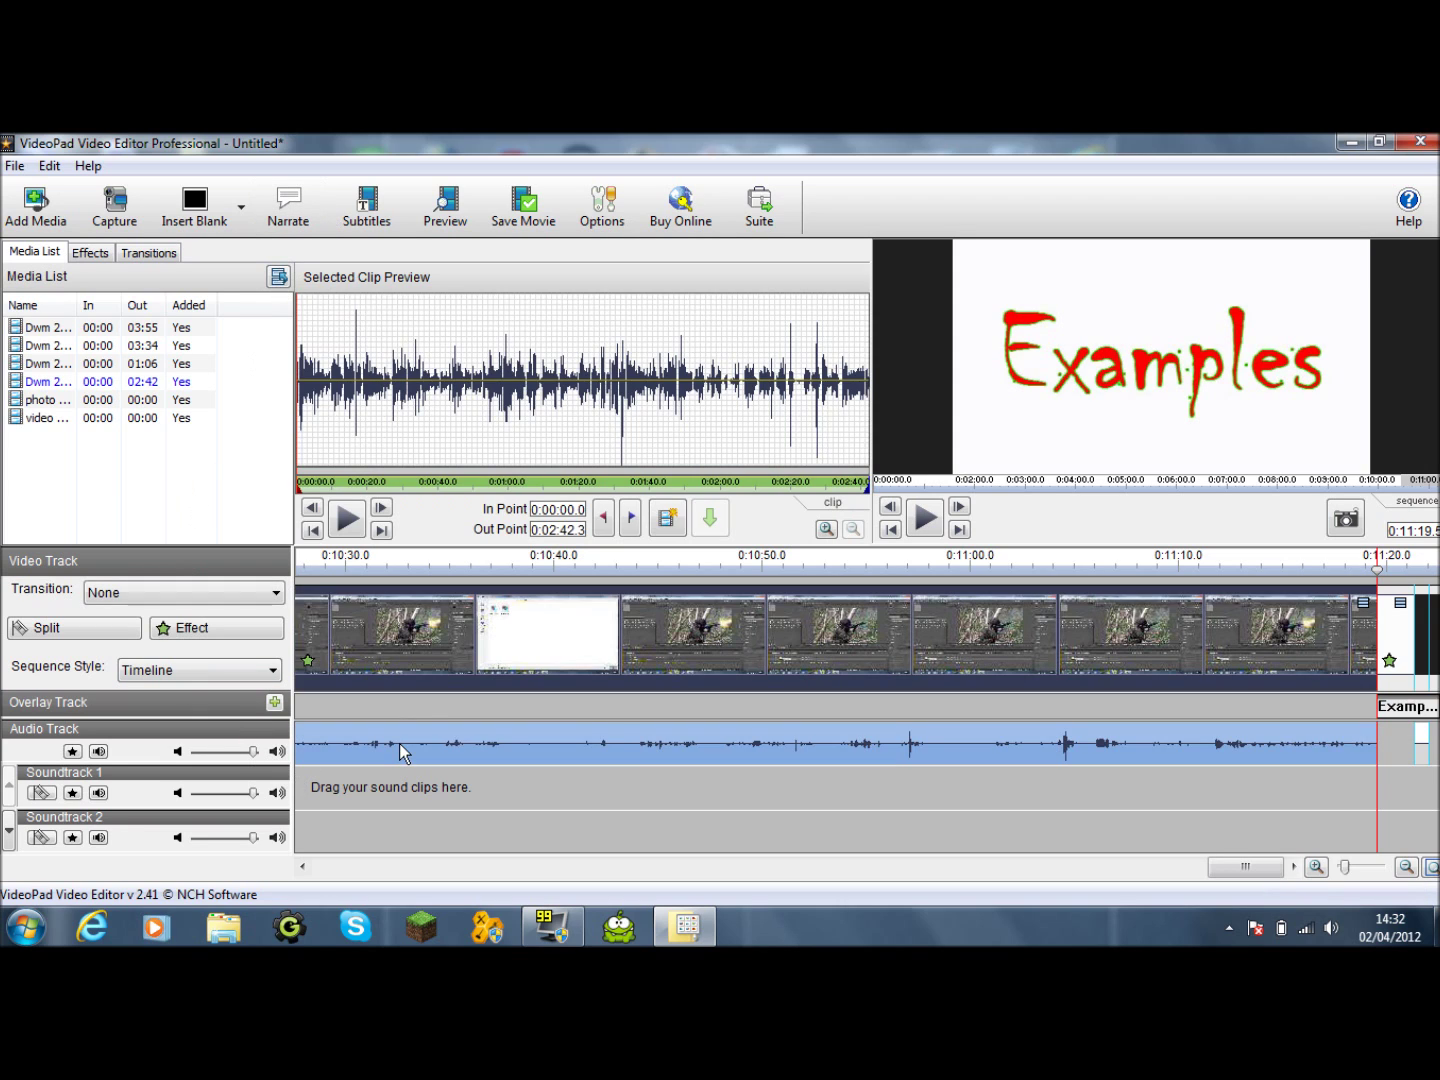
right_click(399, 743)
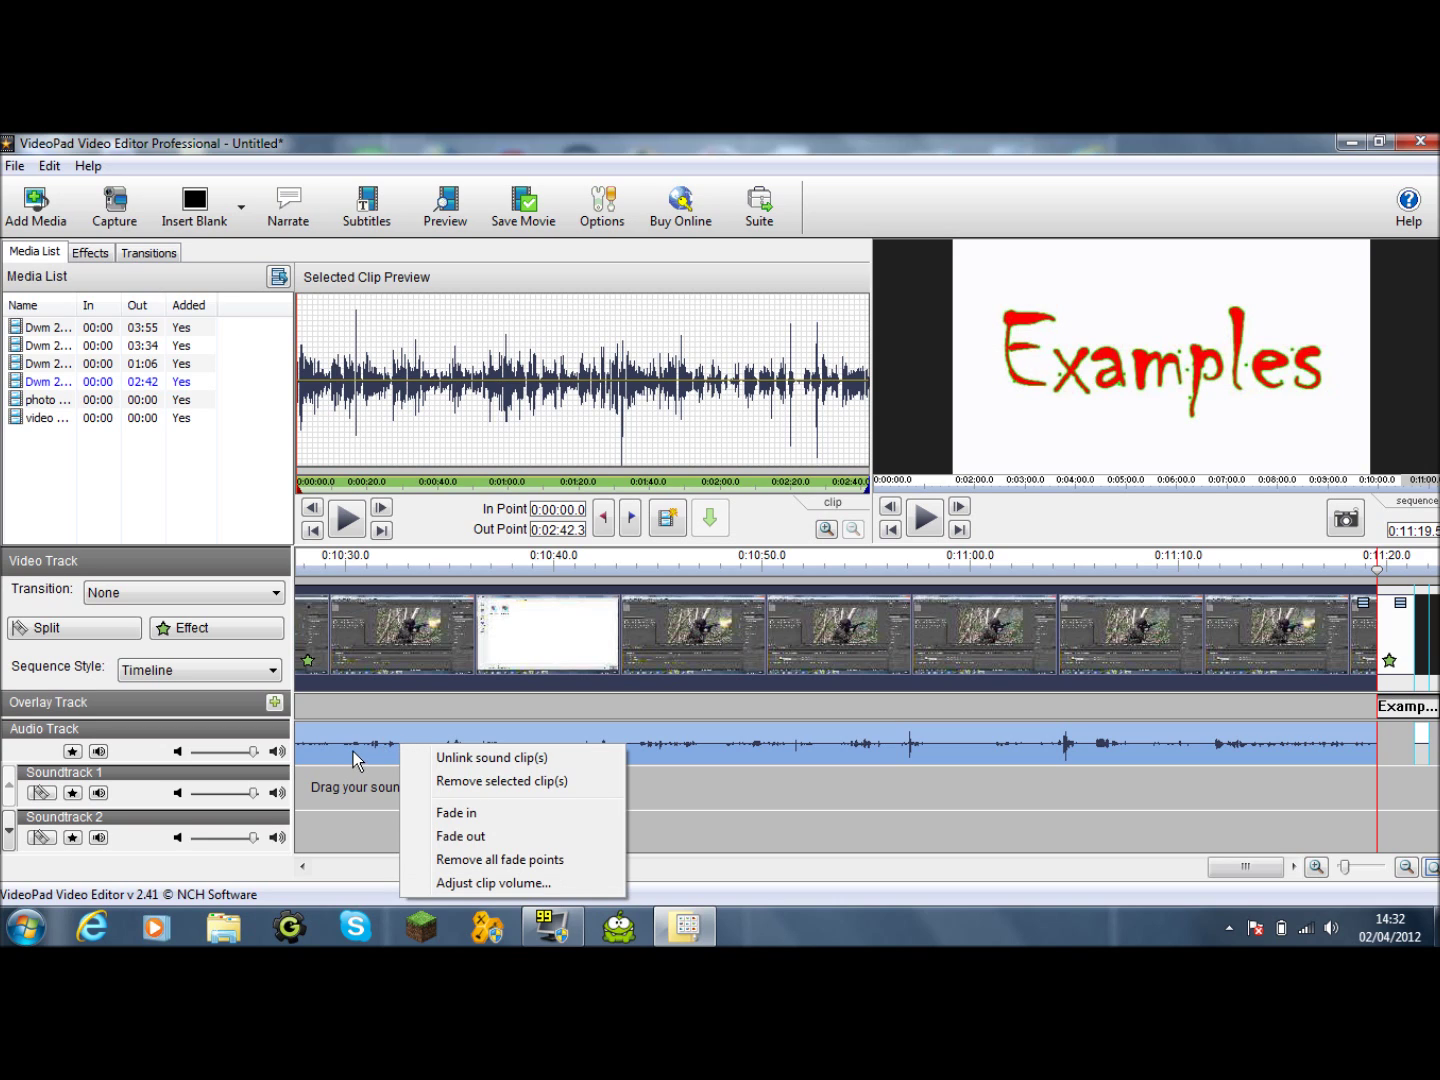
click(420, 757)
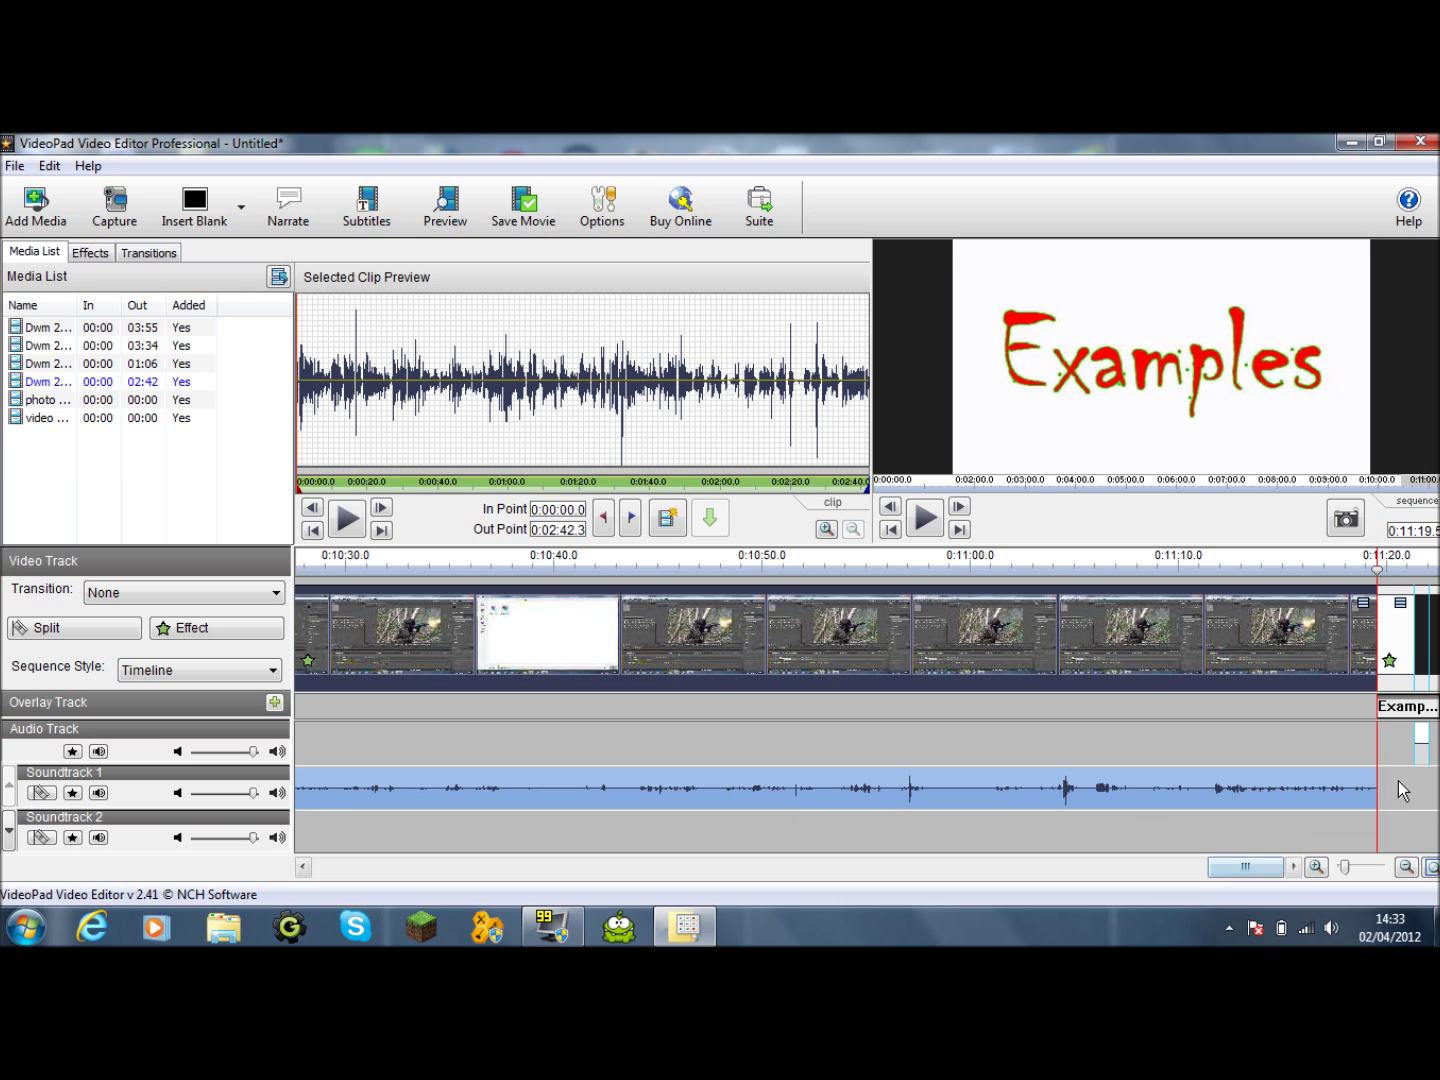
mouse_move(1380, 788)
mouse_down()
mouse_move(1166, 812)
mouse_move(1159, 797)
mouse_move(1378, 795)
mouse_up()
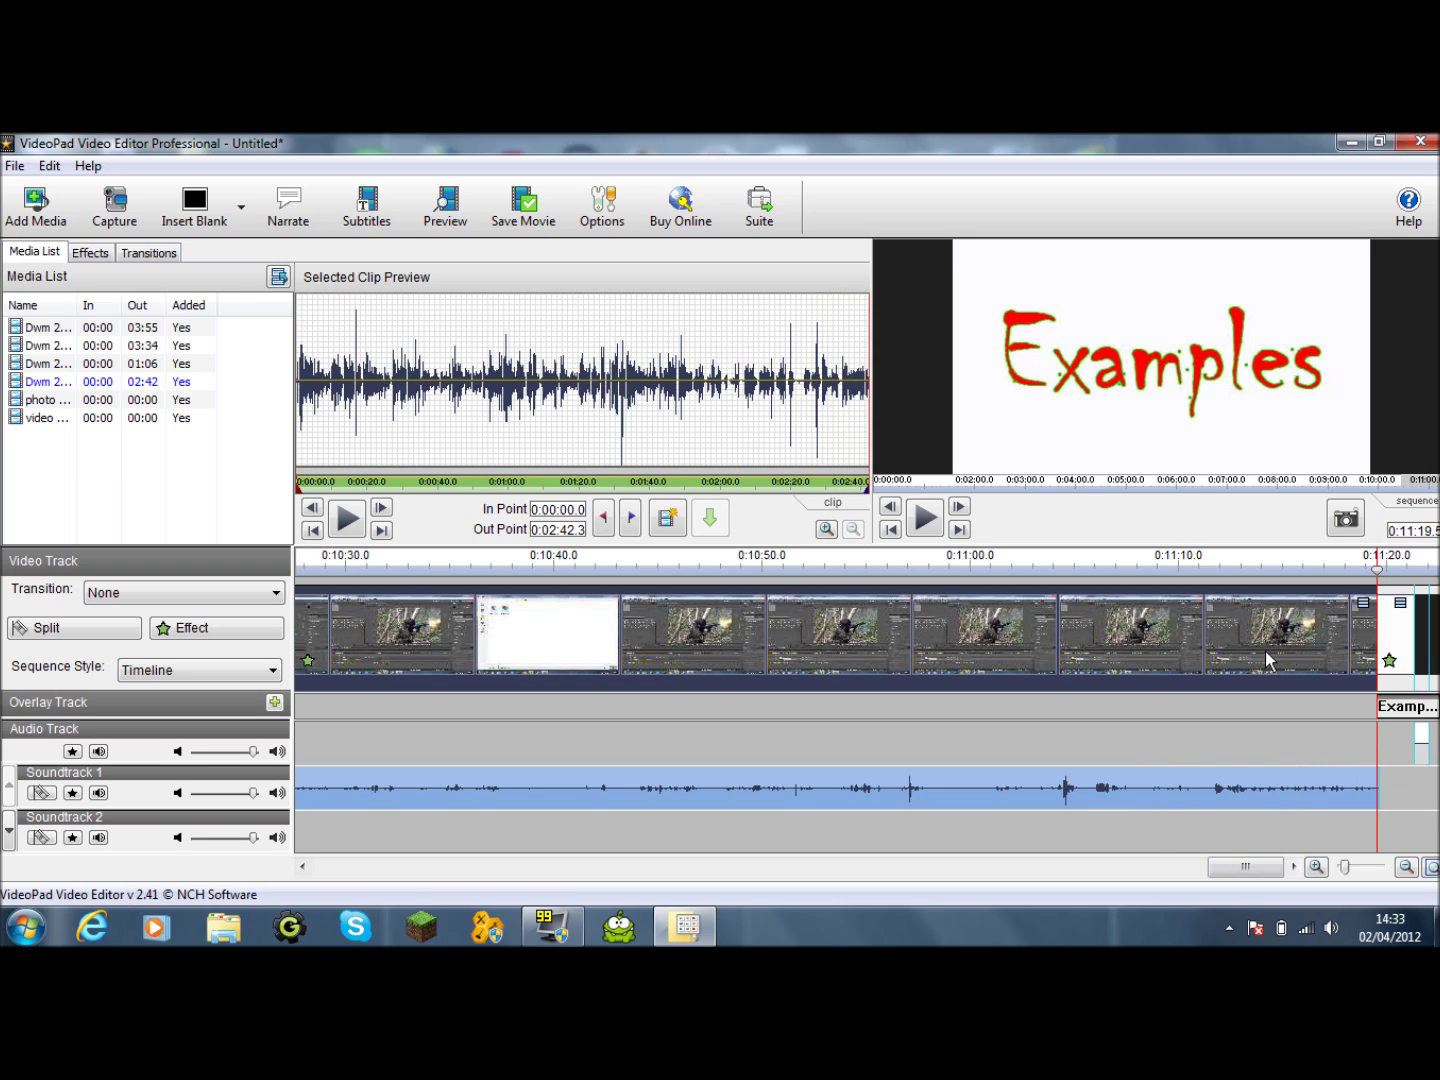
Raise the Soundtrack 1 audio clip's volume to 12dB
right_click(1336, 798)
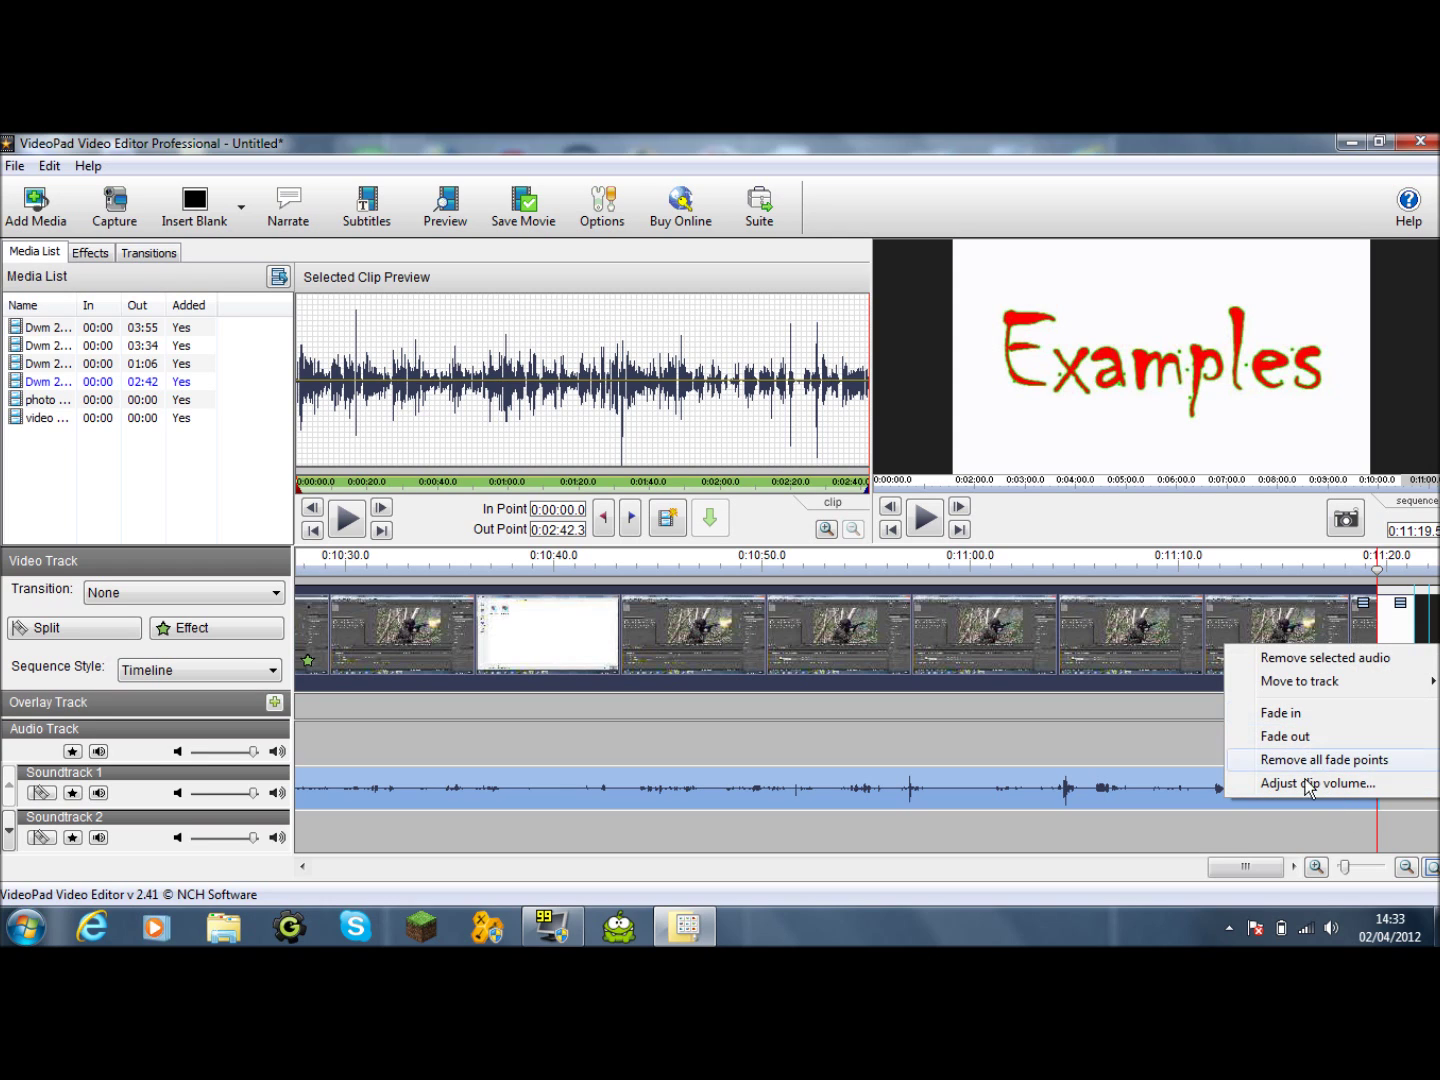
click(1315, 790)
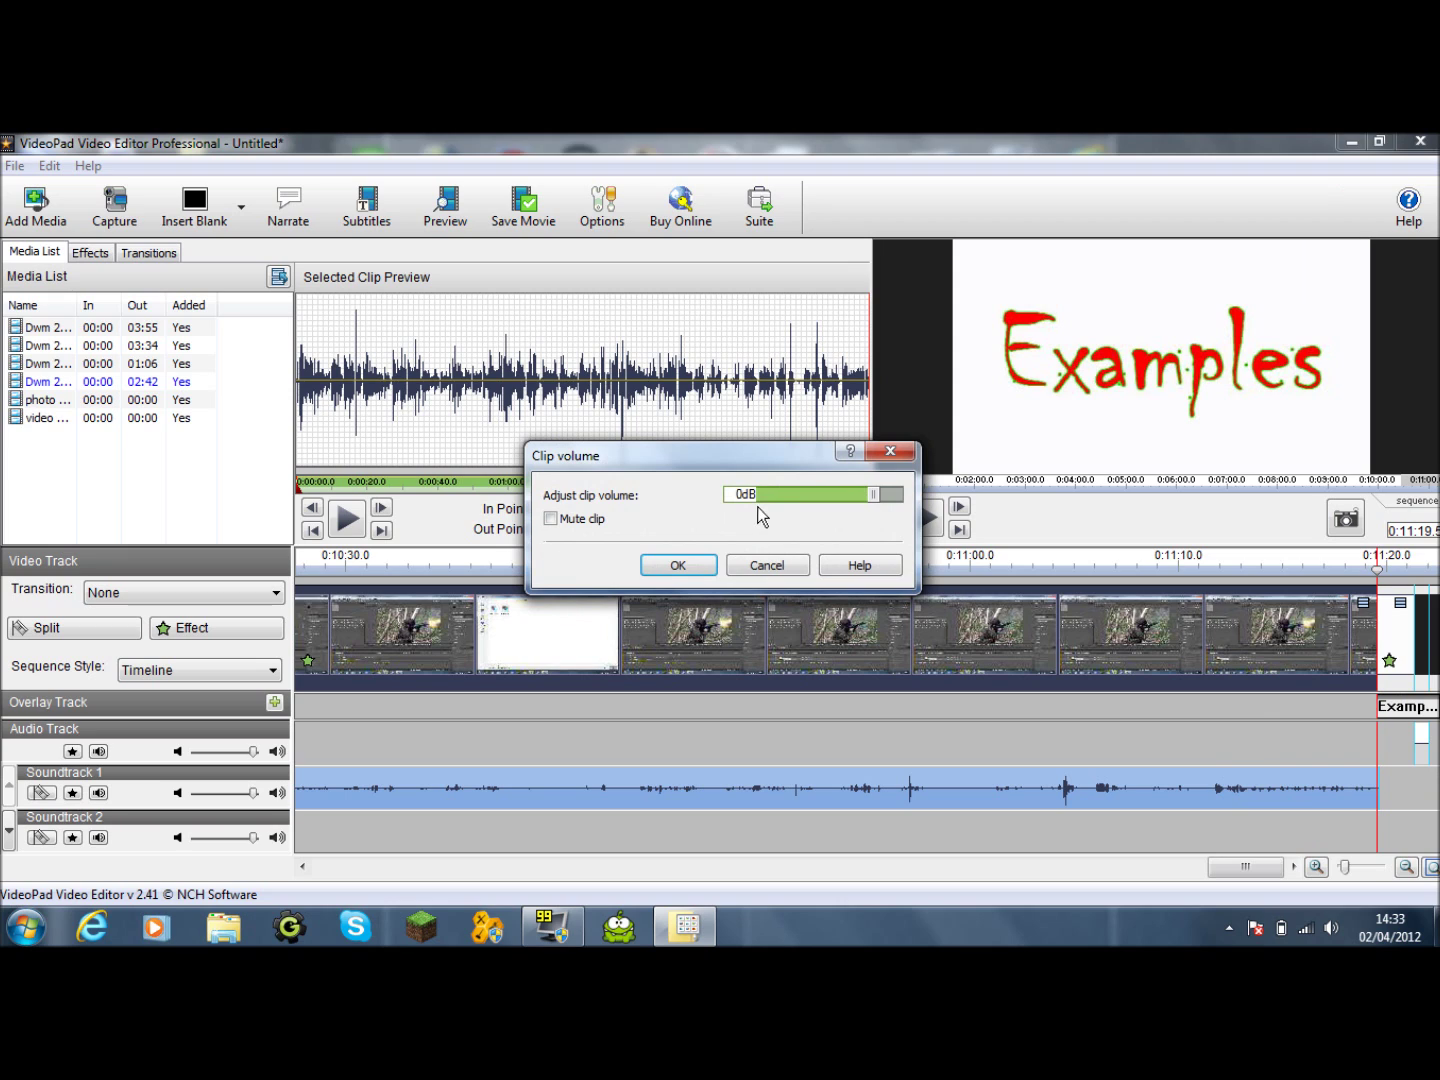
drag(875, 494, 905, 499)
click(677, 566)
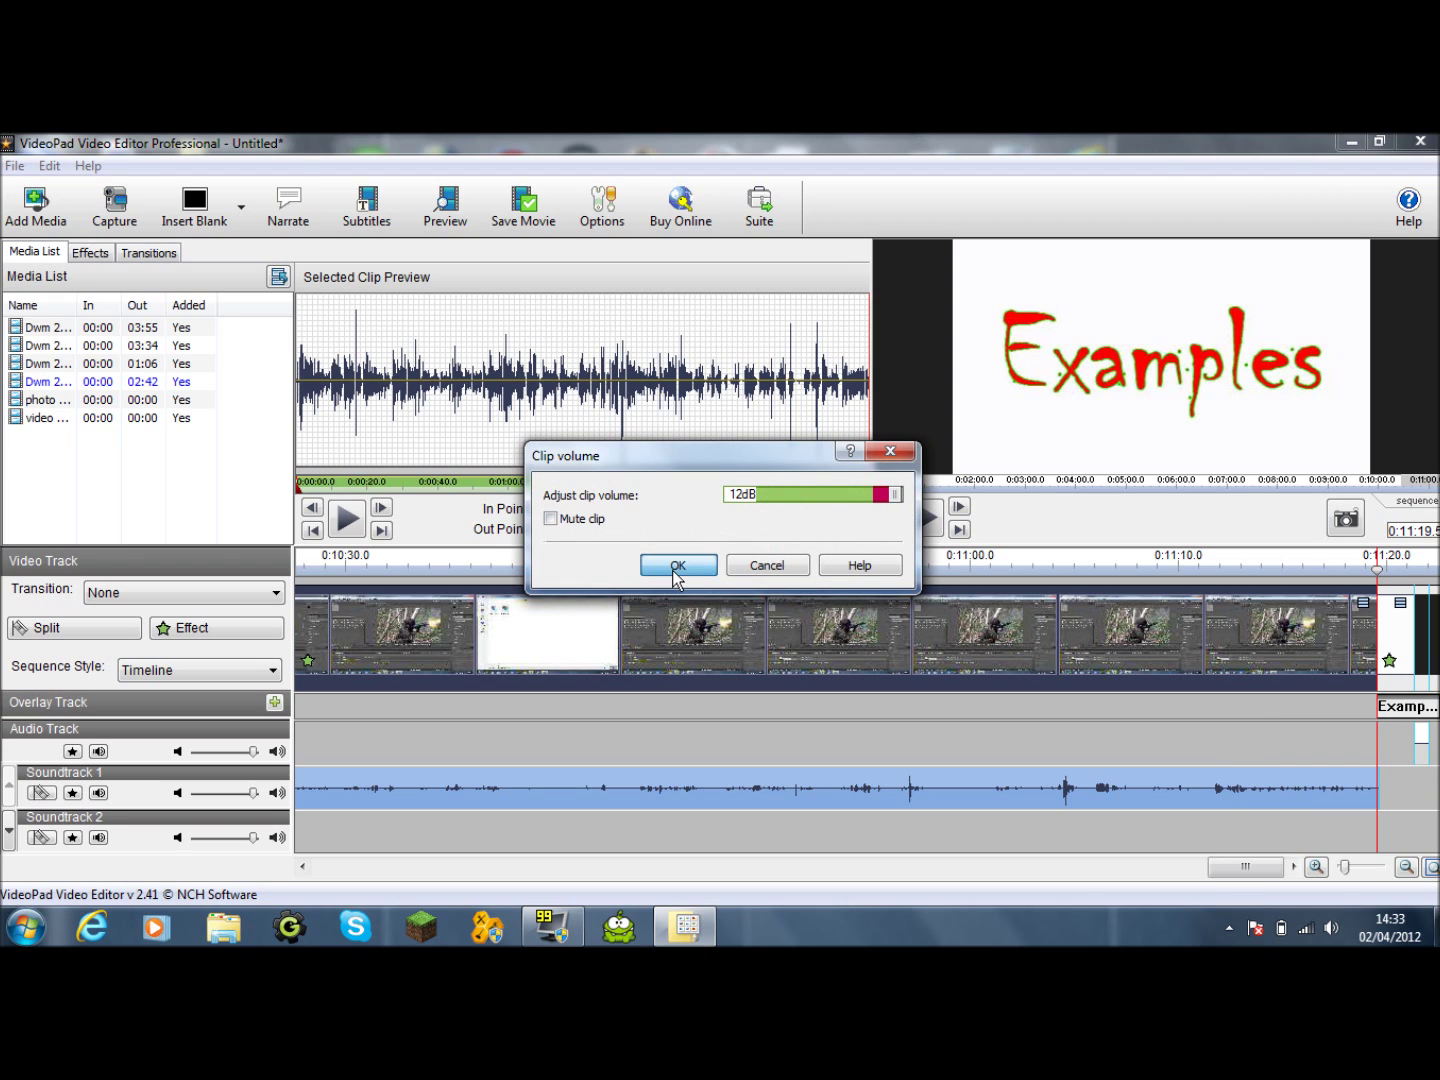
Dismiss the audio clip's Move to track menu without changes and deselect the clip
right_click(963, 784)
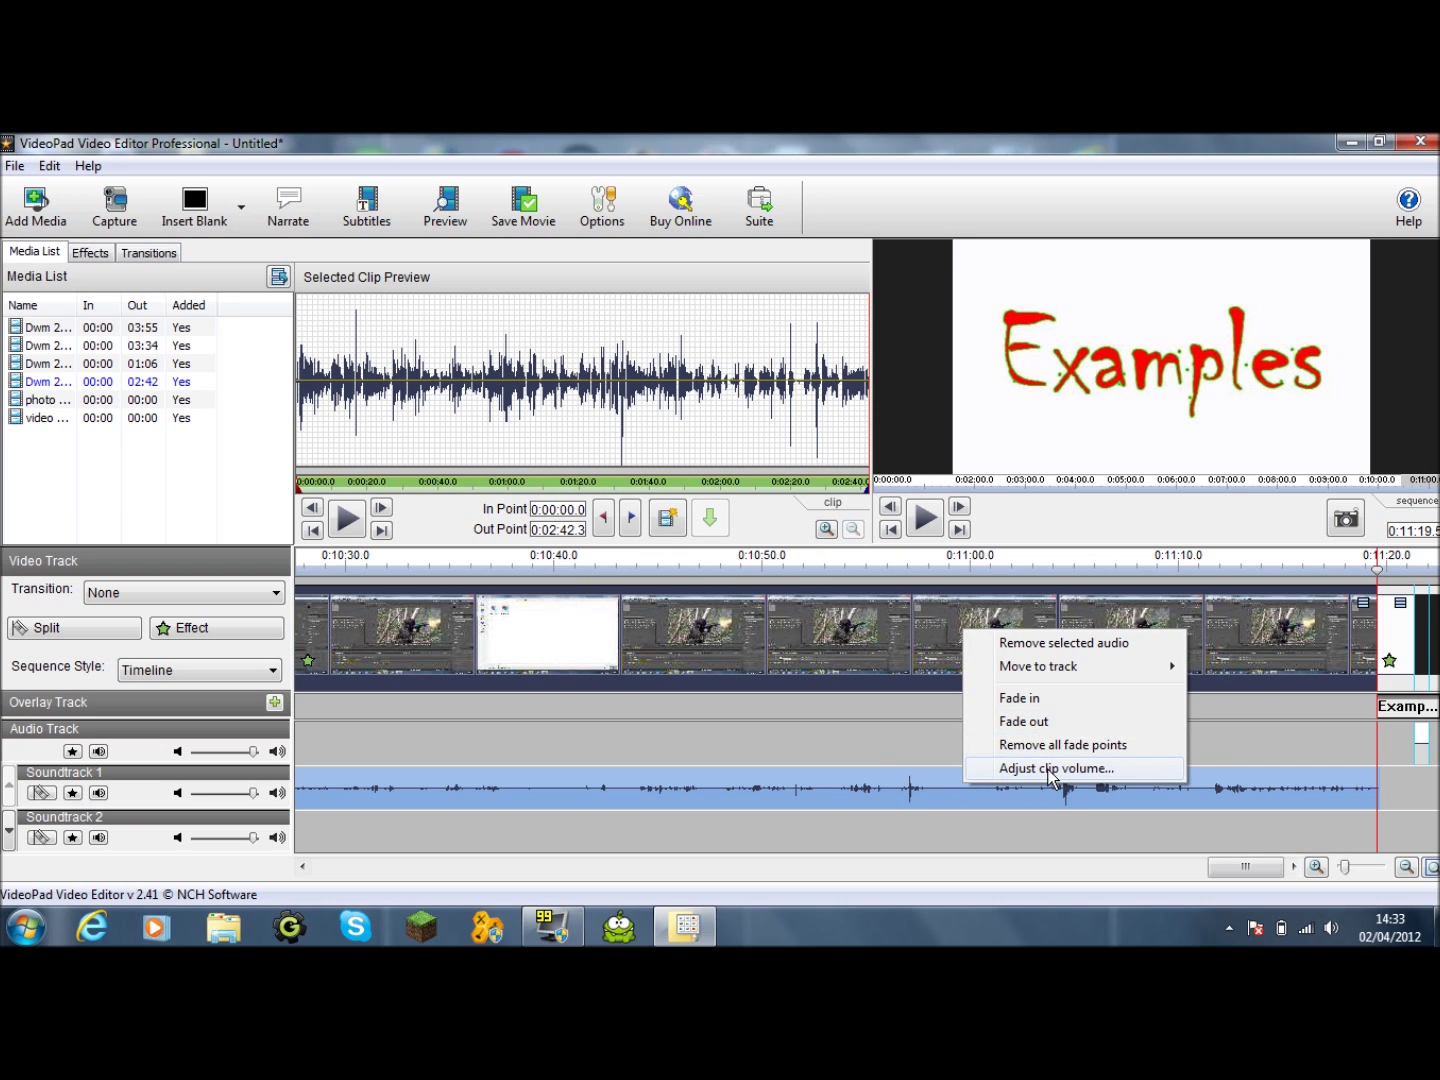
mouse_move(1038, 672)
click(930, 825)
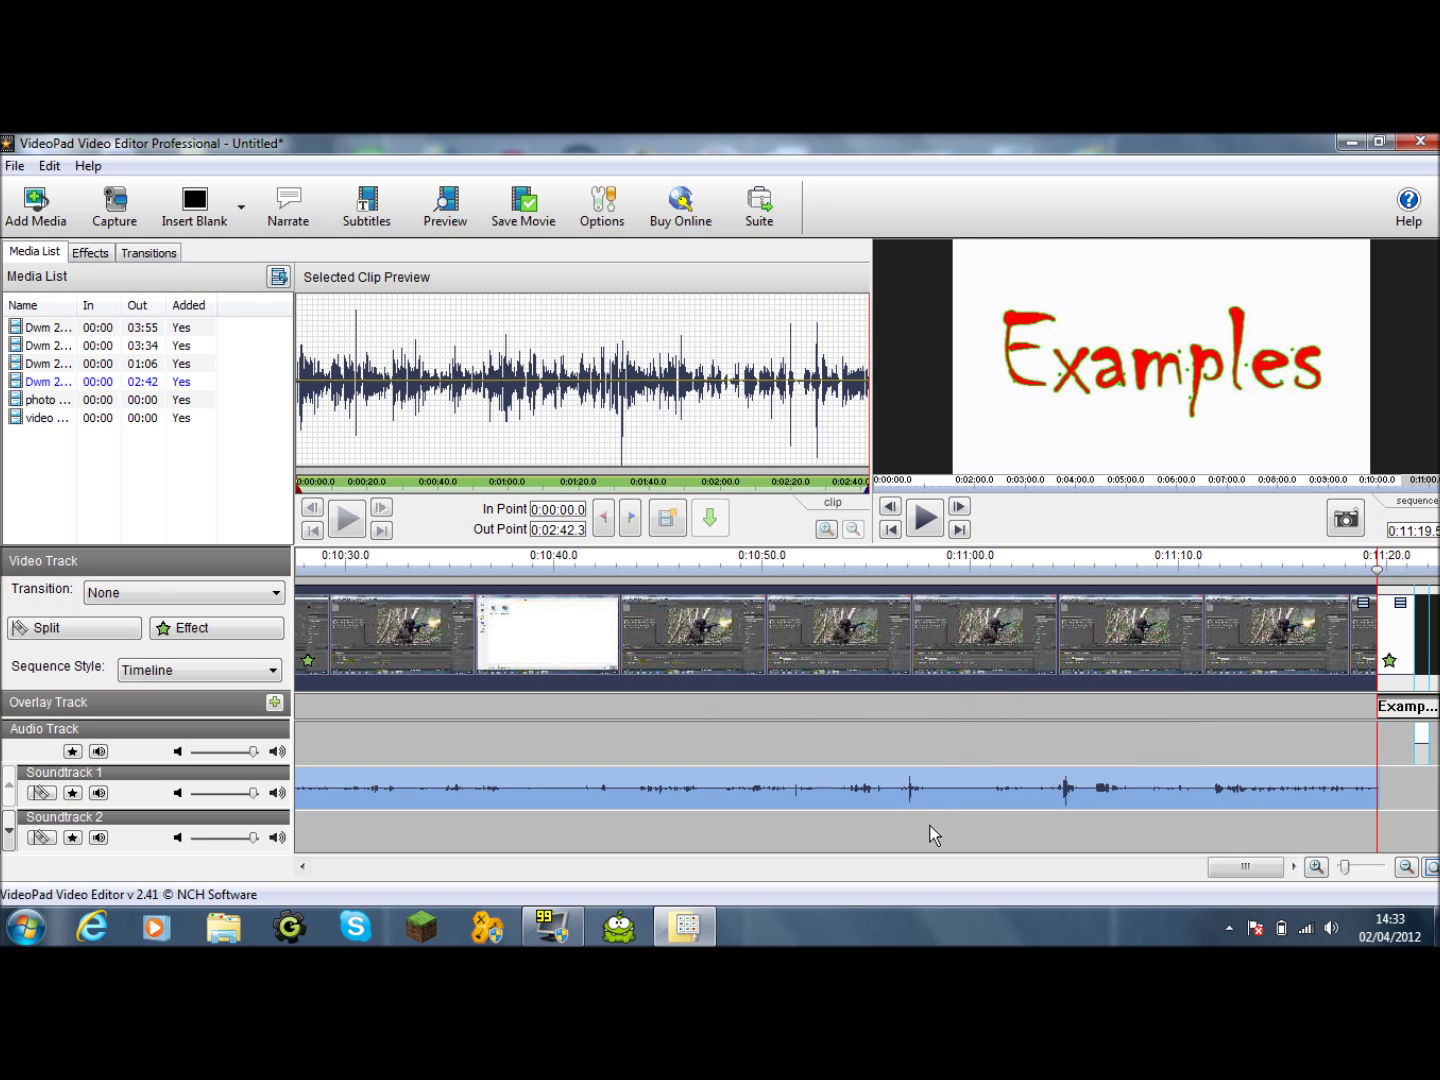
right_click(841, 794)
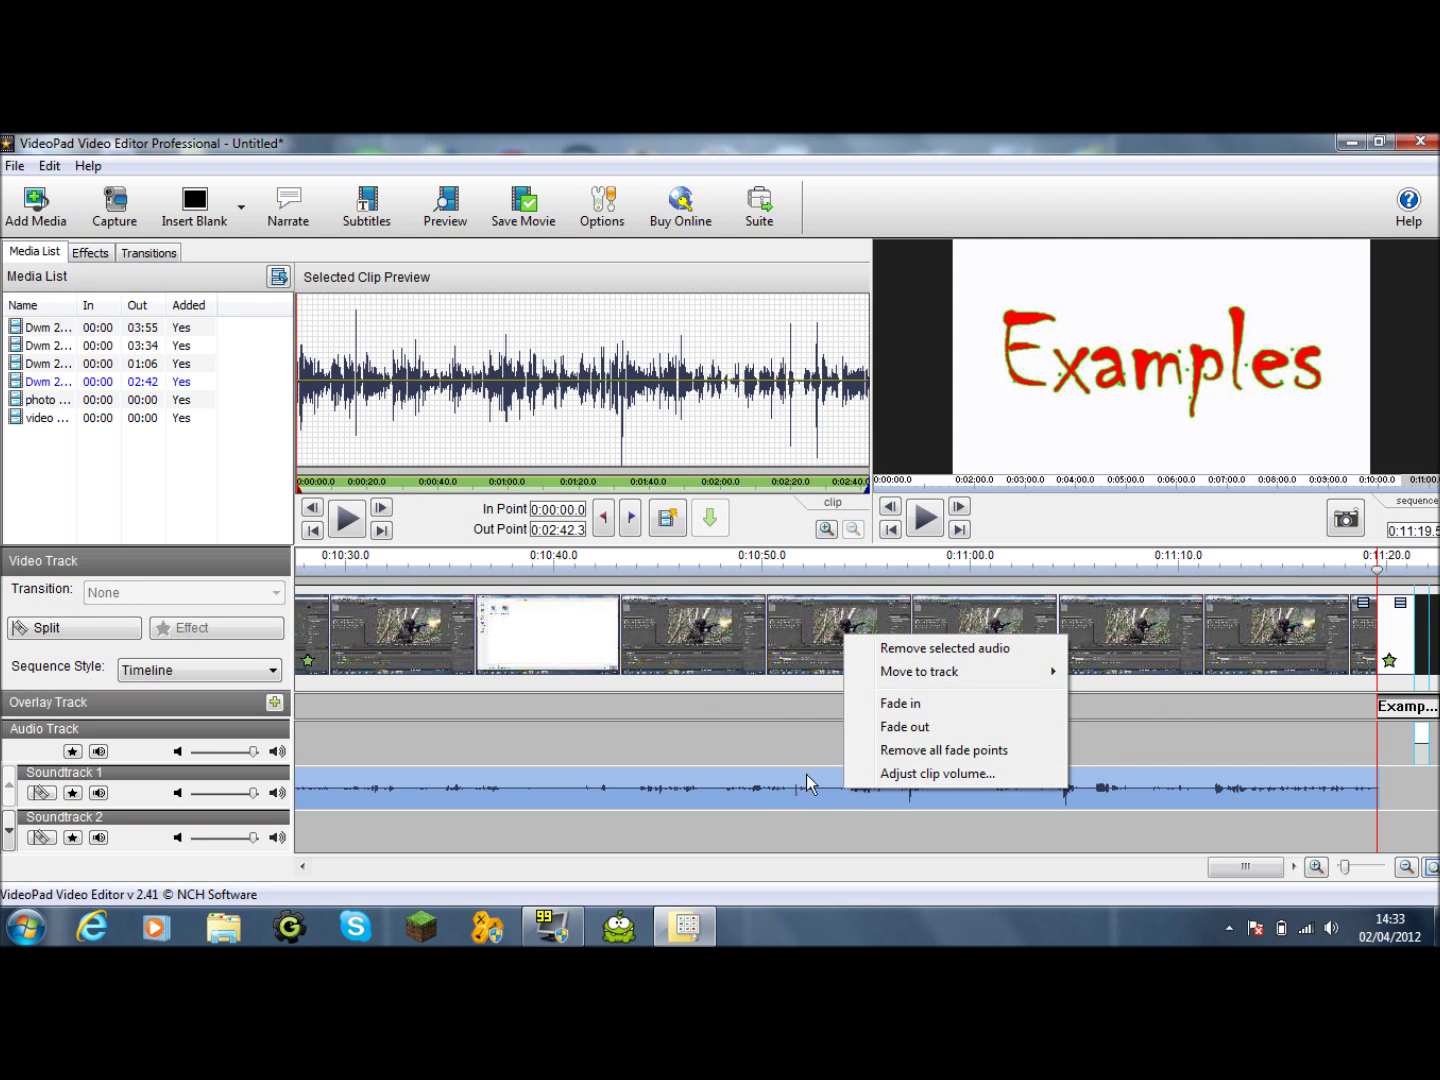
mouse_move(925, 678)
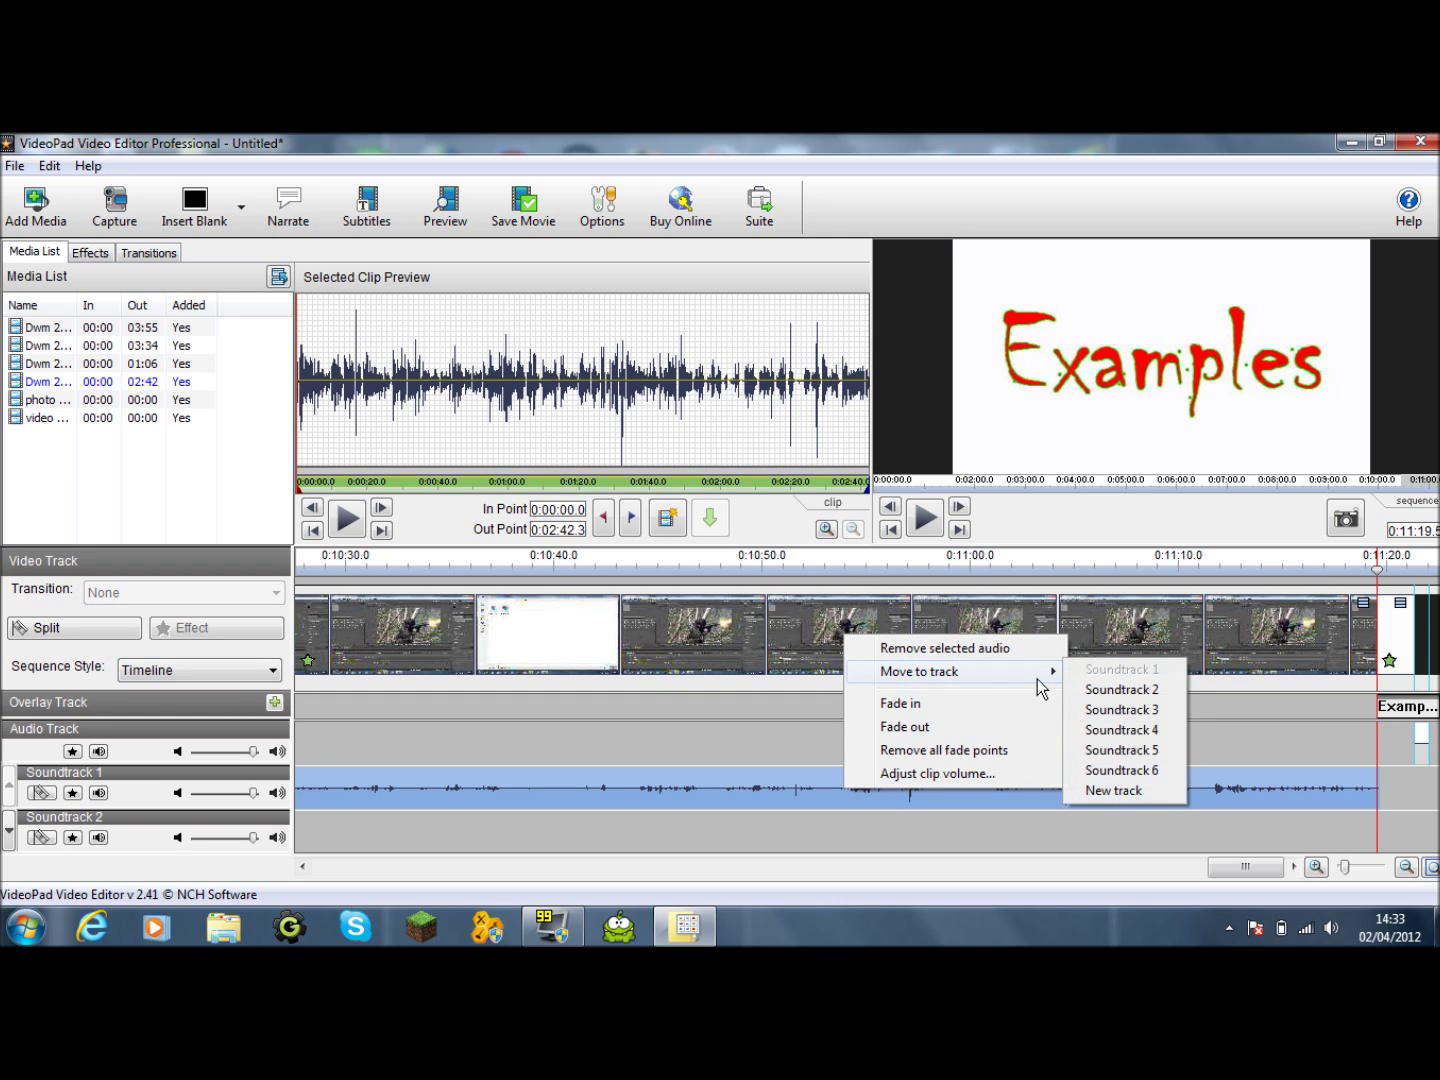
click(728, 825)
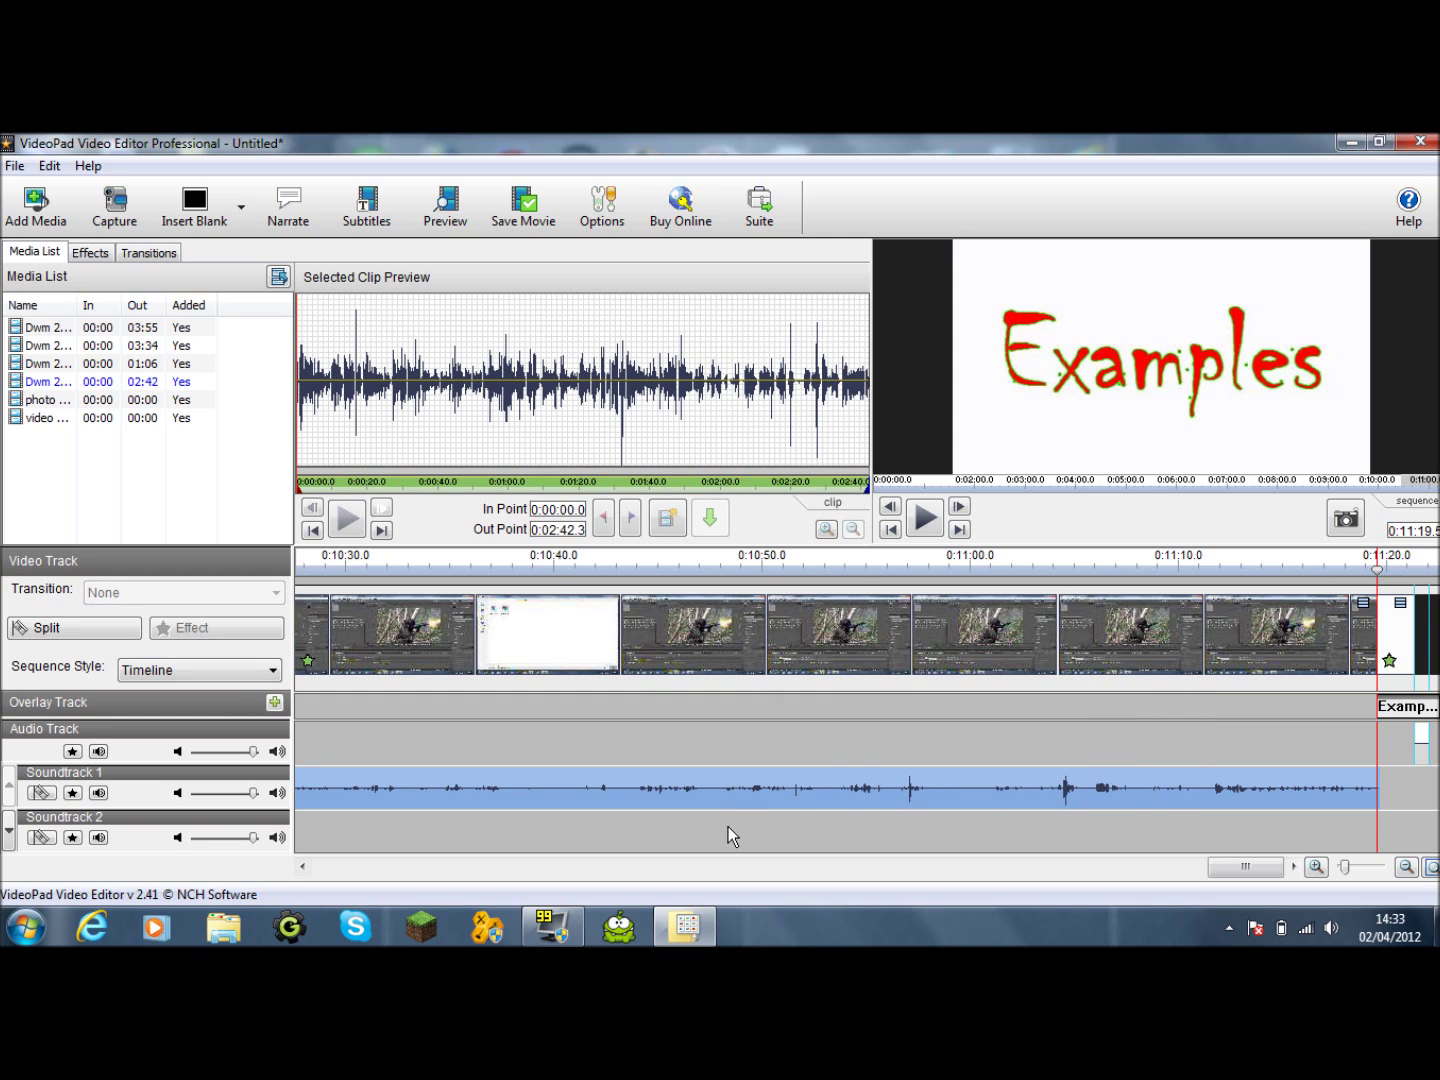
click(728, 826)
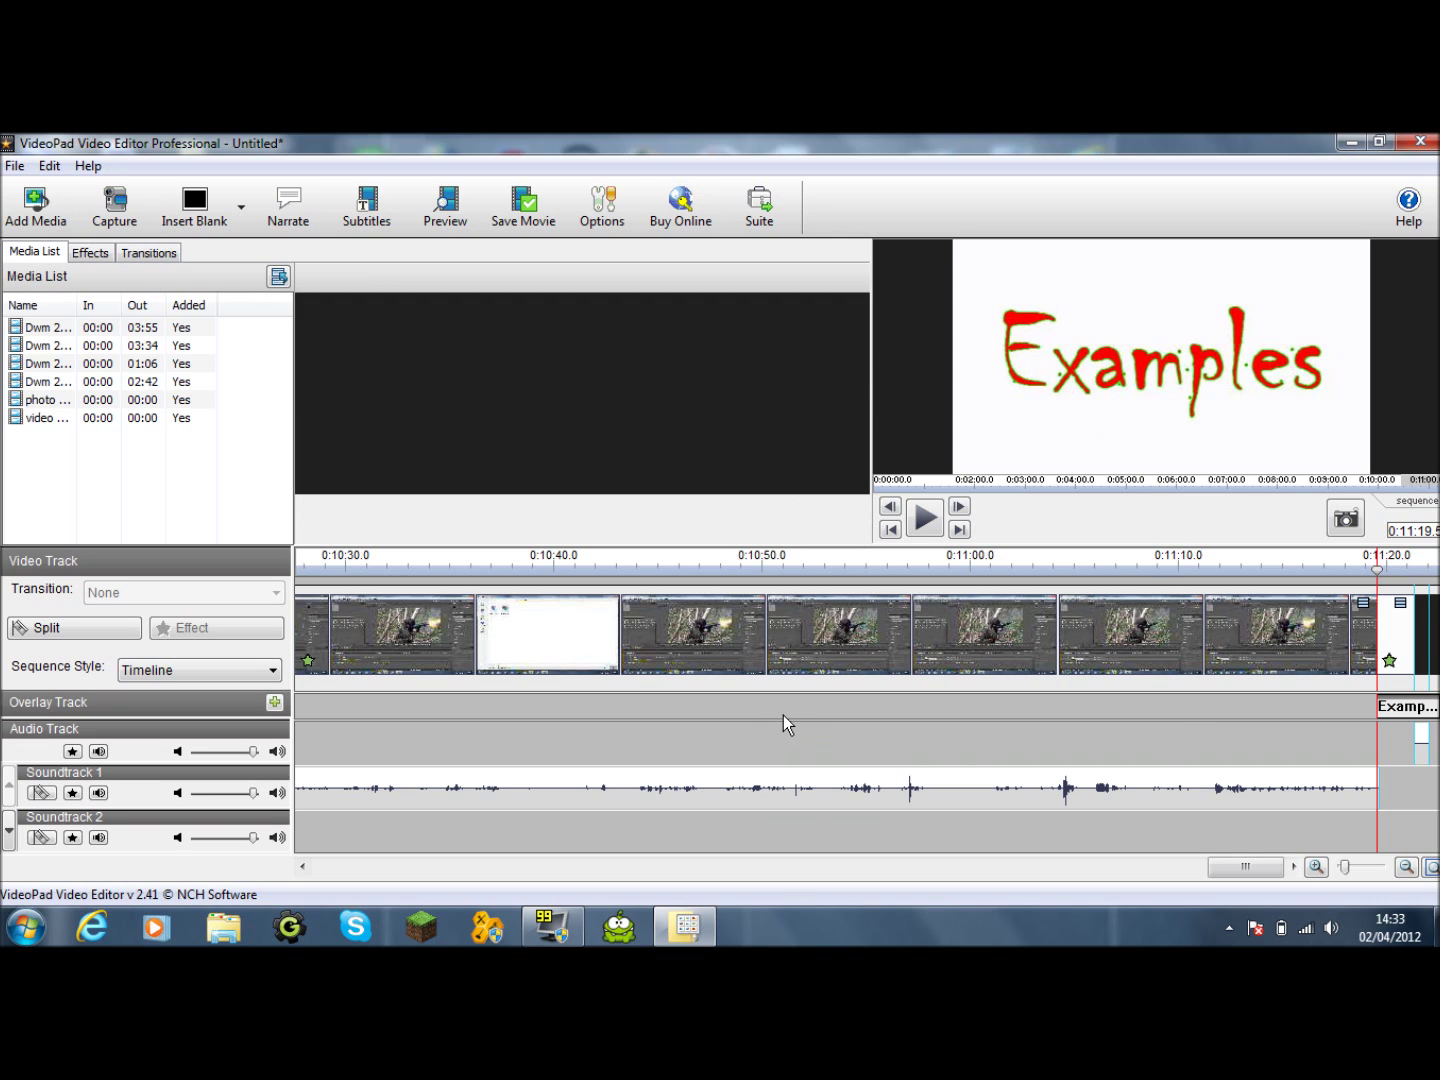
click(1424, 748)
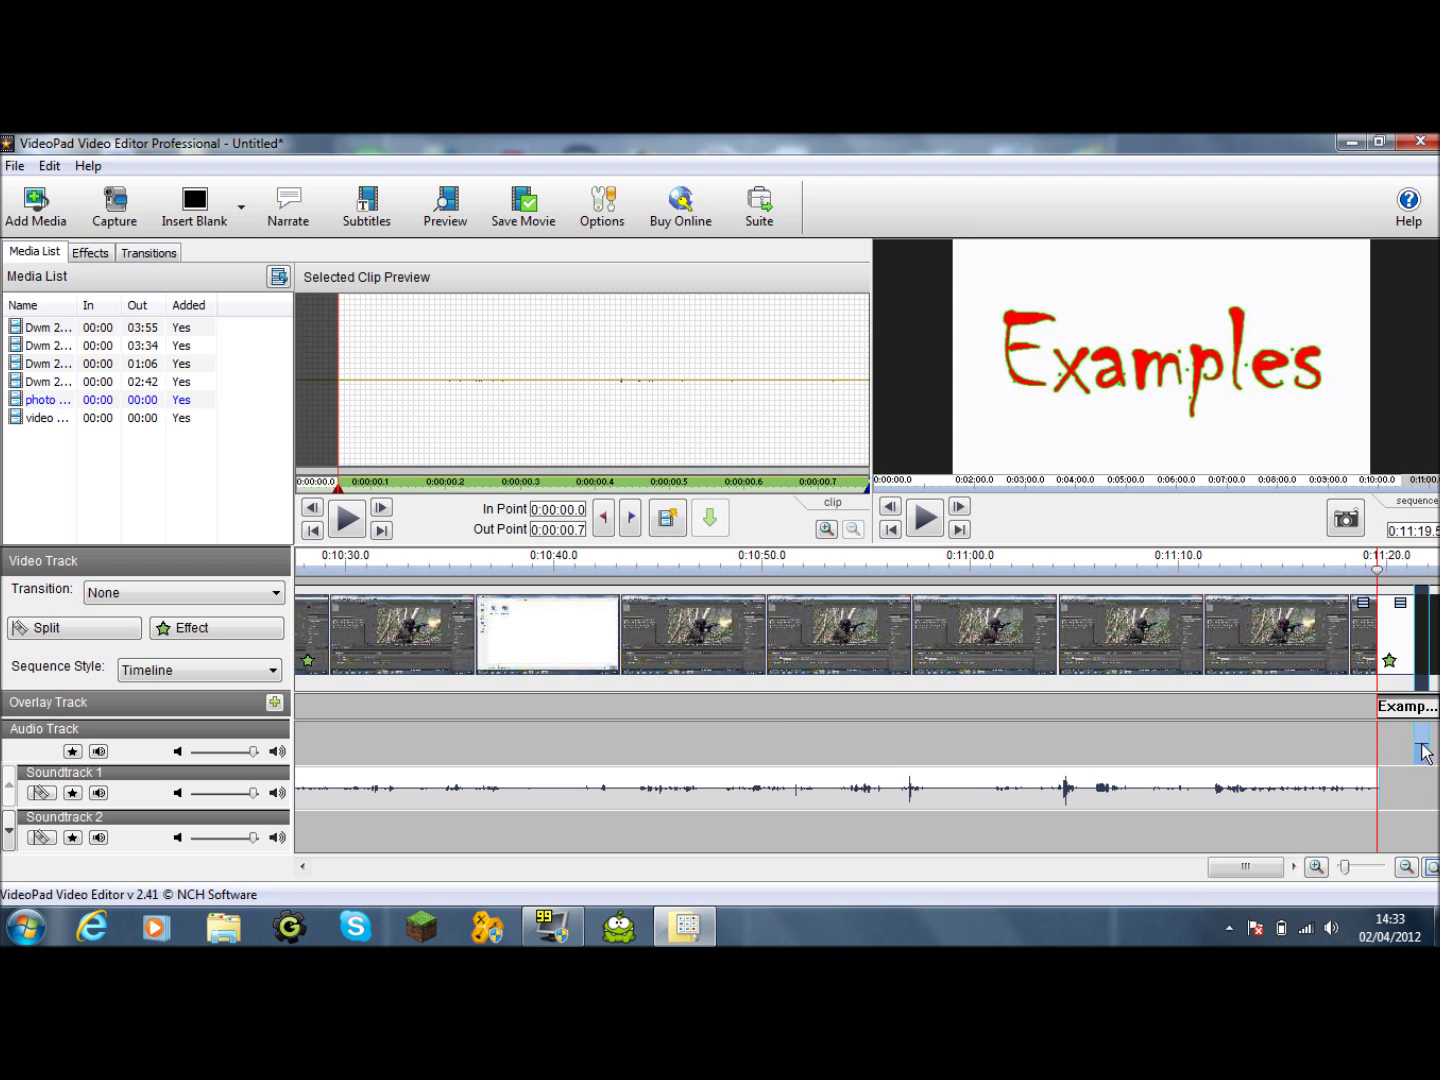
click(1413, 564)
mouse_move(1413, 564)
mouse_down()
mouse_move(1436, 562)
mouse_move(1298, 554)
mouse_up()
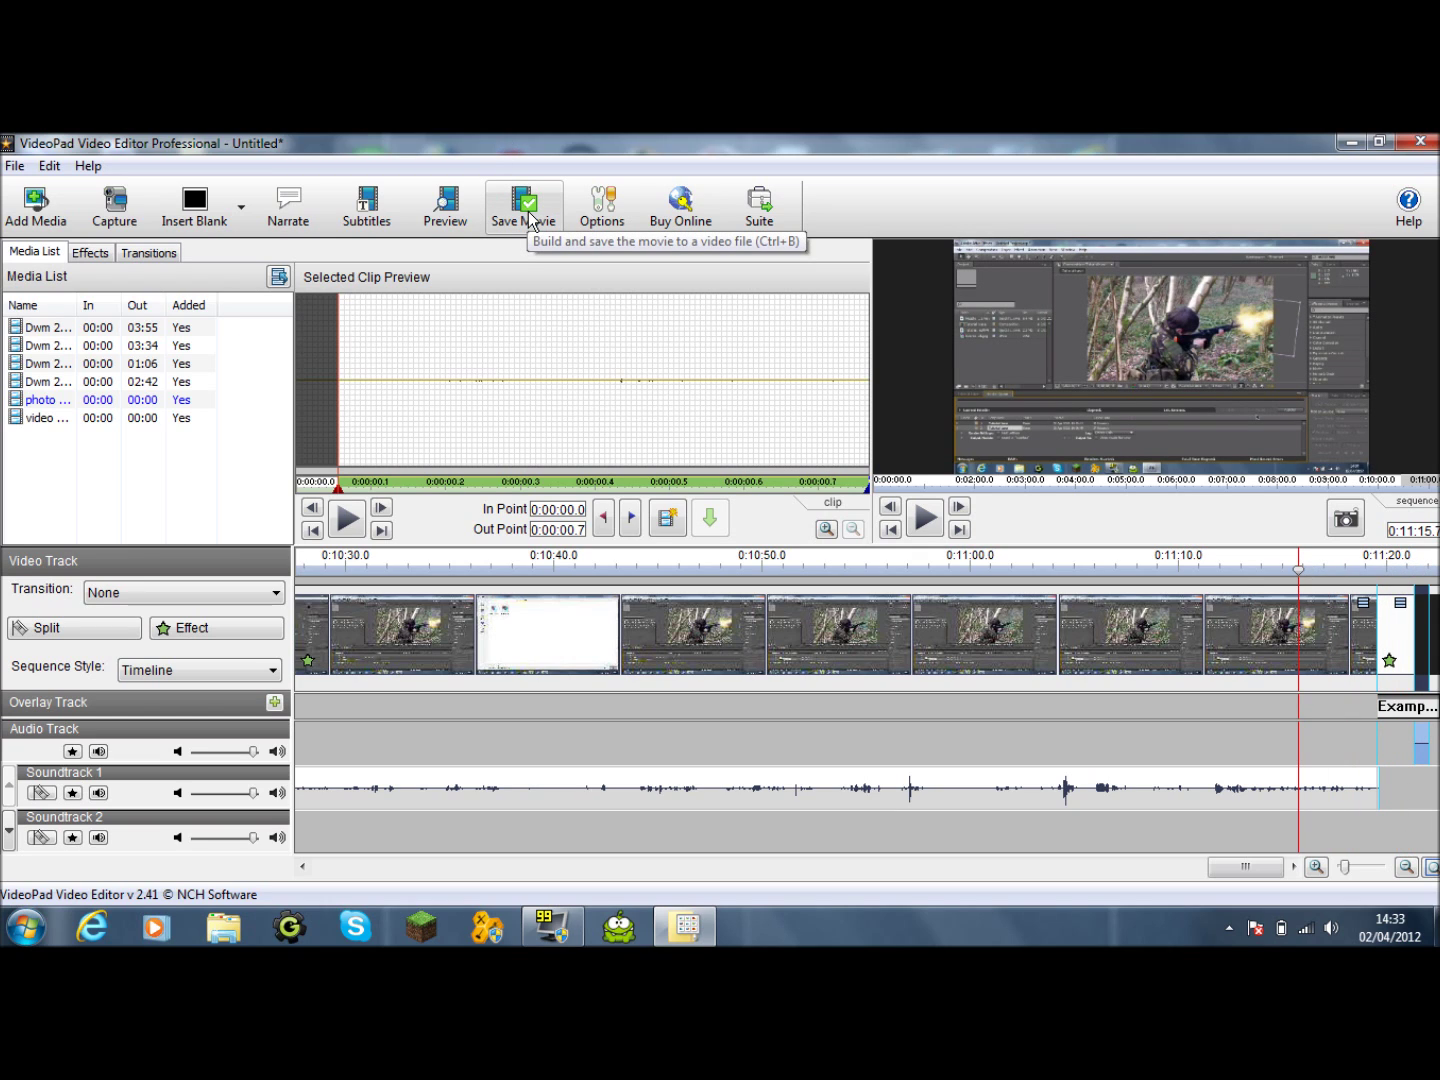
click(474, 226)
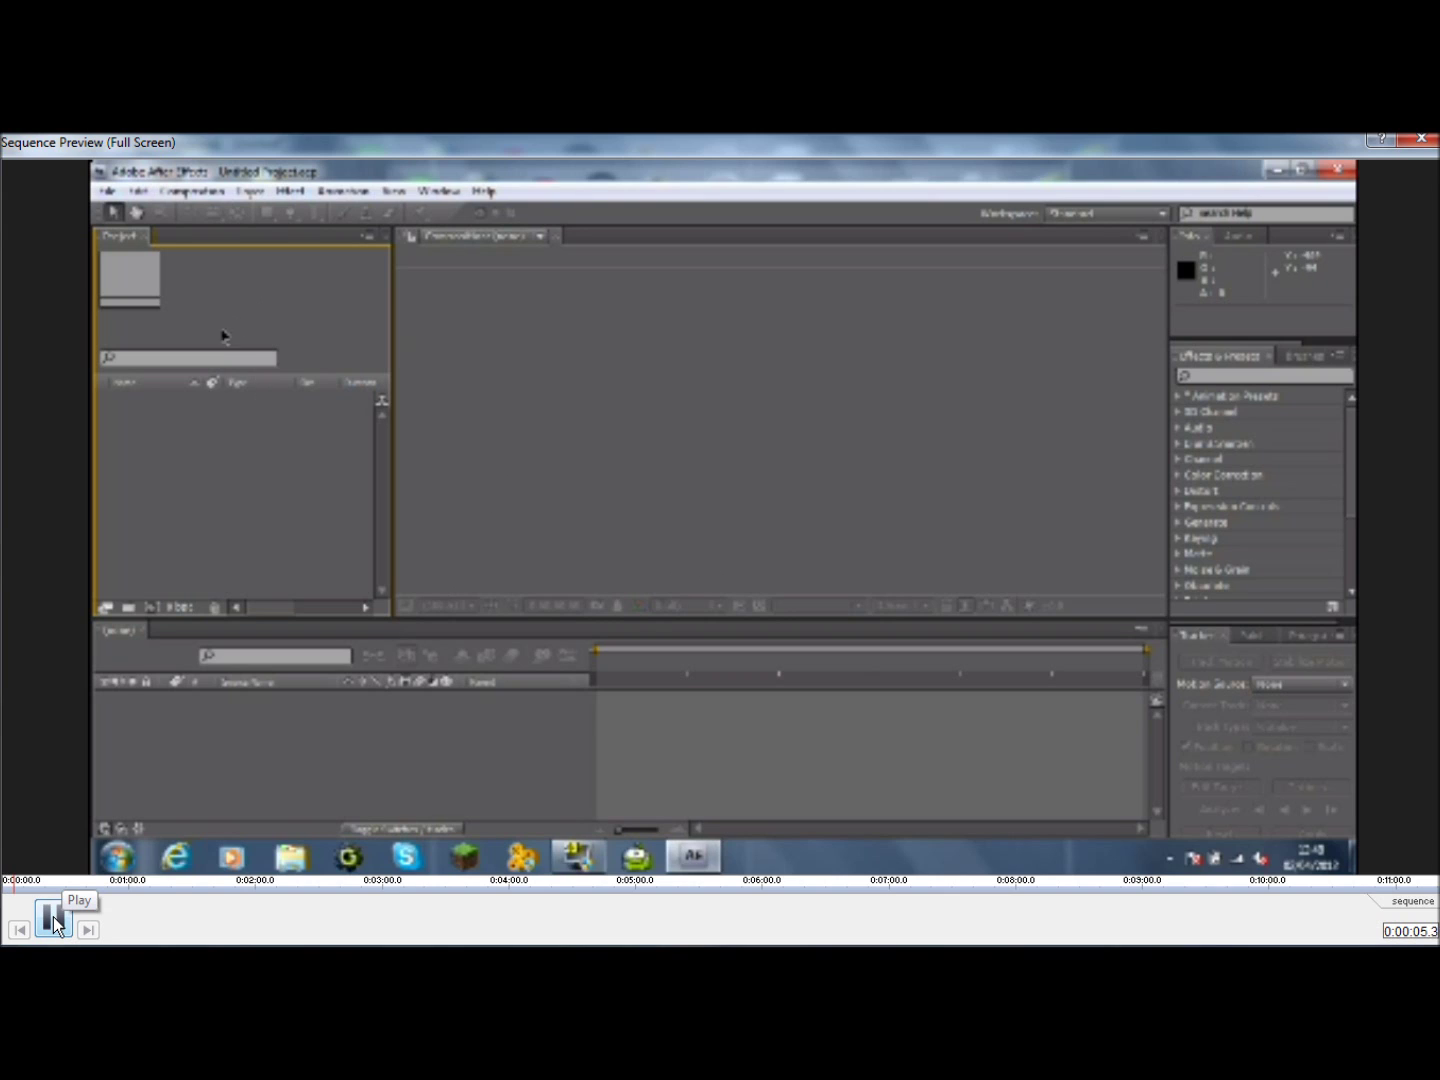
click(53, 918)
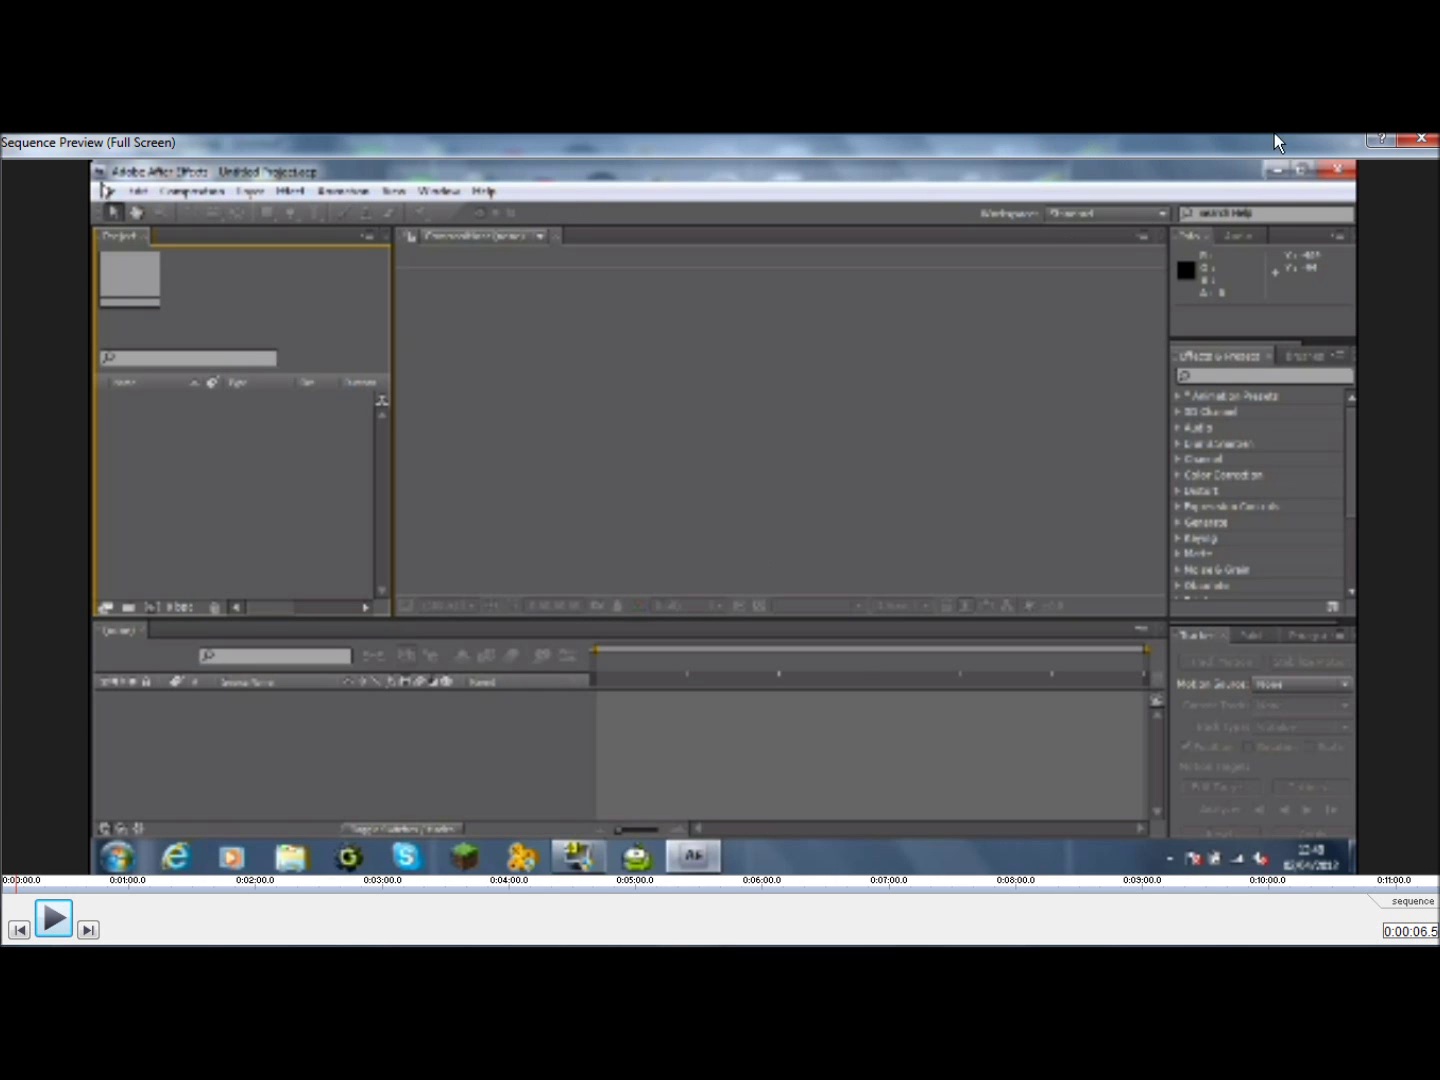
click(1418, 140)
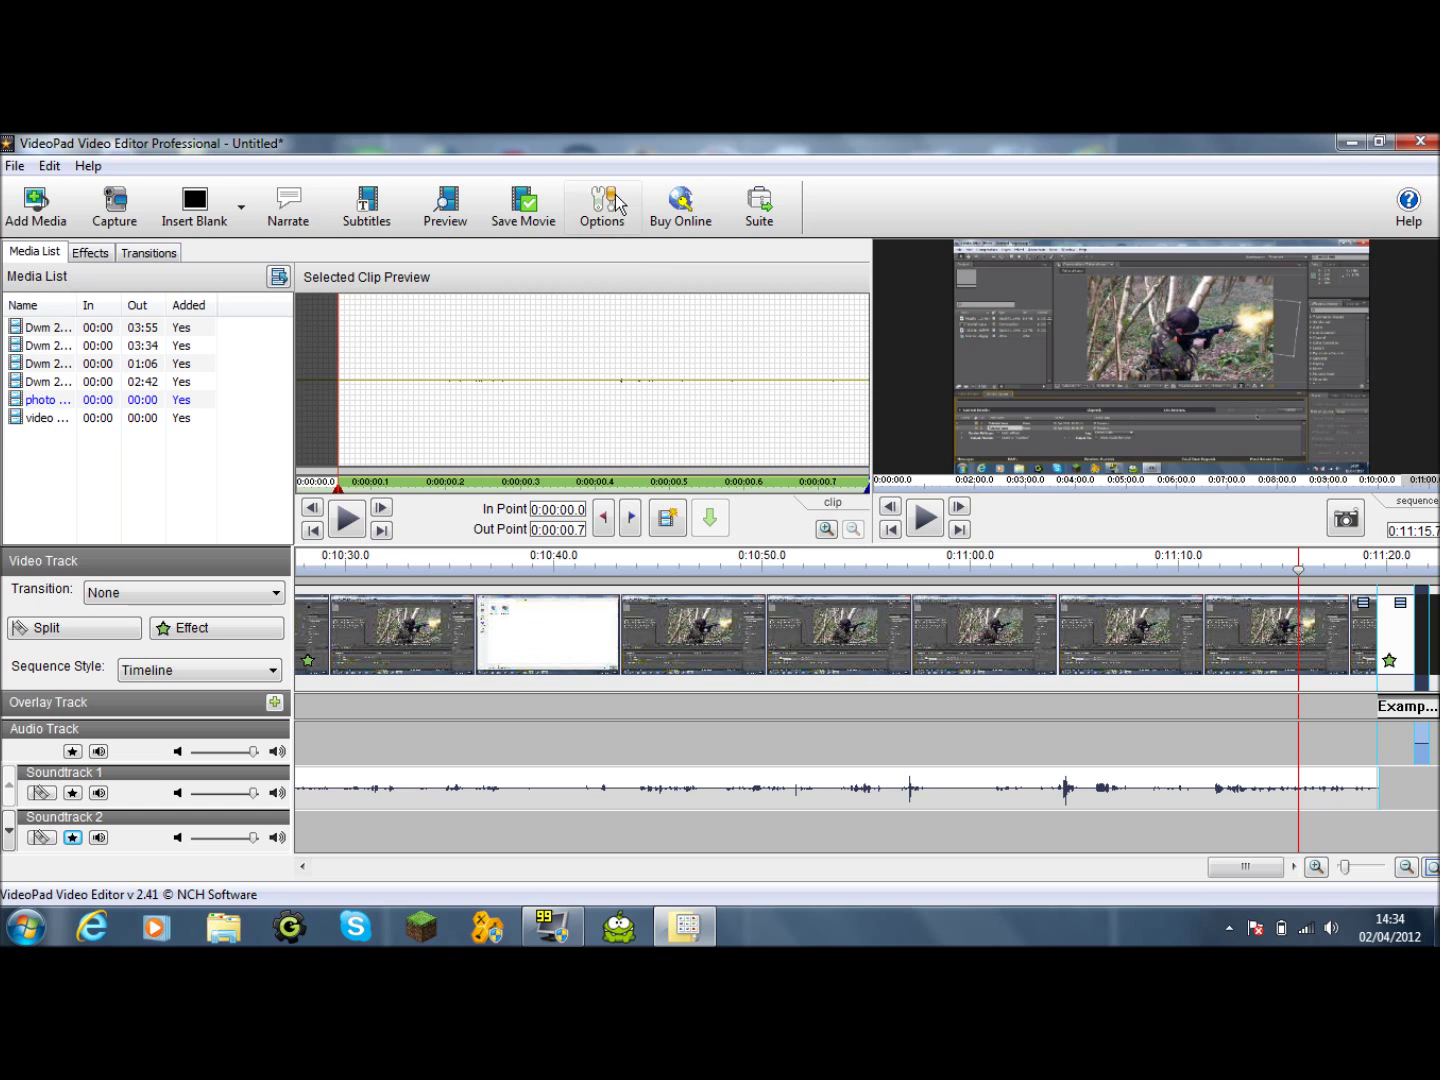
Start the movie export with the Custom preset, 1920 x 1080 resolution and 30.00 fps
click(538, 222)
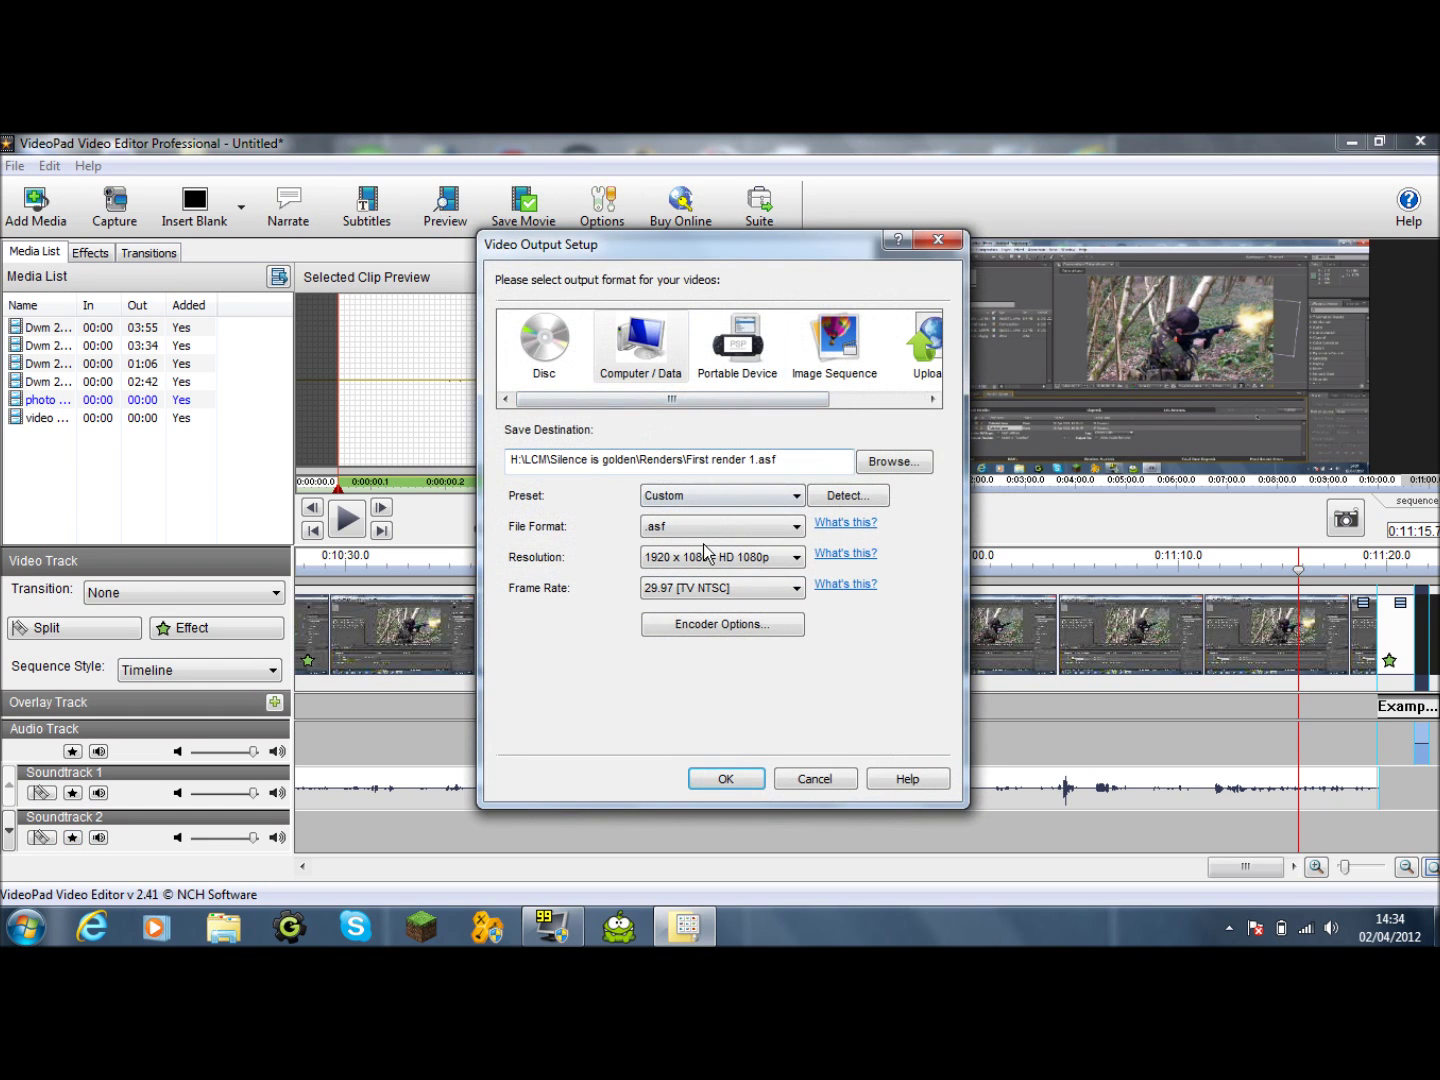
click(781, 500)
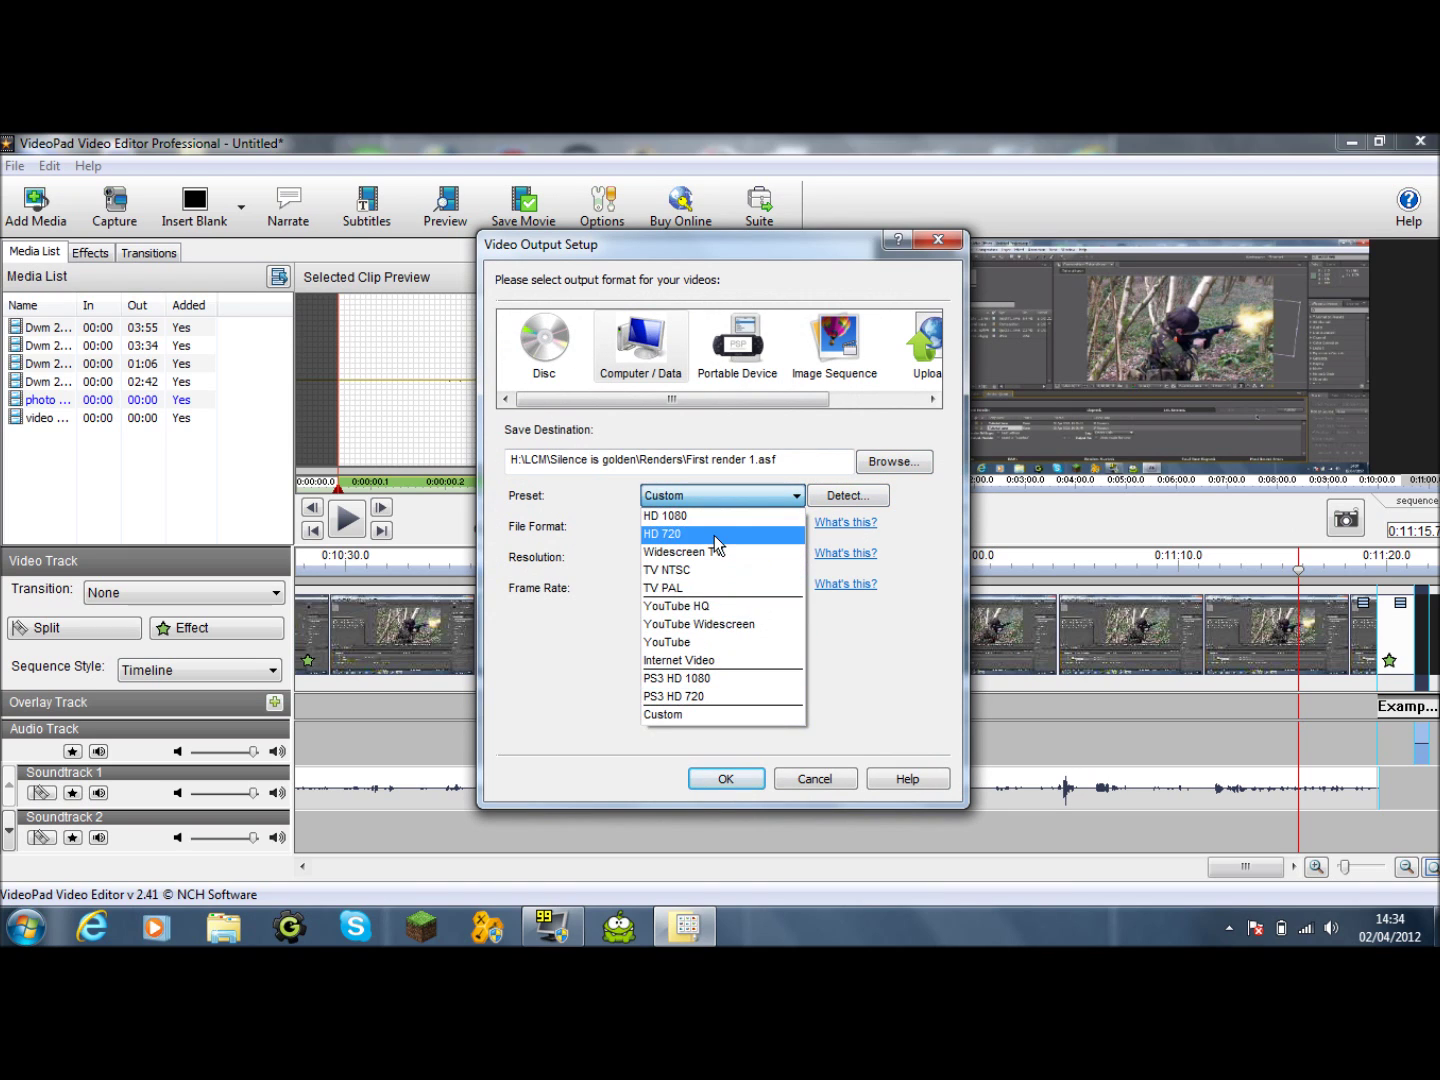
click(579, 730)
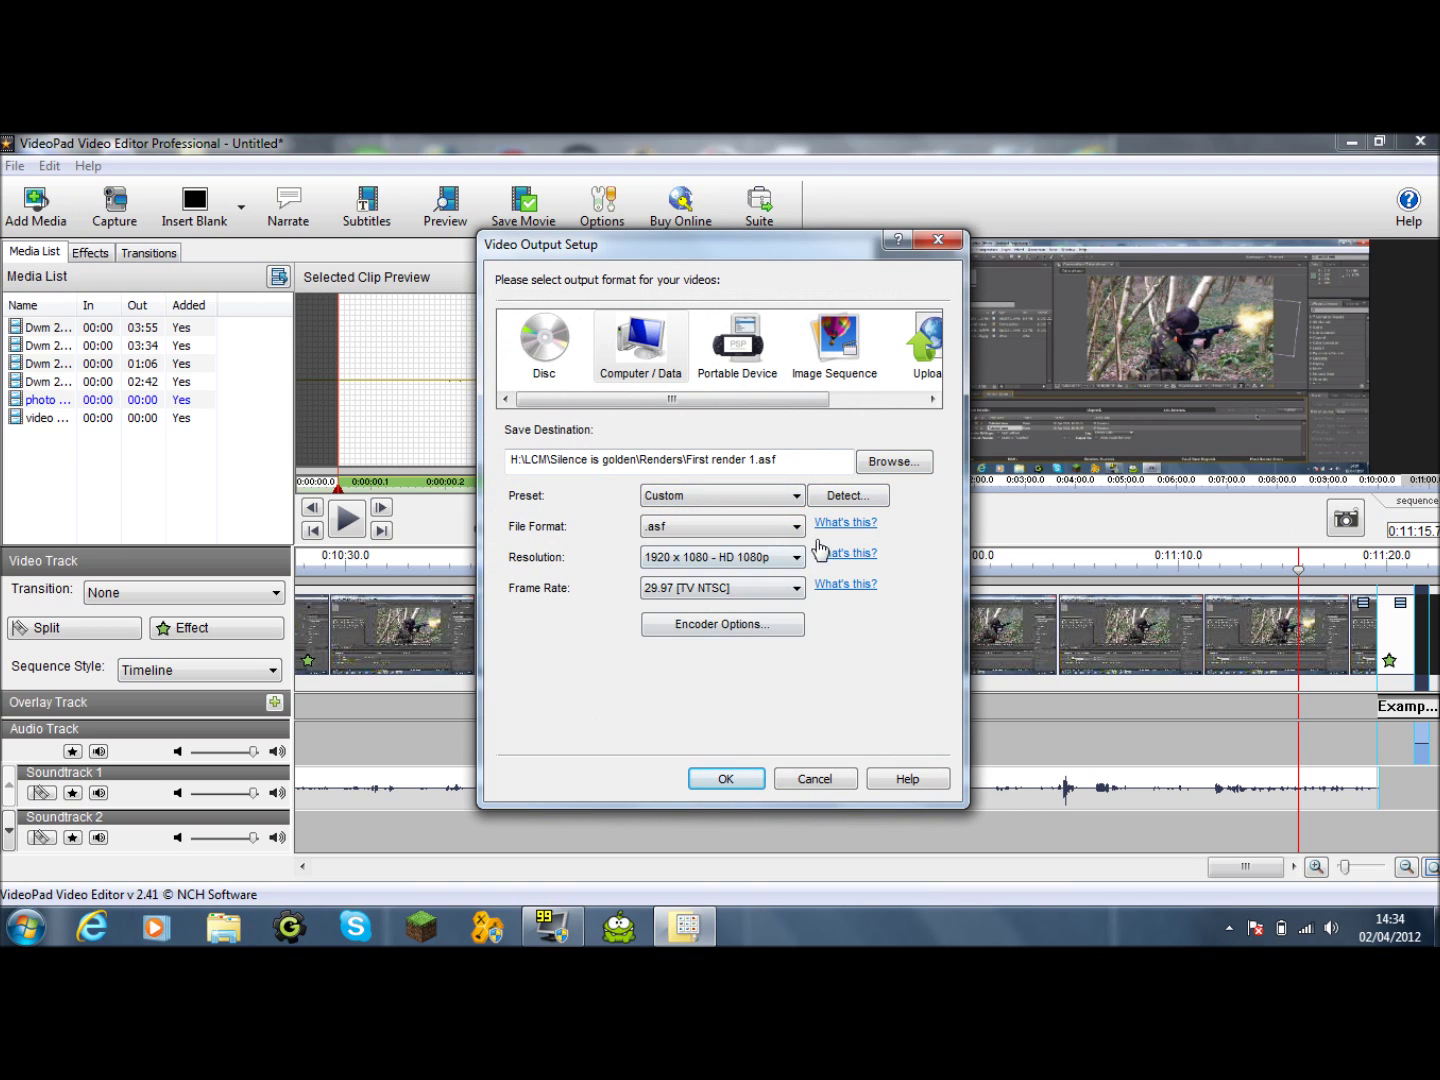
click(790, 556)
click(790, 555)
click(779, 592)
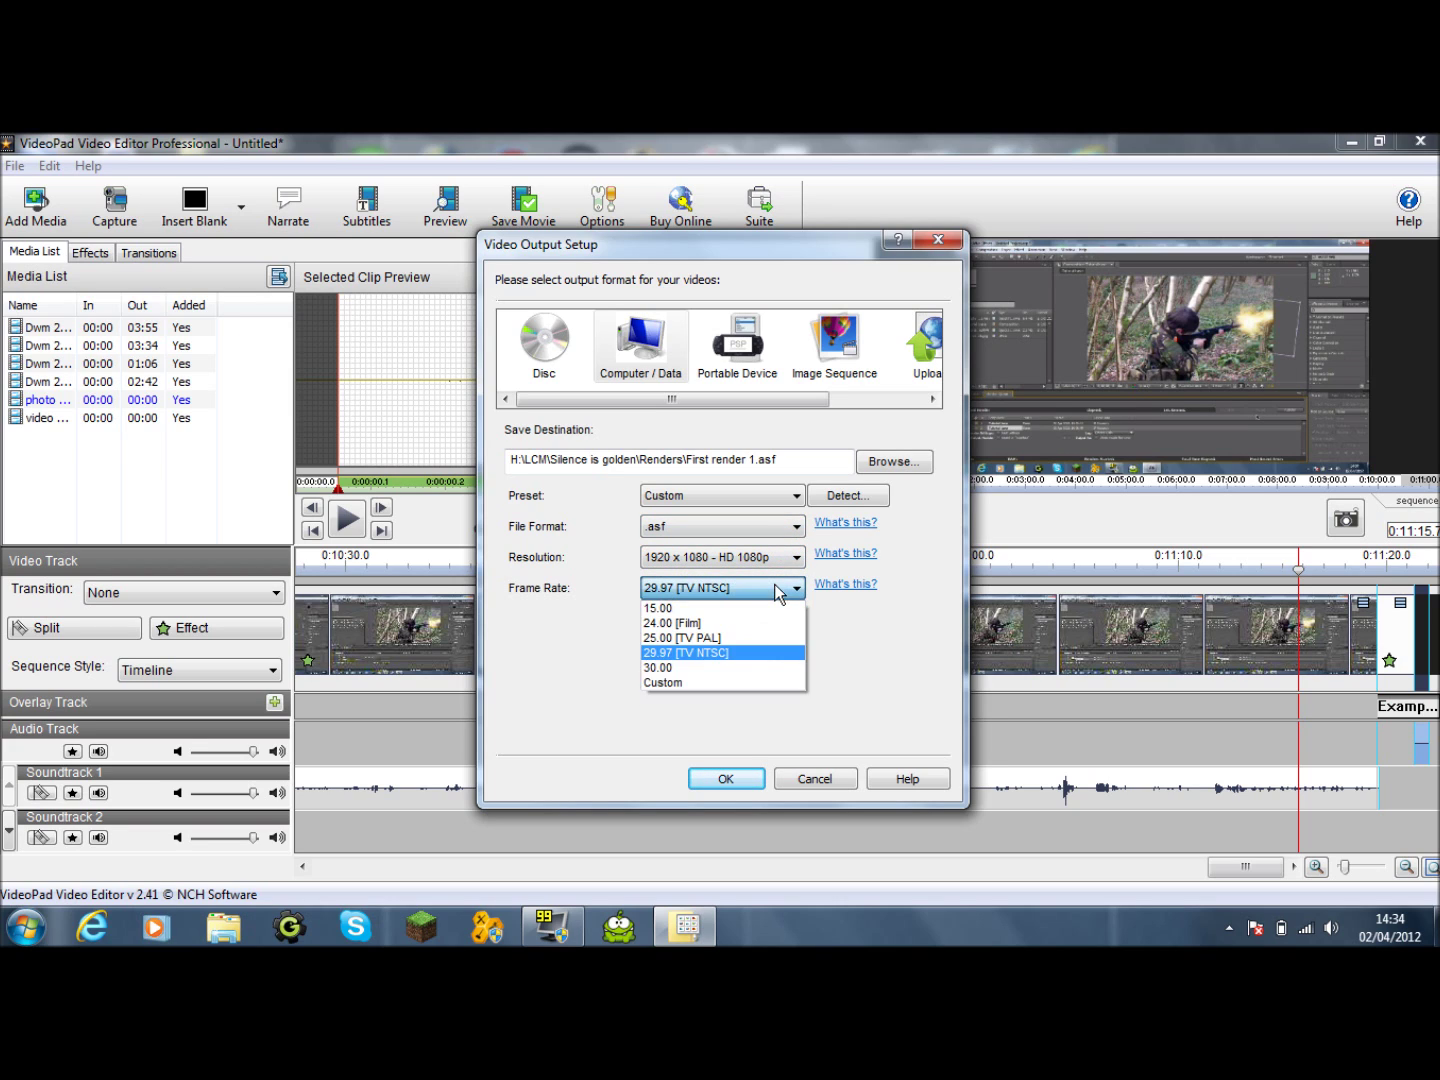
click(745, 667)
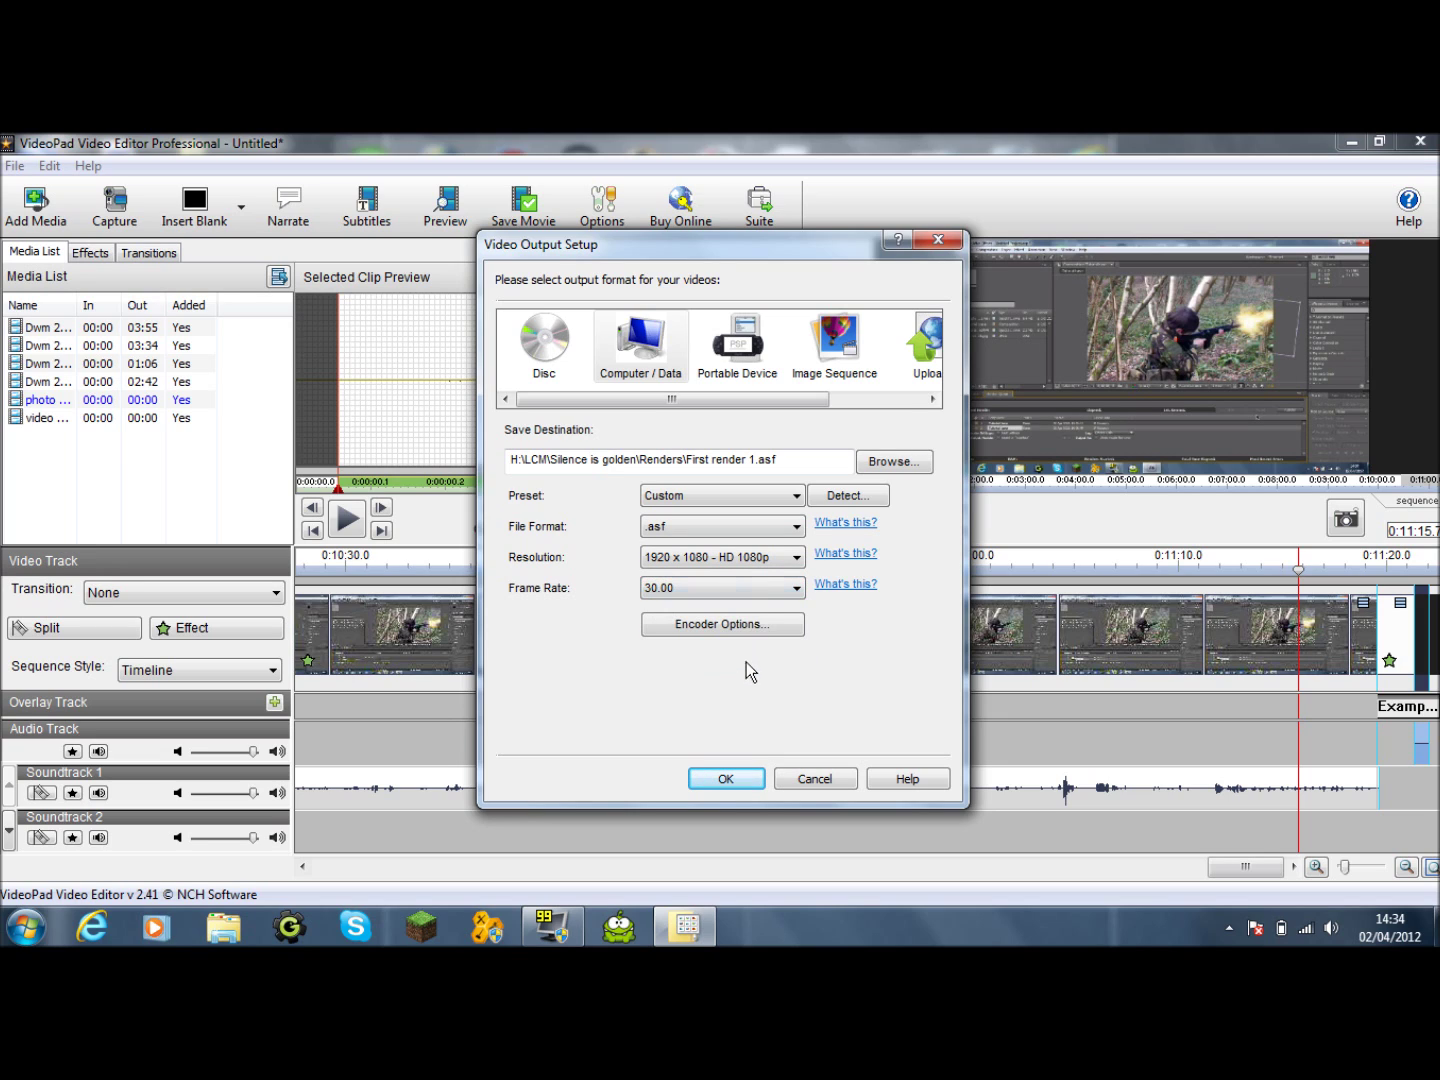
Recheck the 1920 x 1080 resolution and adjust fields in the Video Output Setup dialog
click(751, 563)
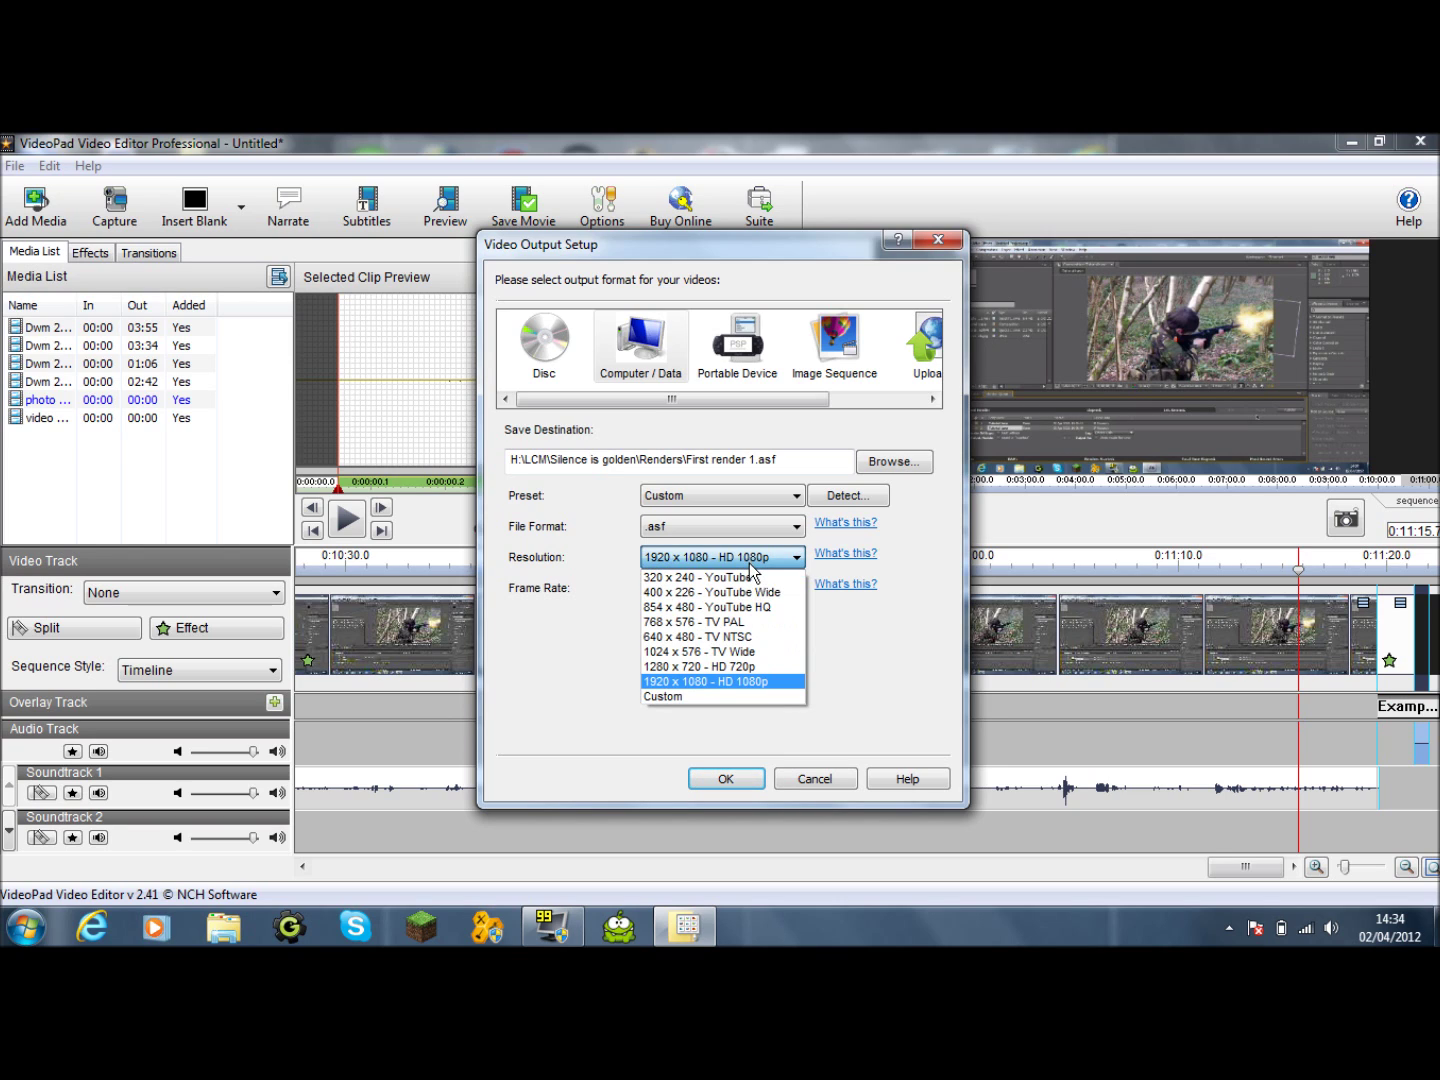
click(751, 563)
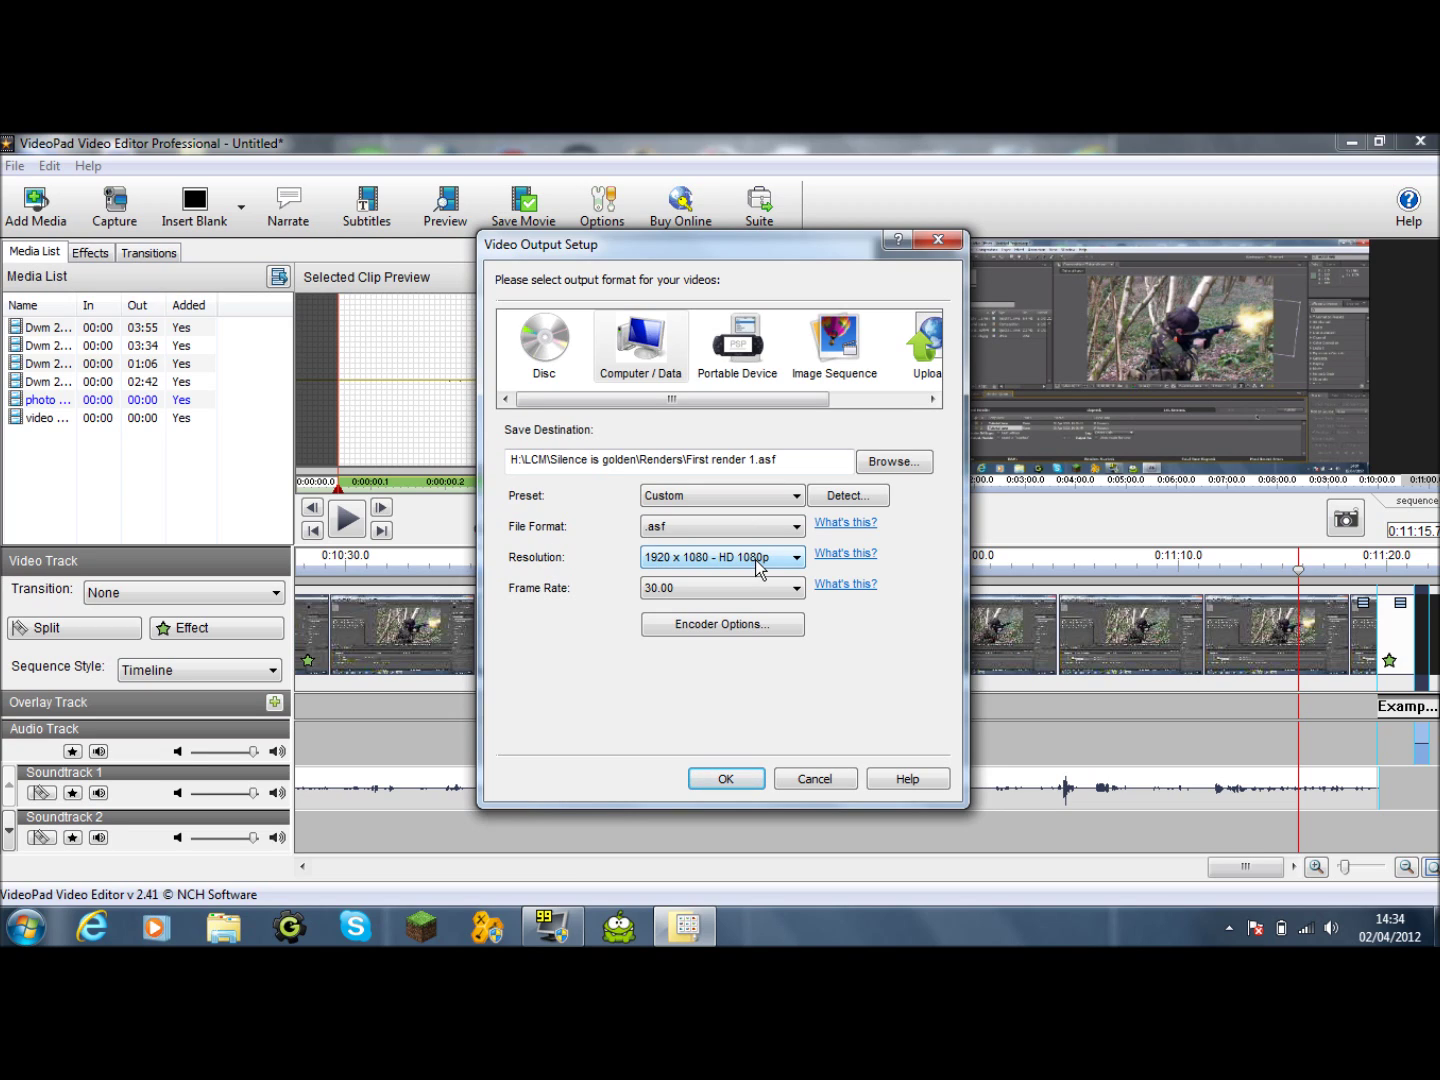
key(Tab)
drag(789, 400, 835, 422)
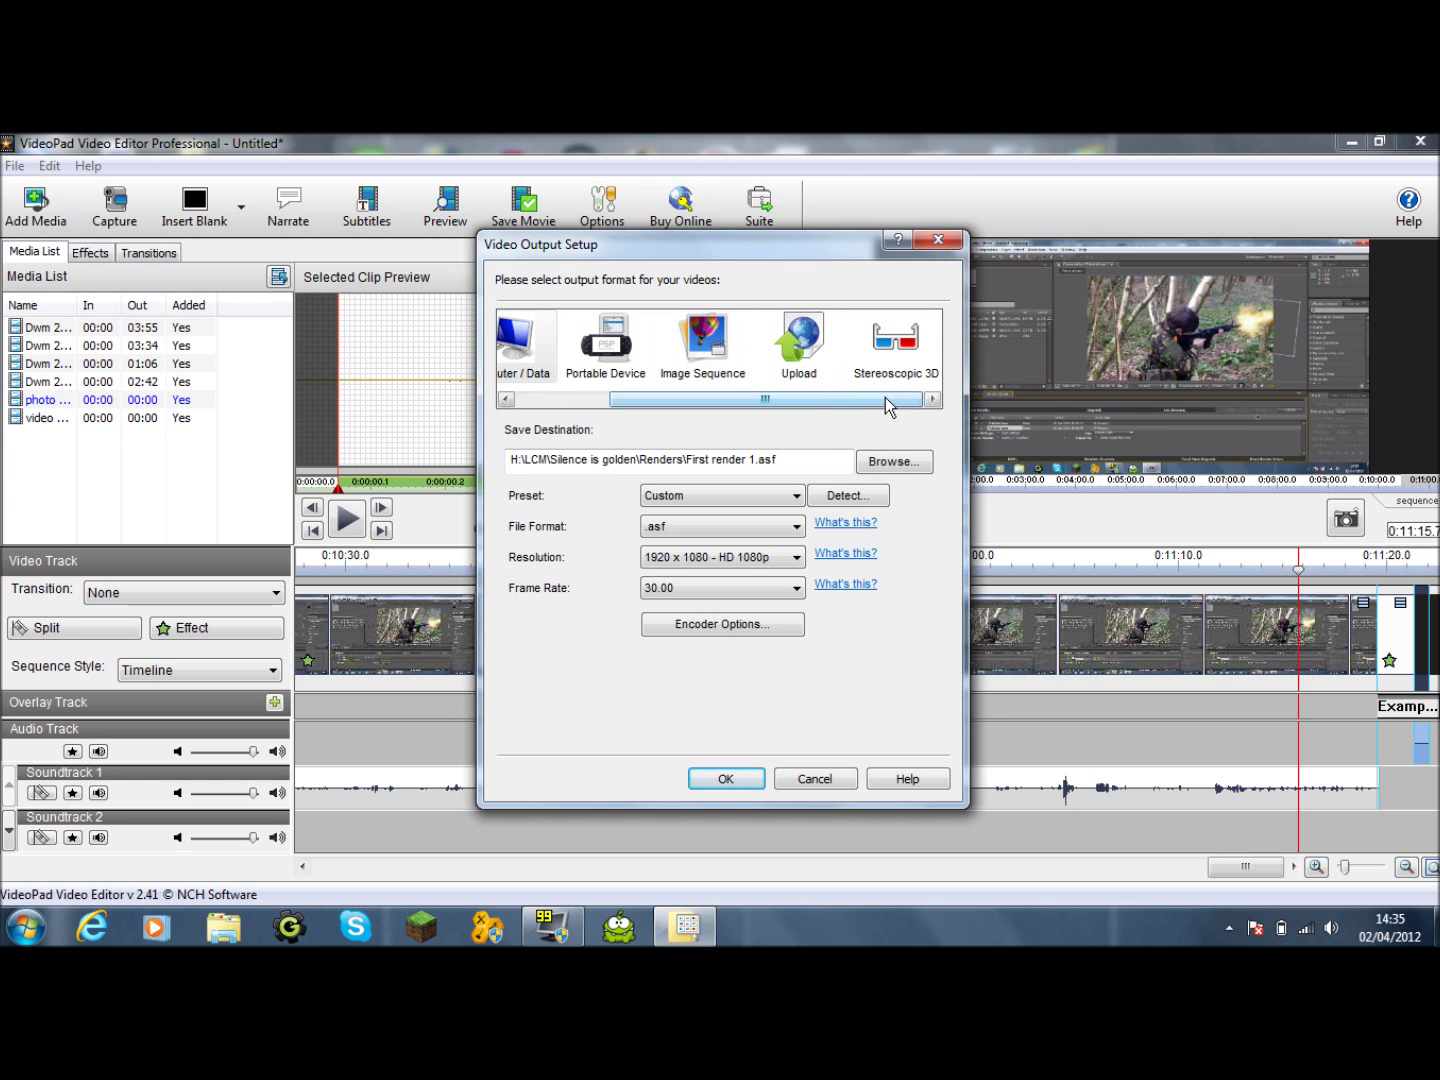
drag(888, 397, 580, 380)
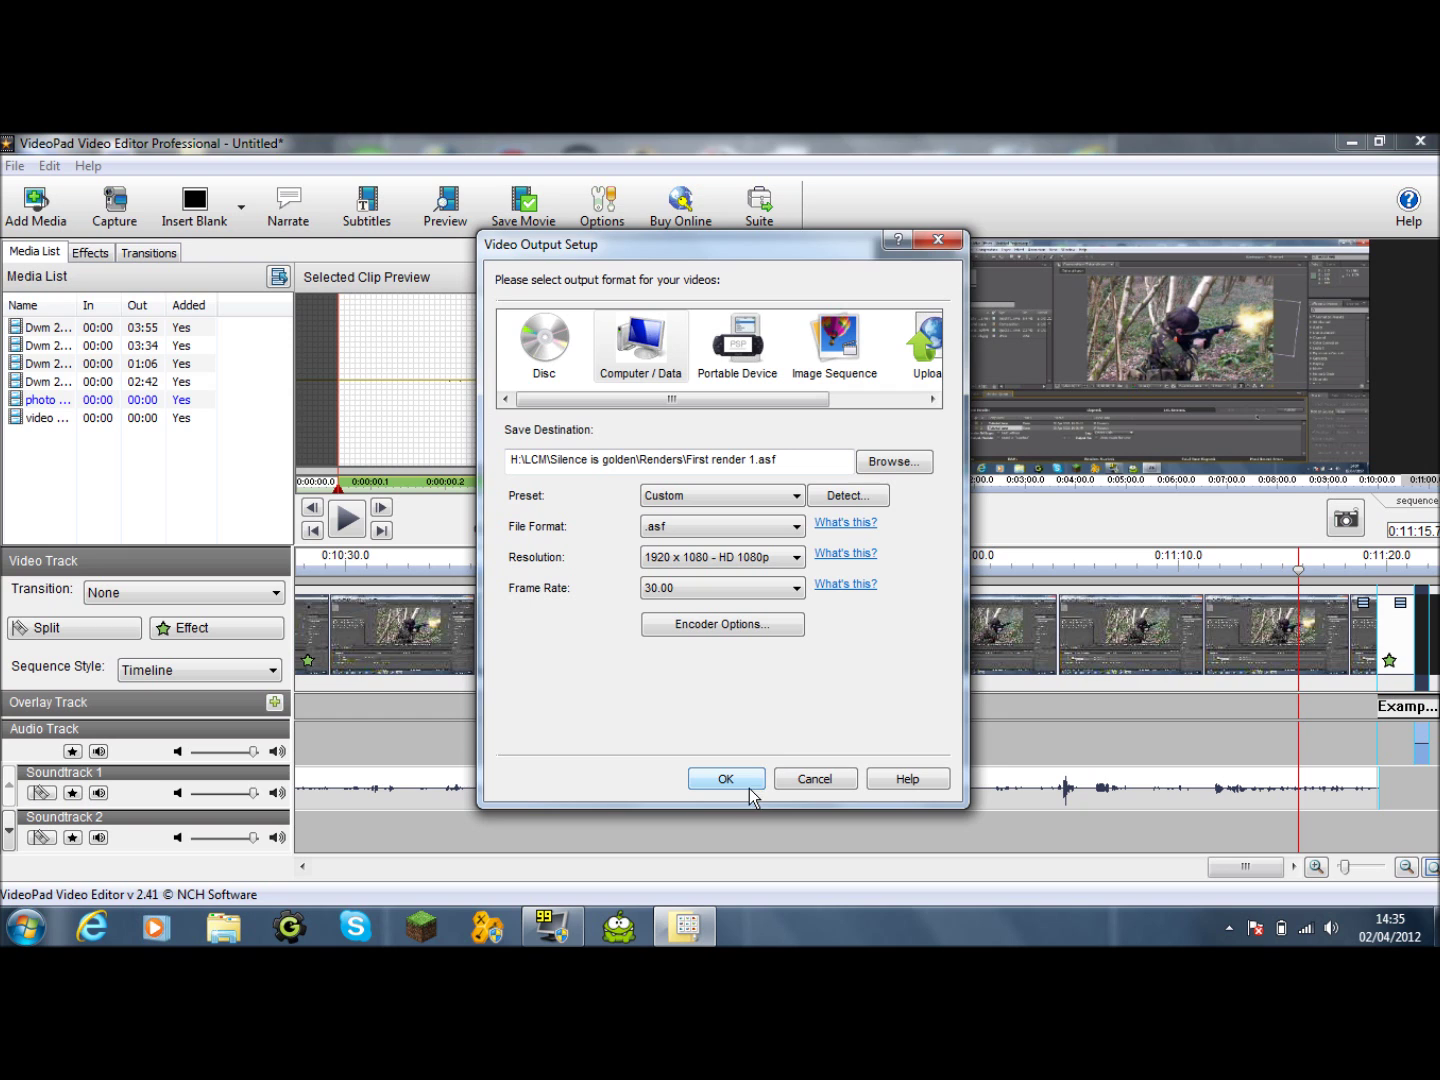
Set the output file to done.asf in the AE tutorial folder on Expansion Drive (H:)
click(895, 468)
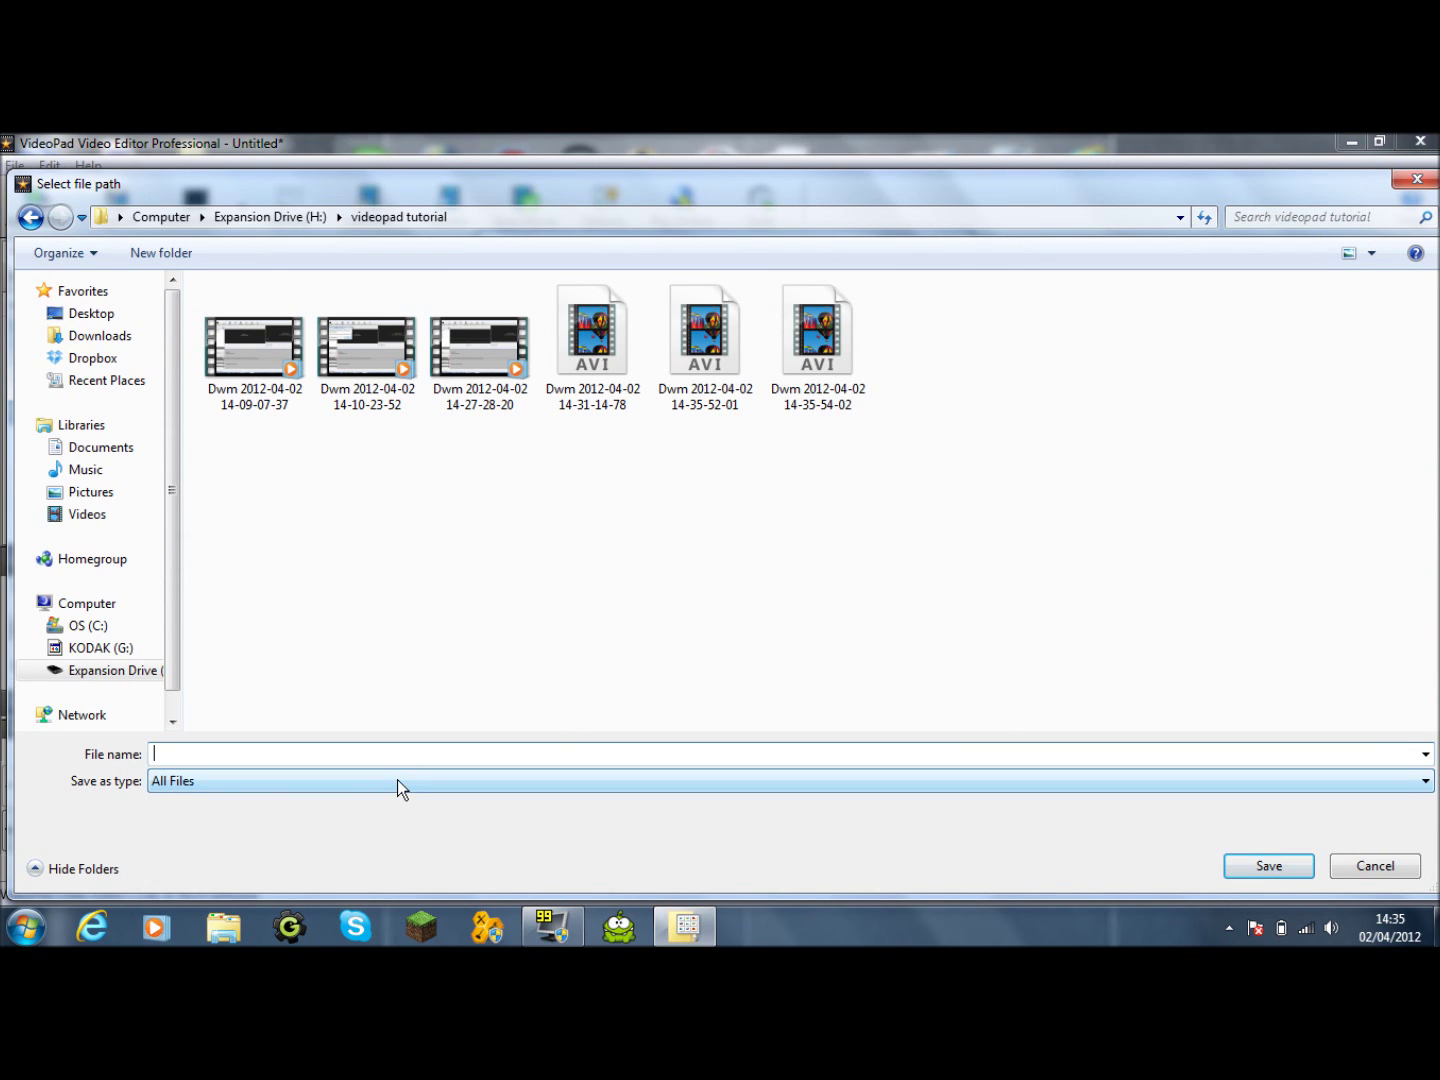
click(100, 671)
double_click(289, 310)
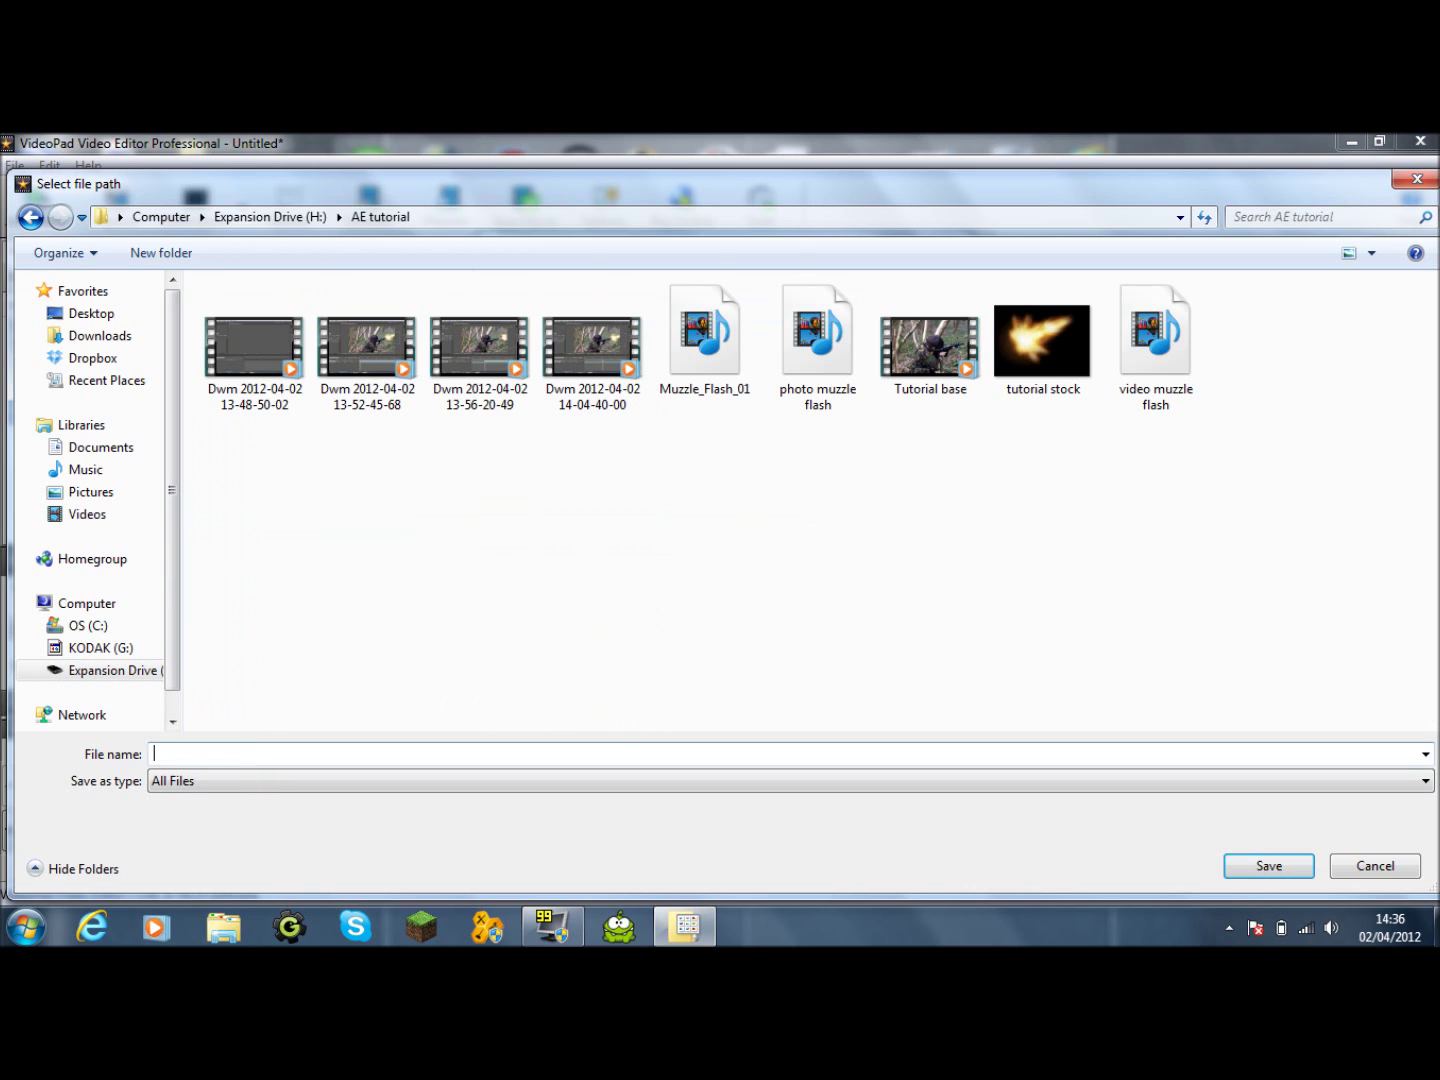
text(done)
key(Return)
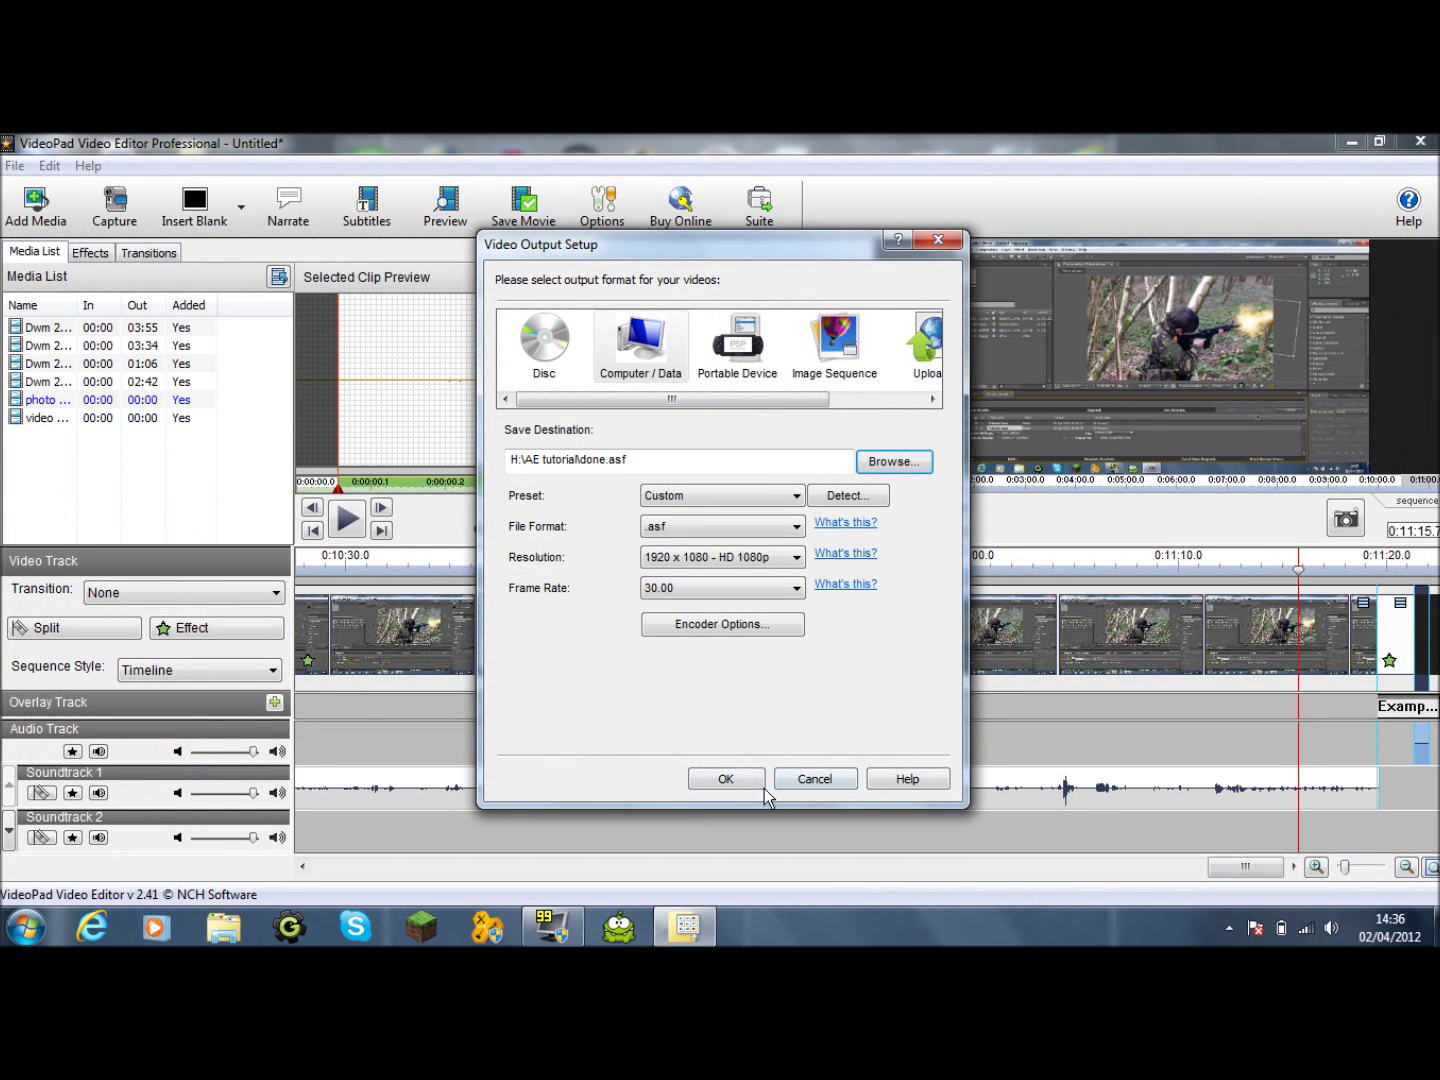
Accept the Video Output Setup settings to begin creating the movie
click(749, 783)
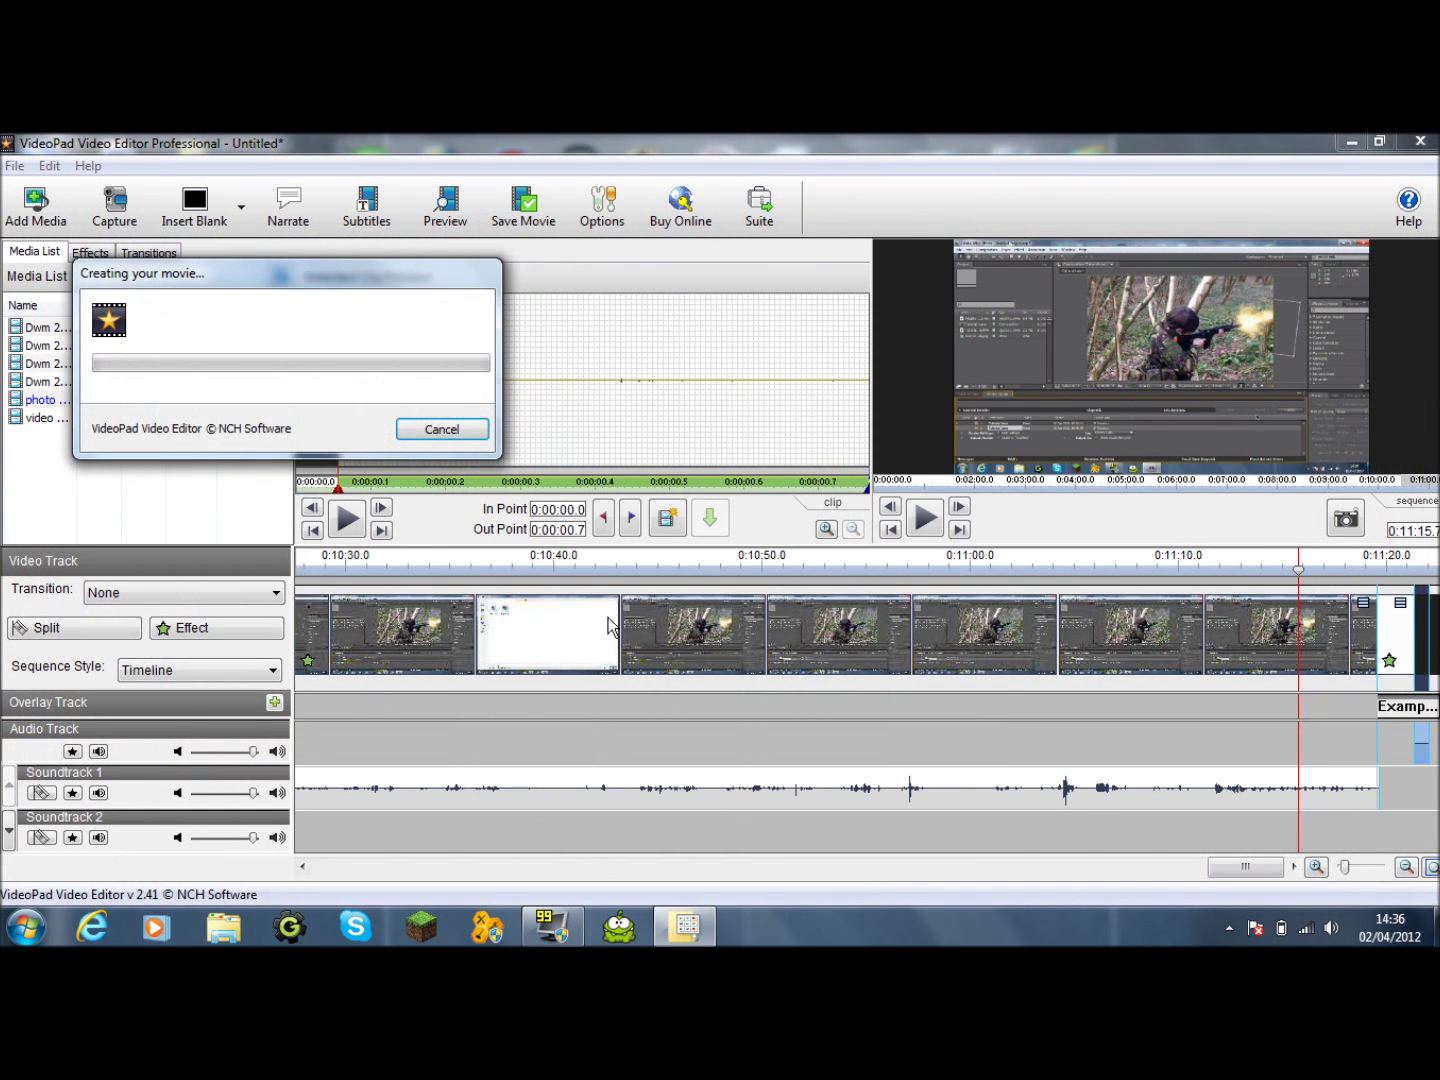